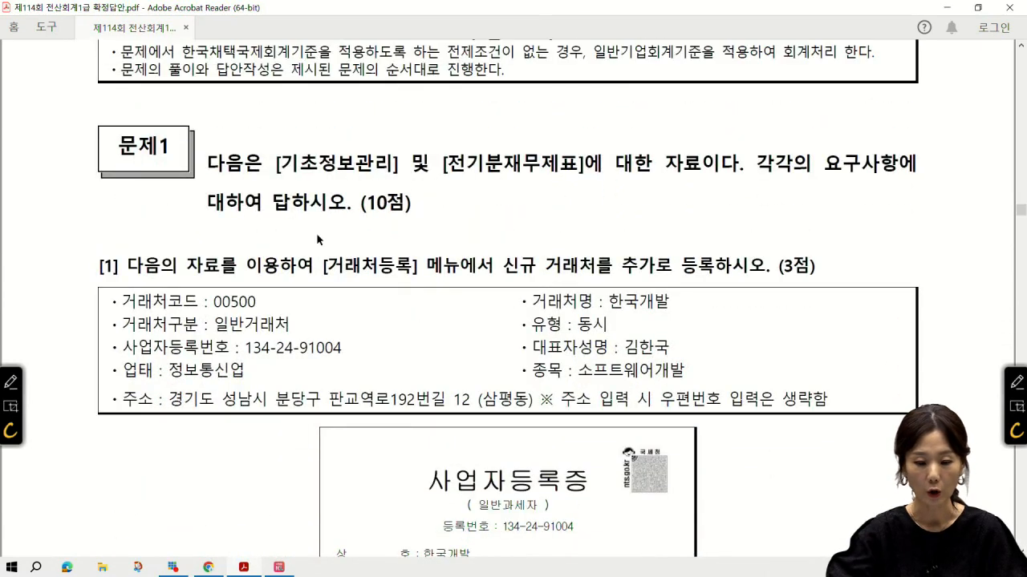
Switch to KcLep, open [거래처등록] and add a general client with code 00500, name 한국개발 and type 동시
{"action": "mouse_move", "coordinate": [243, 568]}
{"action": "left_click", "coordinate": [228, 468]}
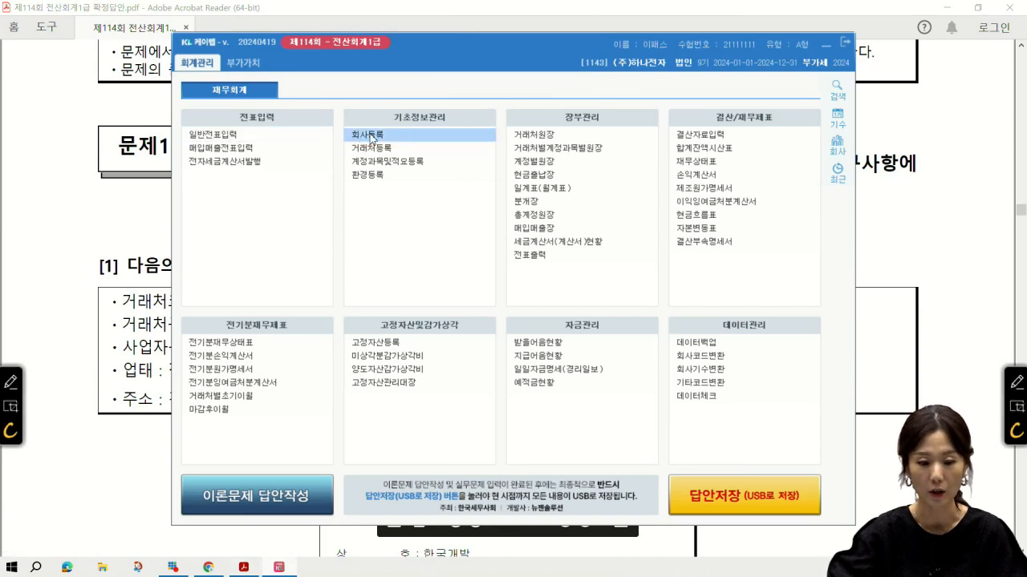
{"action": "left_click", "coordinate": [391, 149]}
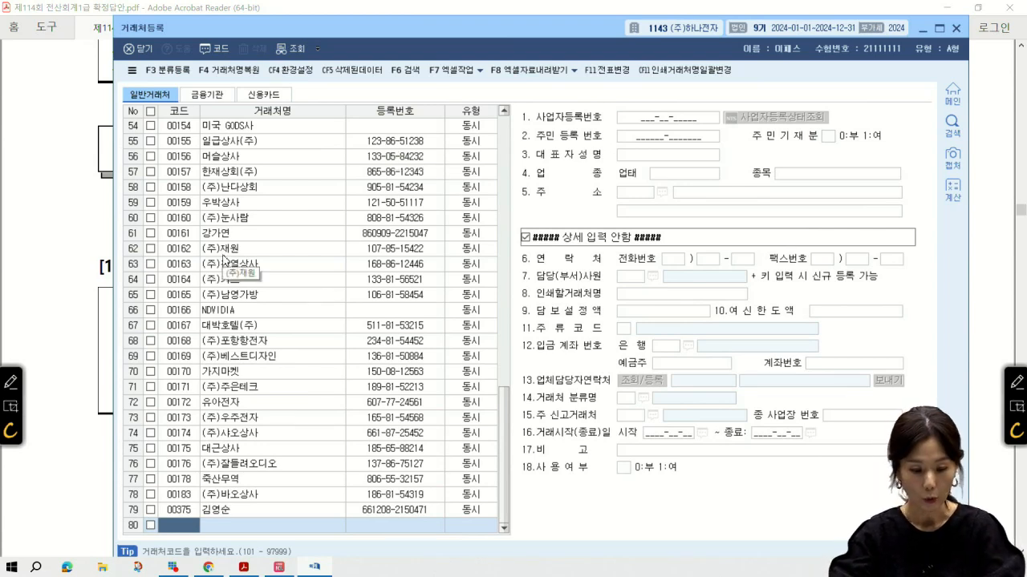
{"action": "type", "text": "0500"}
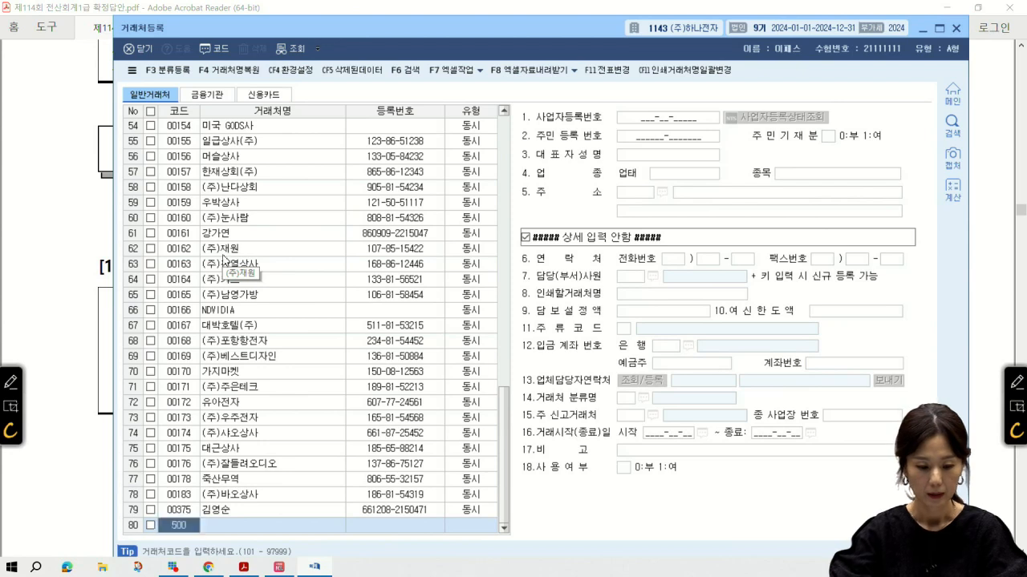
{"action": "key", "text": "Return"}
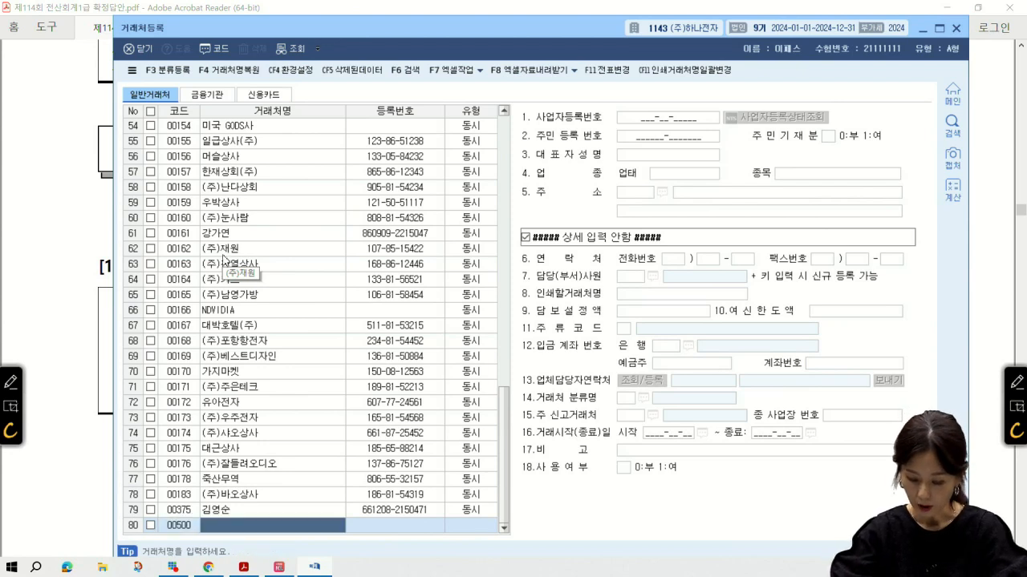
{"action": "type", "text": "한국개발"}
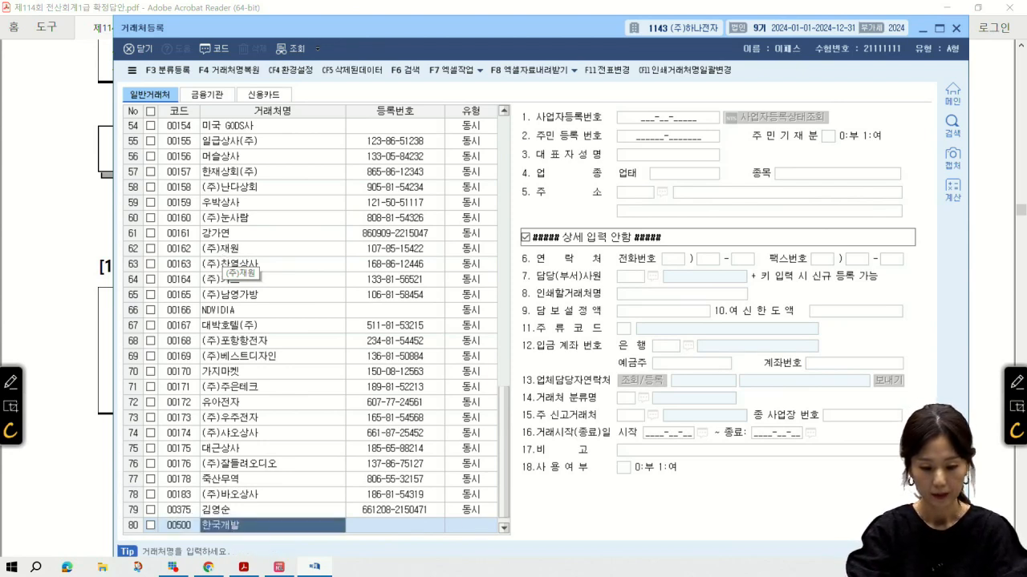
{"action": "key", "text": "Return"}
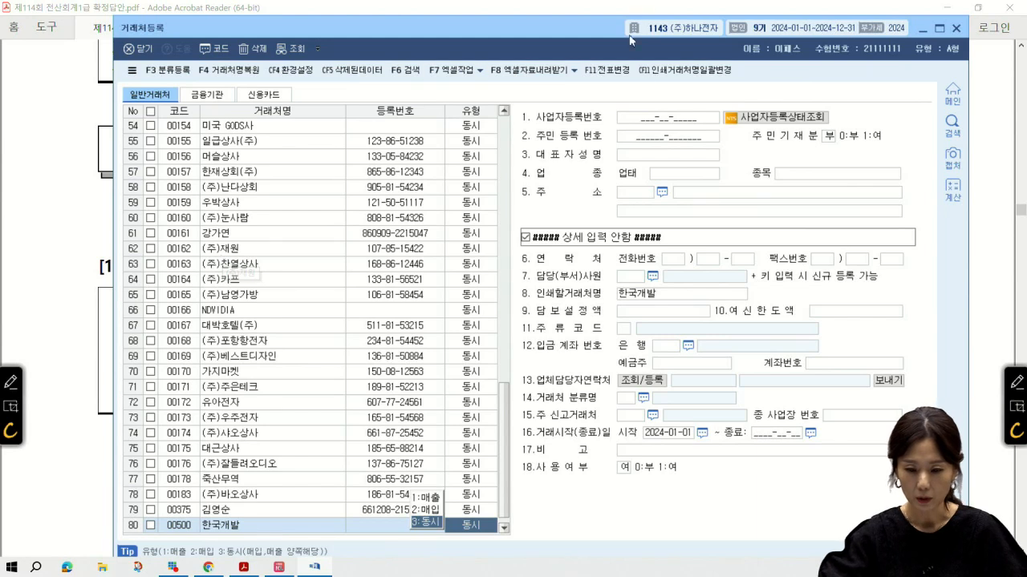
Enter the business registration number and the representative's name for client 한국개발
{"action": "left_click", "coordinate": [650, 120]}
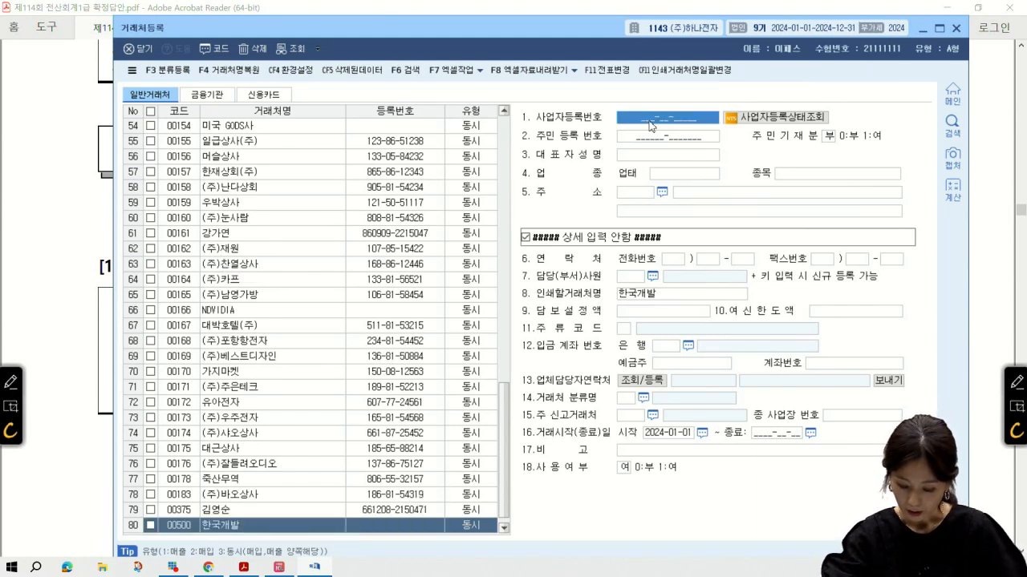
{"action": "type", "text": "1"}
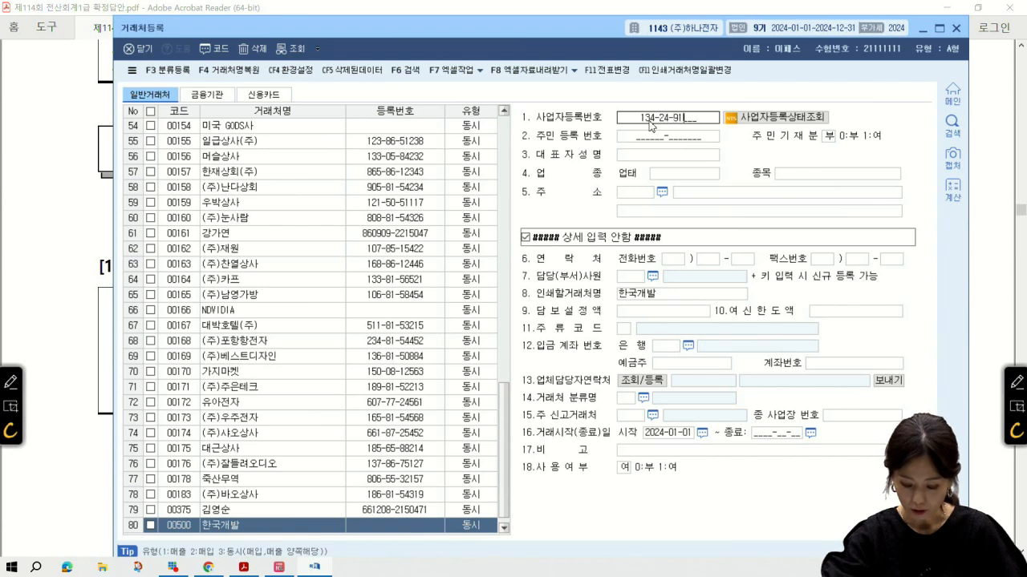
{"action": "type", "text": "342491004"}
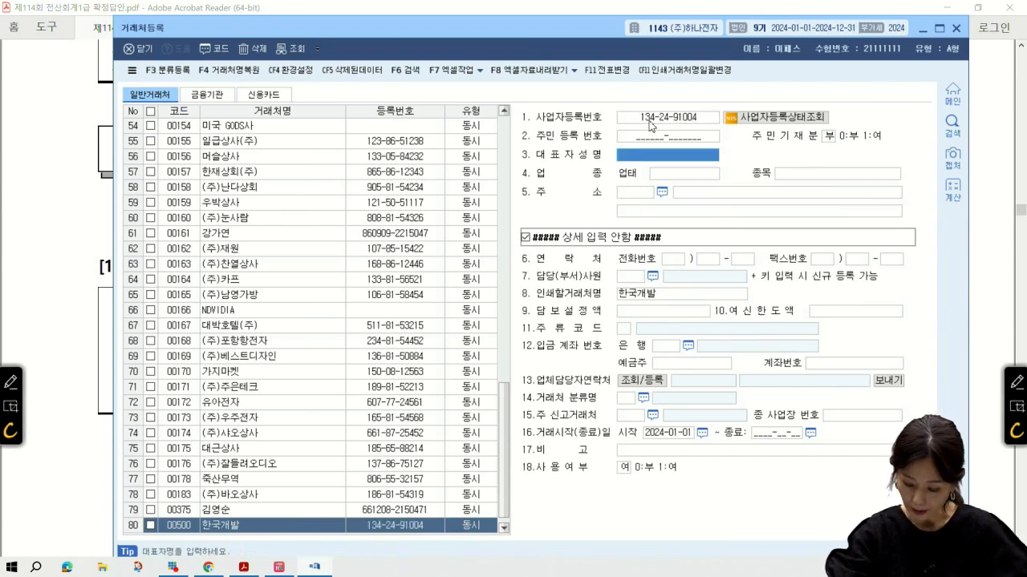
{"action": "type", "text": "김한국"}
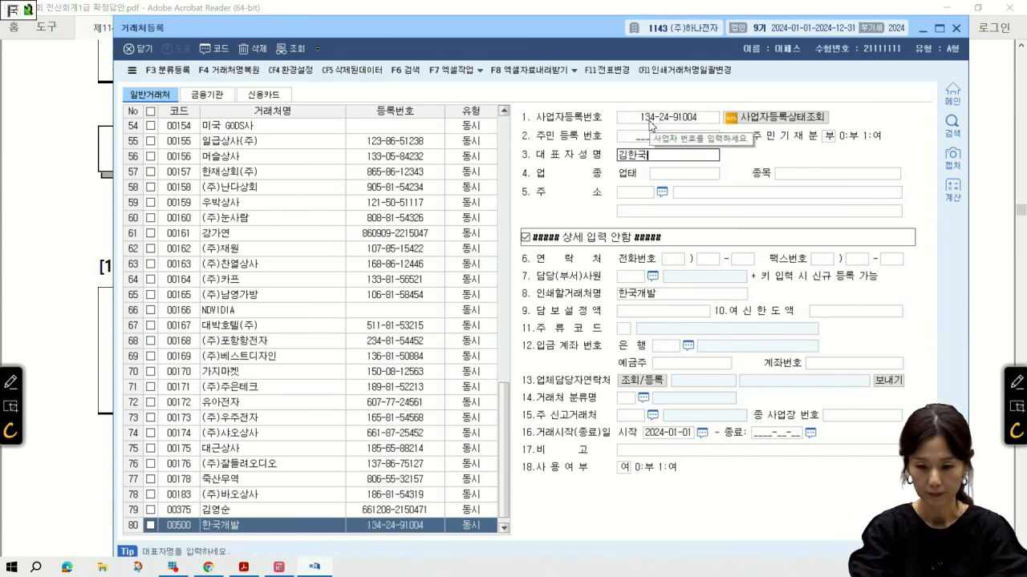
{"action": "key", "text": "Return"}
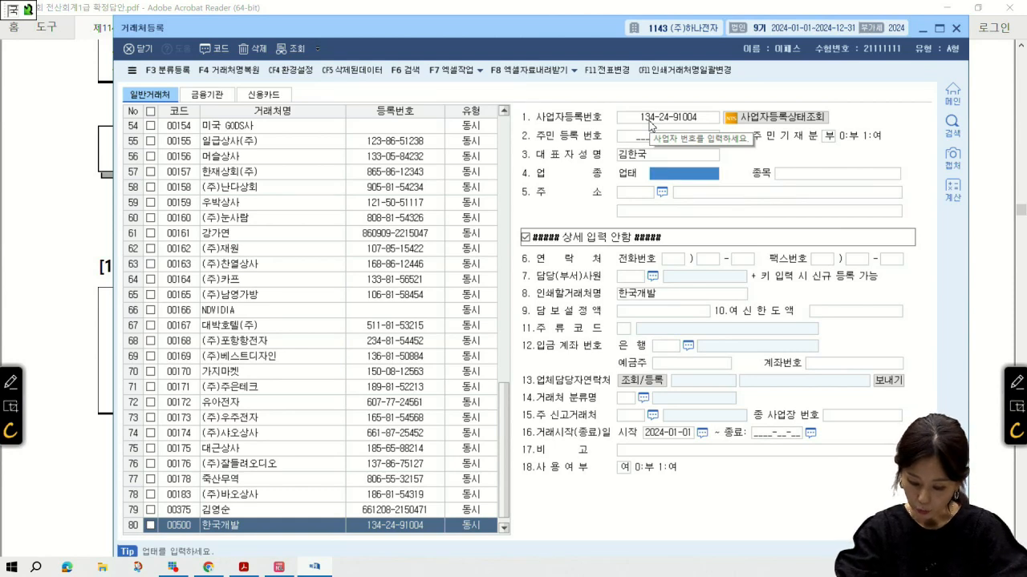
Set the client's business type (업태) to 정보통신업 and its business item (종목) to 소프트웨어개발
{"action": "type", "text": "정보"}
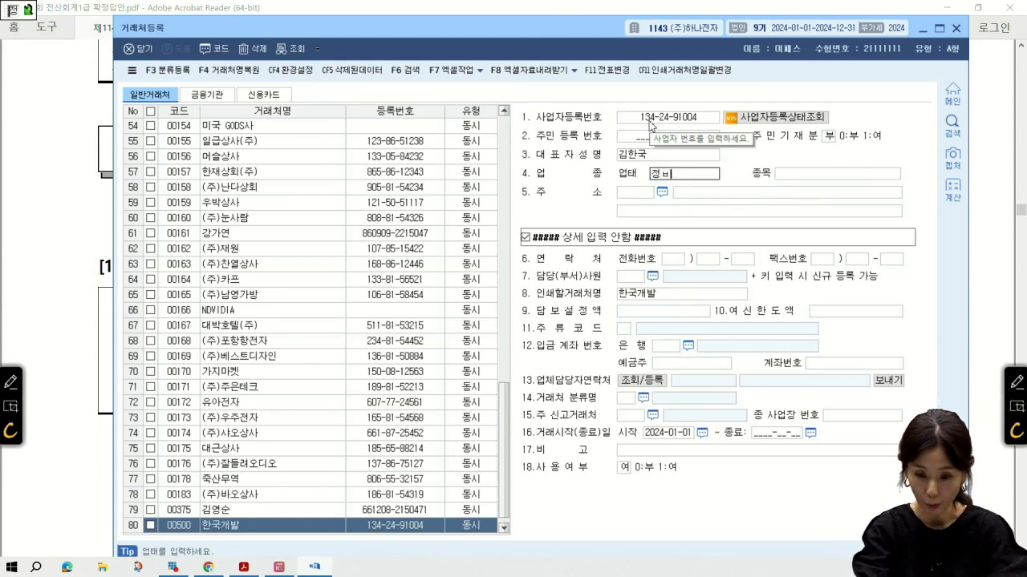
{"action": "type", "text": "통신업"}
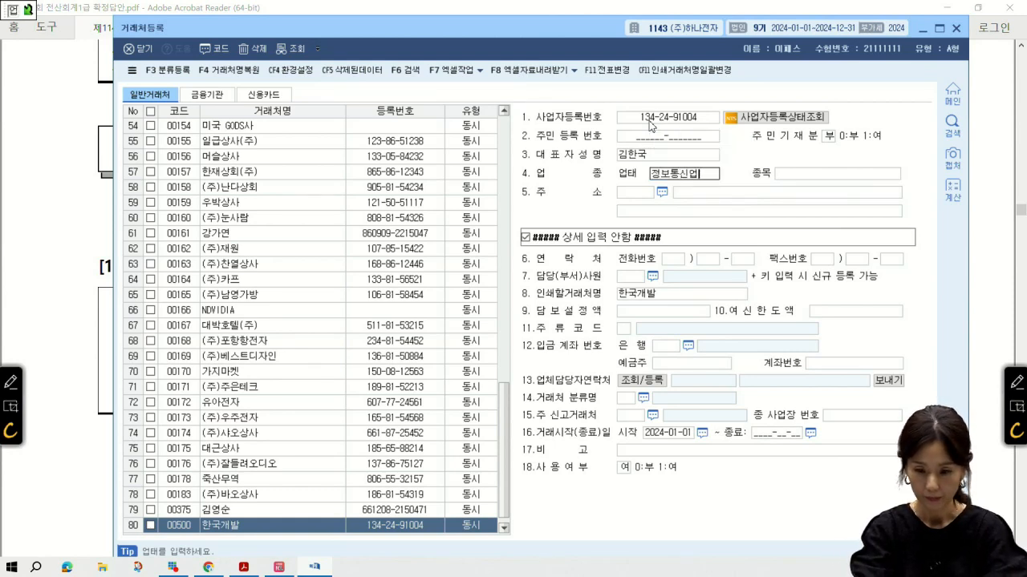
{"action": "key", "text": "Return"}
{"action": "type", "text": "소프트웨어개"}
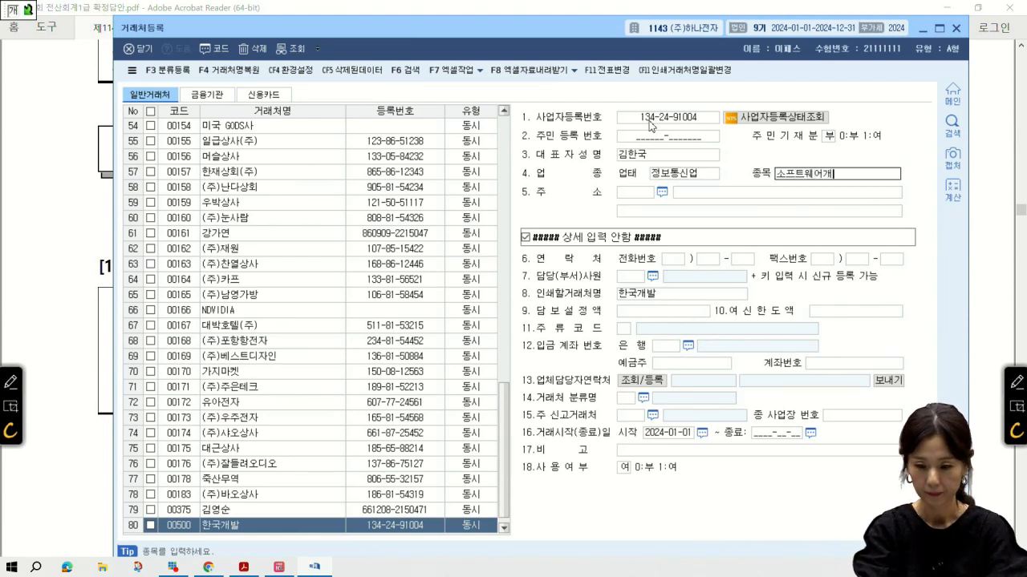
{"action": "type", "text": "발"}
{"action": "key", "text": "Return"}
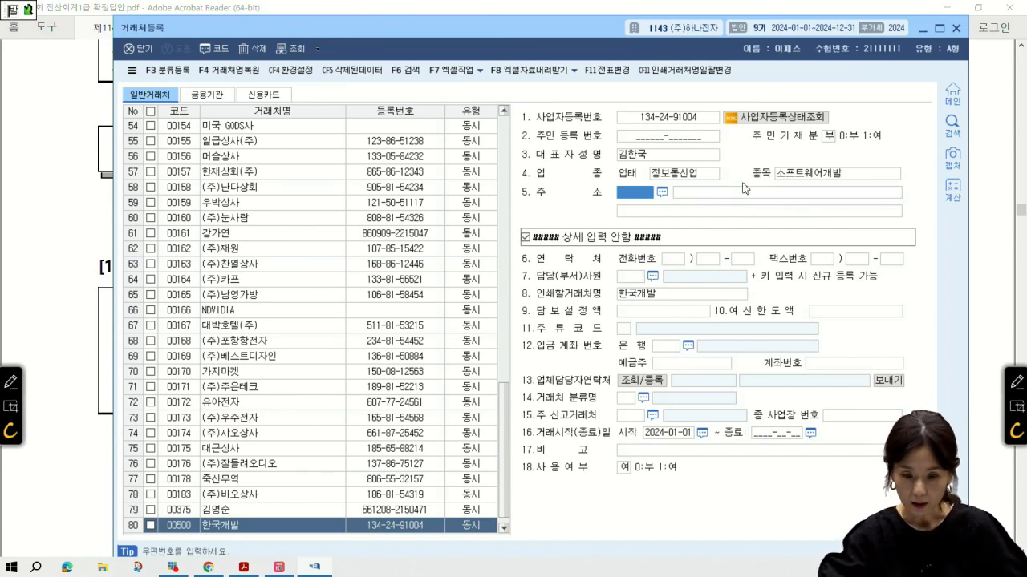
Enter the client's business address, skipping the postal code
{"action": "left_click", "coordinate": [703, 193]}
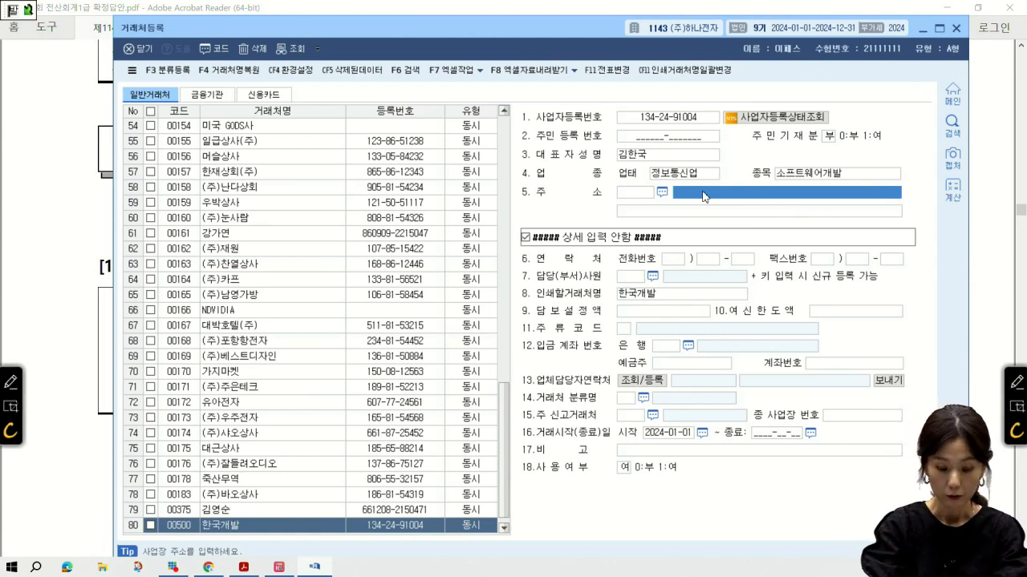
{"action": "type", "text": "경기도"}
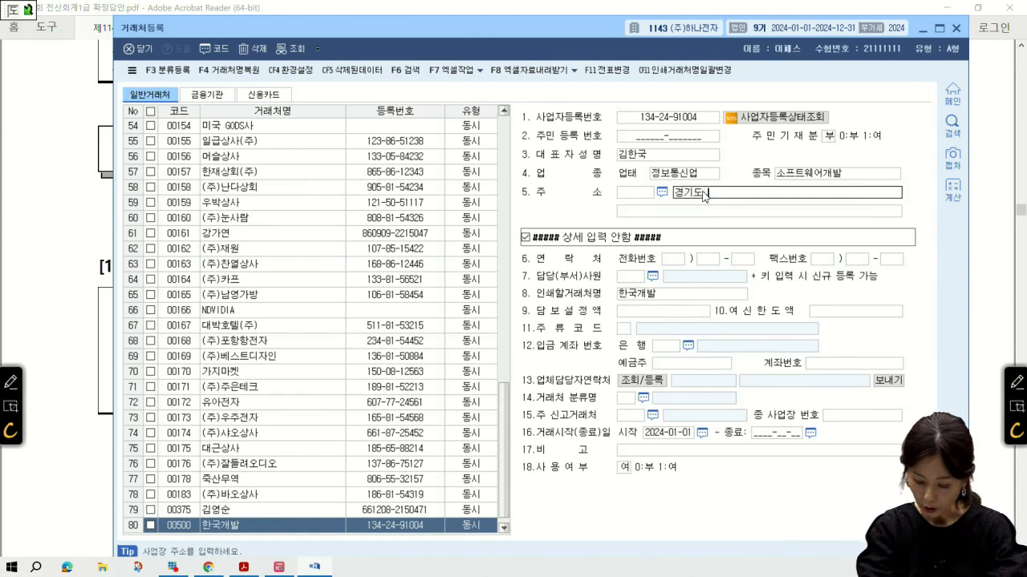
{"action": "type", "text": " 서"}
{"action": "type", "text": "남시 ㅂ"}
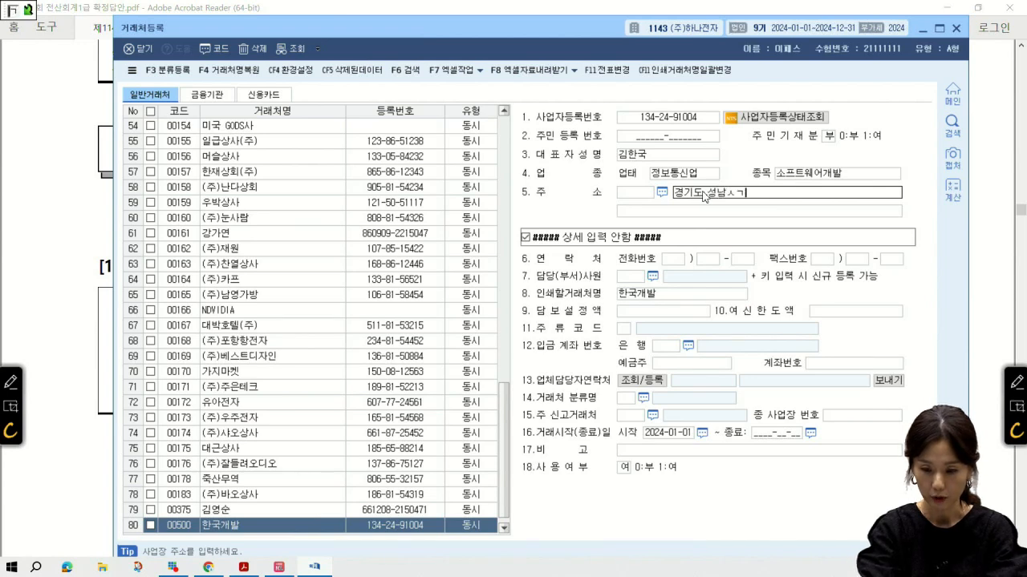
{"action": "type", "text": "ㅜㄴㄷ"}
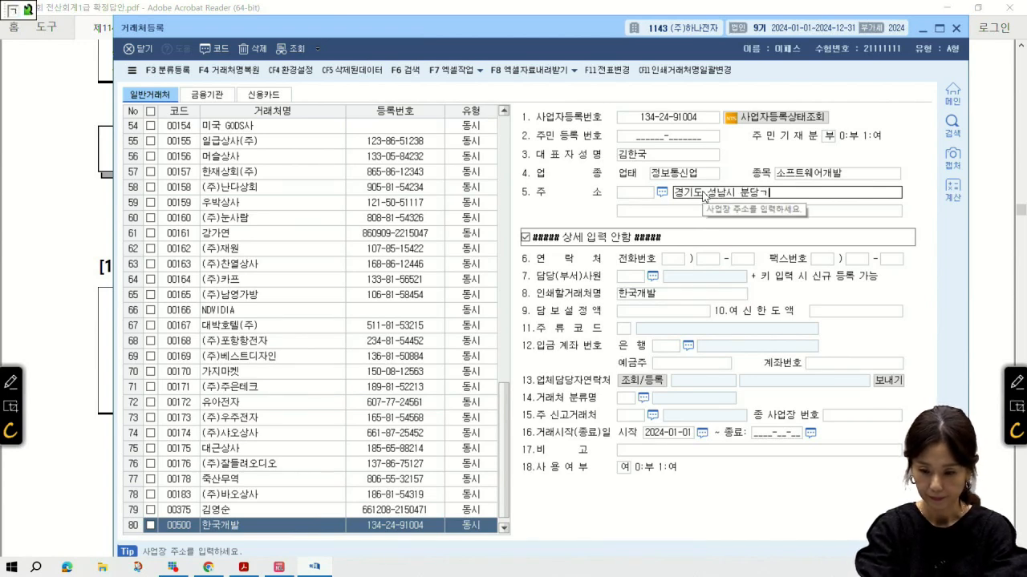
{"action": "type", "text": "ㅏㅇ구 판교역로"}
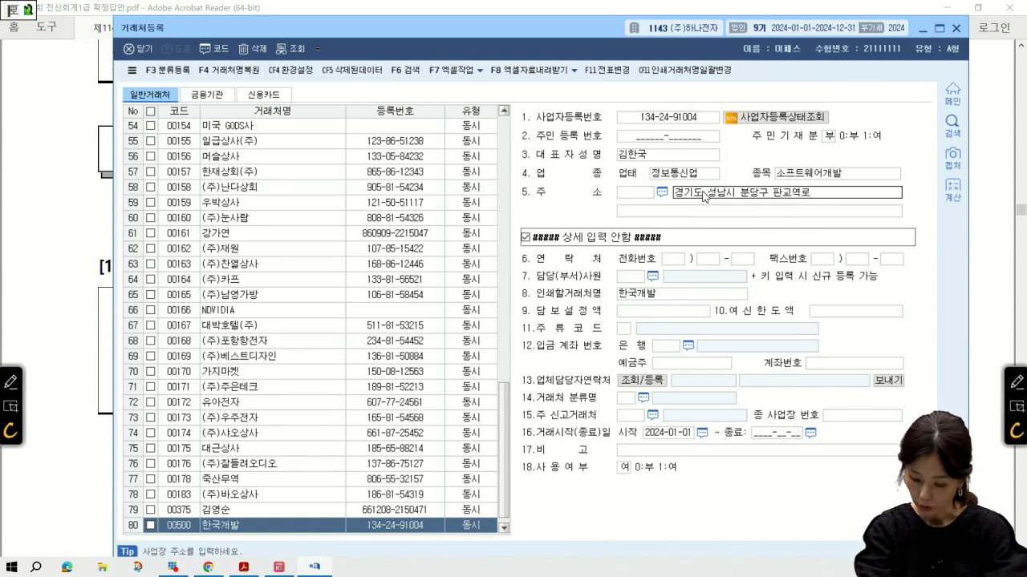
{"action": "type", "text": "192ㅂㅓㄴㄱㅣㄹ"}
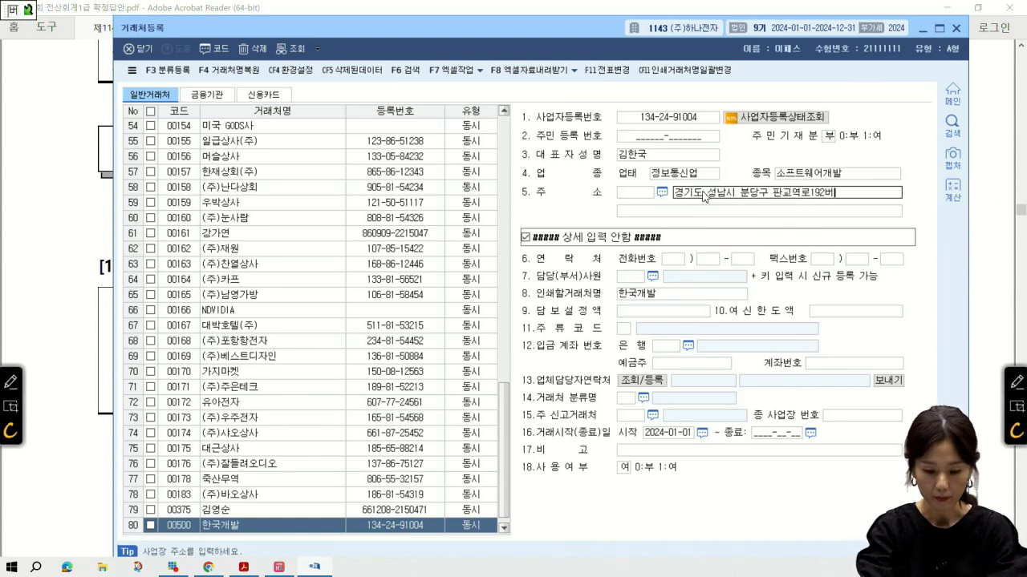
{"action": "type", "text": " 12"}
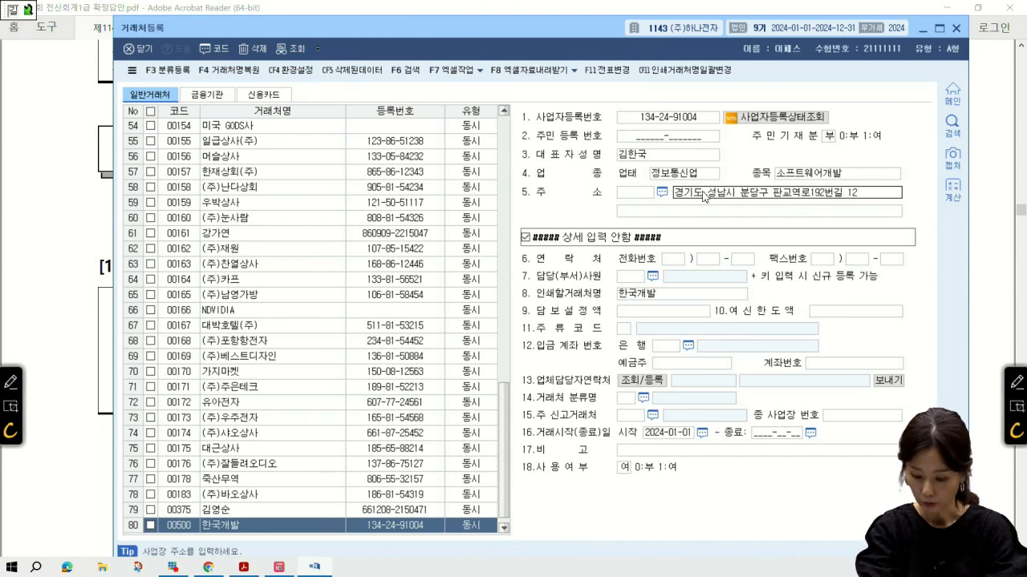
{"action": "type", "text": "(삼"}
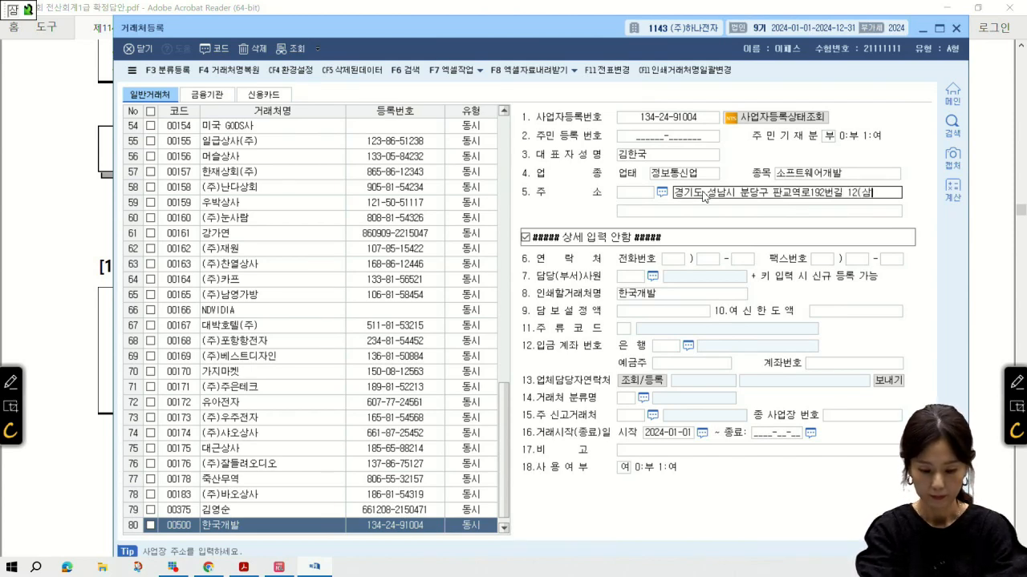
{"action": "type", "text": "평동)"}
{"action": "key", "text": "Return"}
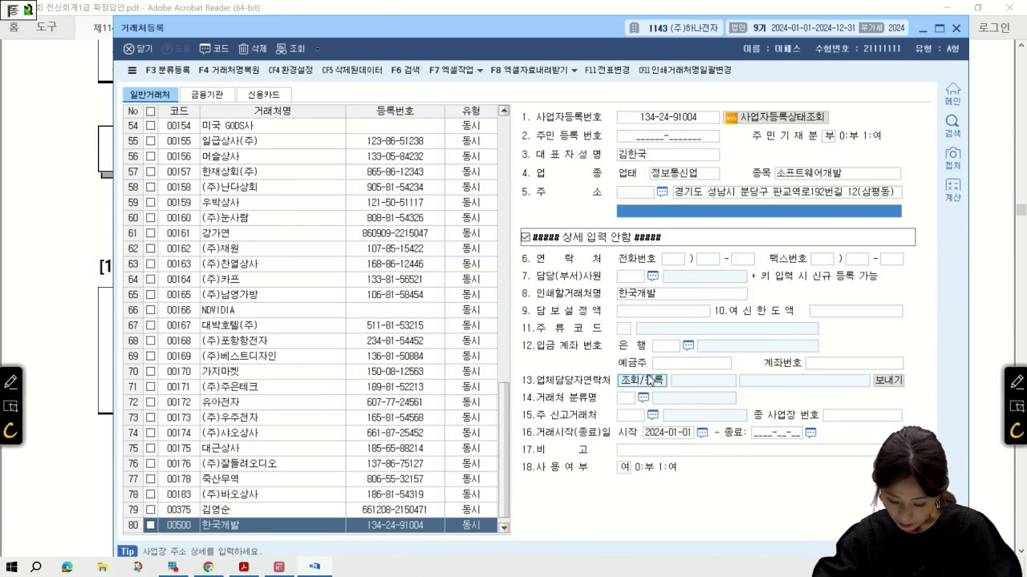
Check the business registration certificate in the Acrobat Reader exam PDF, and commit the client record in KcLep and close [거래처등록]
{"action": "left_click", "coordinate": [994, 282]}
{"action": "scroll", "coordinate": [723, 504], "scroll_direction": "down", "scroll_amount": 1}
{"action": "scroll", "coordinate": [723, 503], "scroll_direction": "down", "scroll_amount": 5}
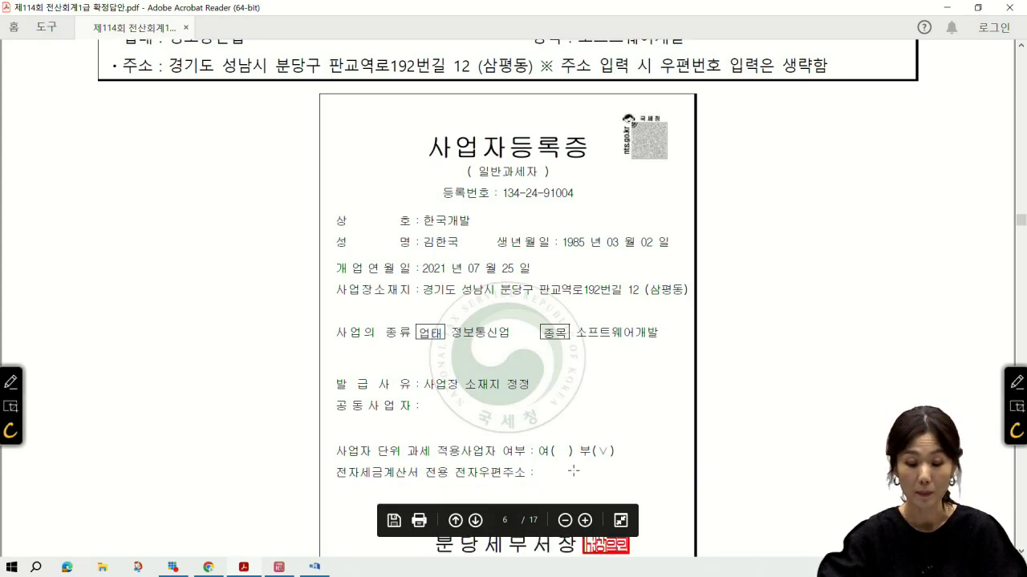
{"action": "left_click", "coordinate": [320, 567]}
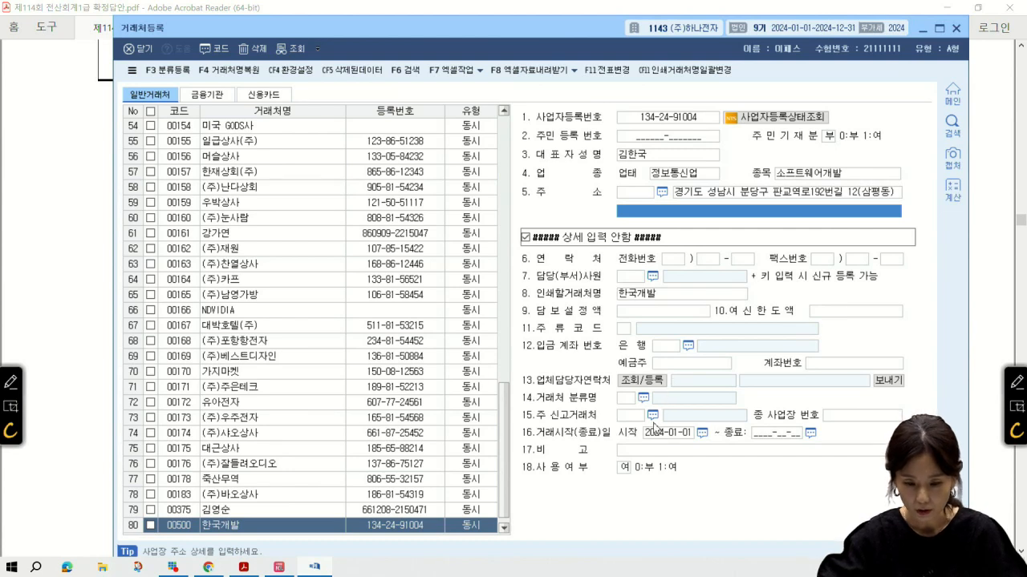
{"action": "scroll", "coordinate": [425, 479], "scroll_direction": "down", "scroll_amount": 1}
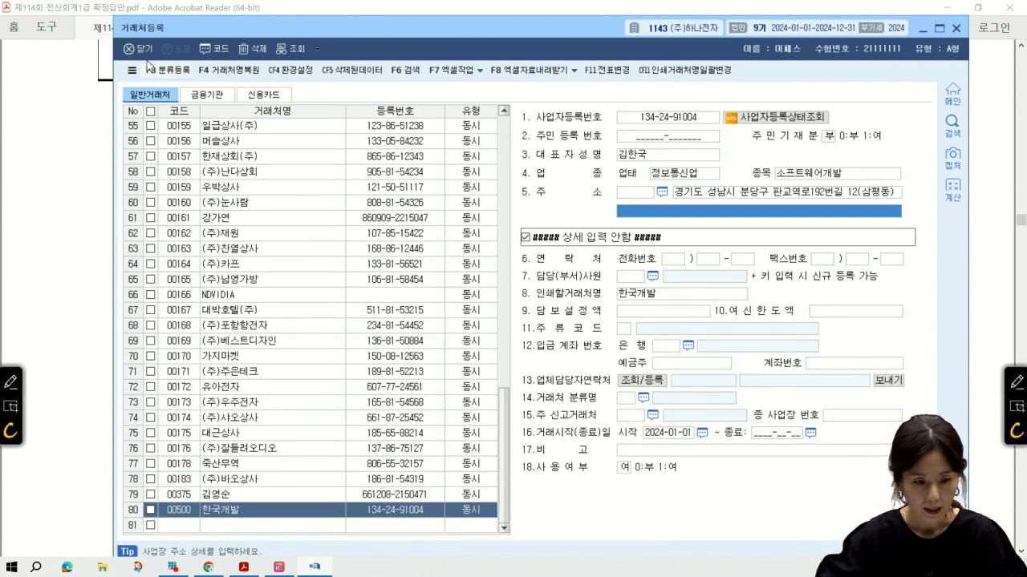
{"action": "left_click", "coordinate": [271, 526]}
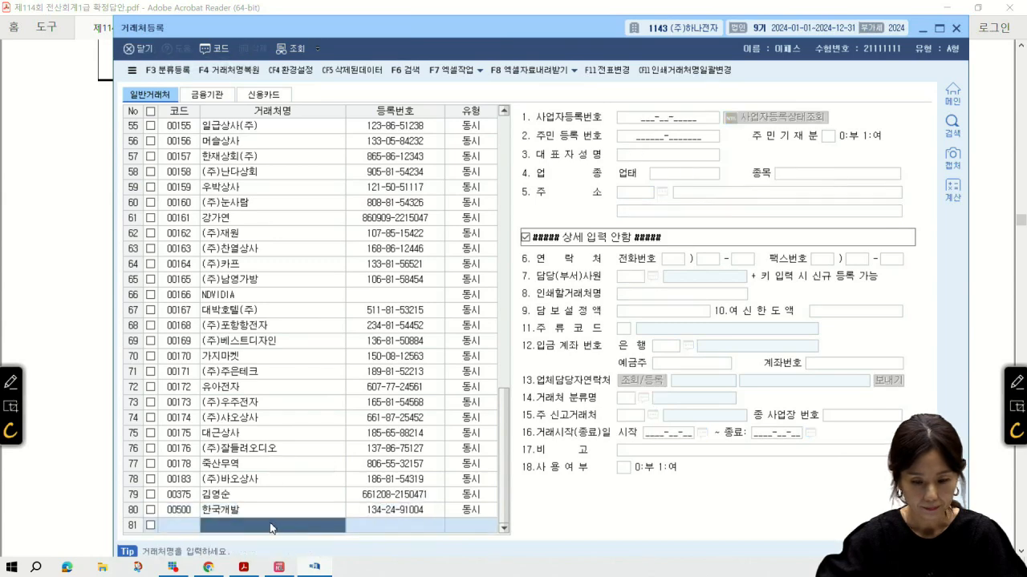
{"action": "left_click", "coordinate": [140, 50]}
Read item [2] in the exam PDF, then switch to KcLep and locate account code 862 in [계정과목및적요등록]
{"action": "scroll", "coordinate": [259, 435], "scroll_direction": "down", "scroll_amount": 10}
{"action": "scroll", "coordinate": [259, 435], "scroll_direction": "down", "scroll_amount": 10}
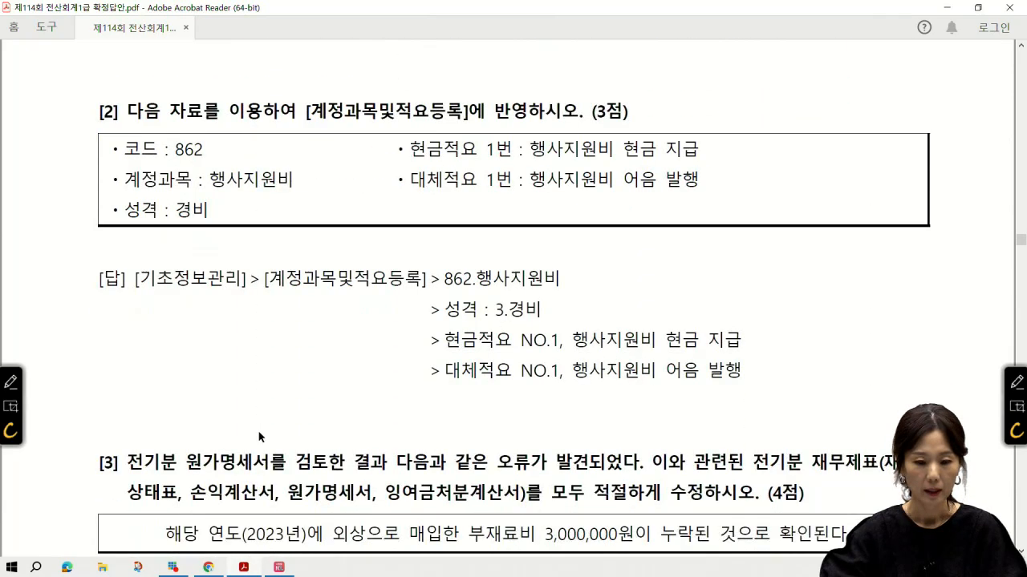
{"action": "left_click", "coordinate": [280, 568]}
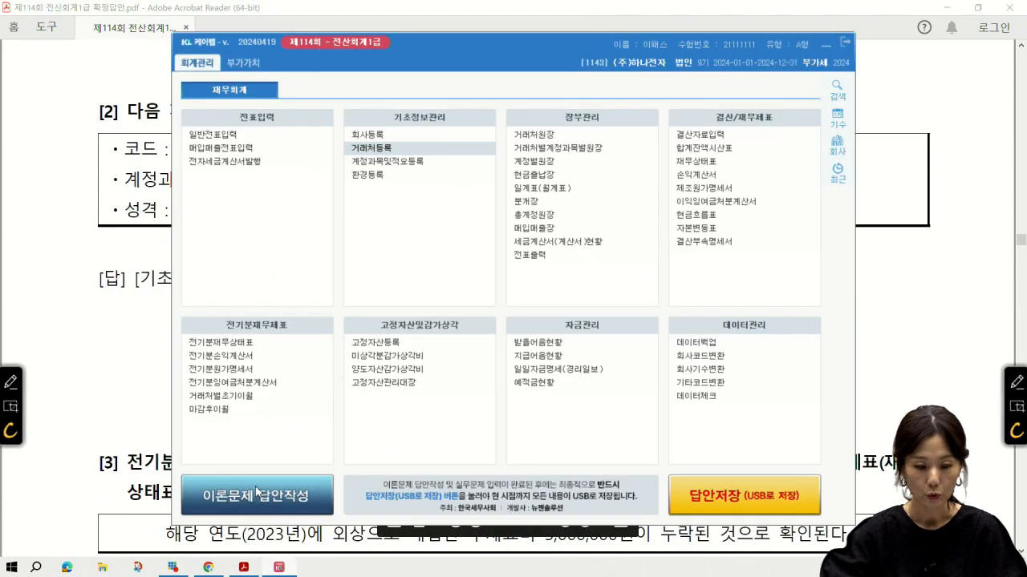
{"action": "left_click", "coordinate": [372, 162]}
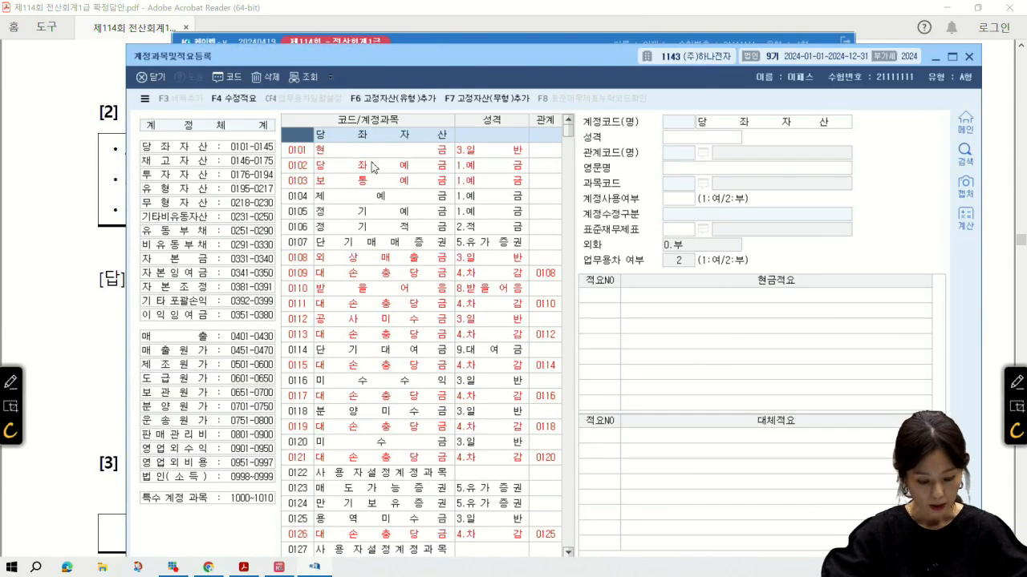
{"action": "type", "text": "862"}
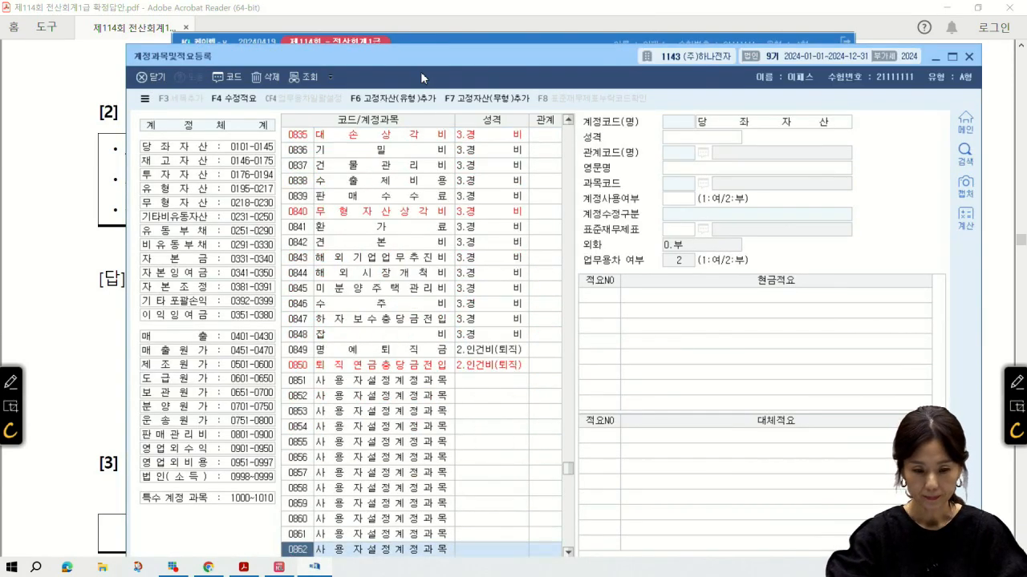
Name account 862 행사지원비 and set its 성격 to 3.경비
{"action": "left_click", "coordinate": [779, 123]}
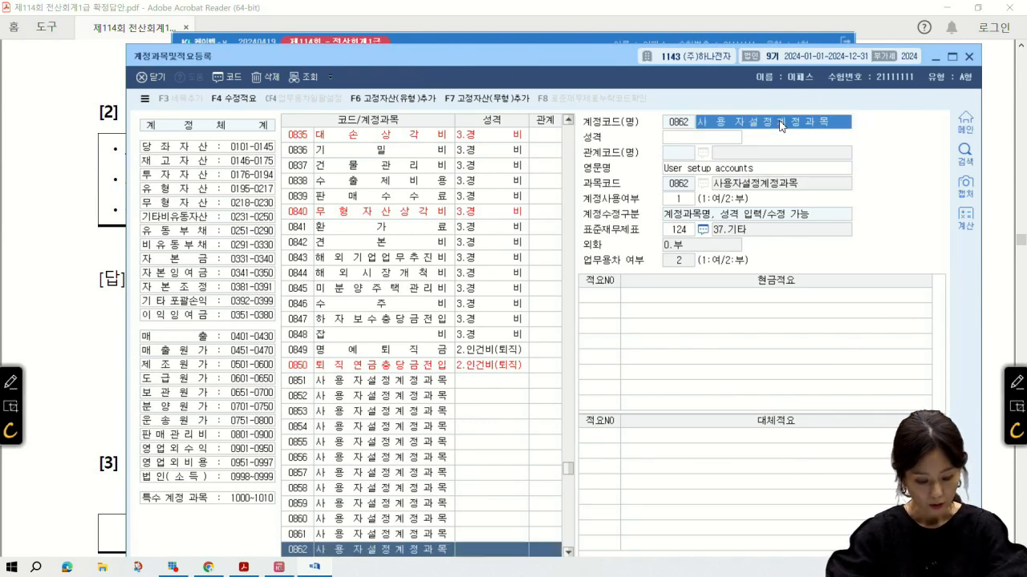
{"action": "type", "text": "행사지워"}
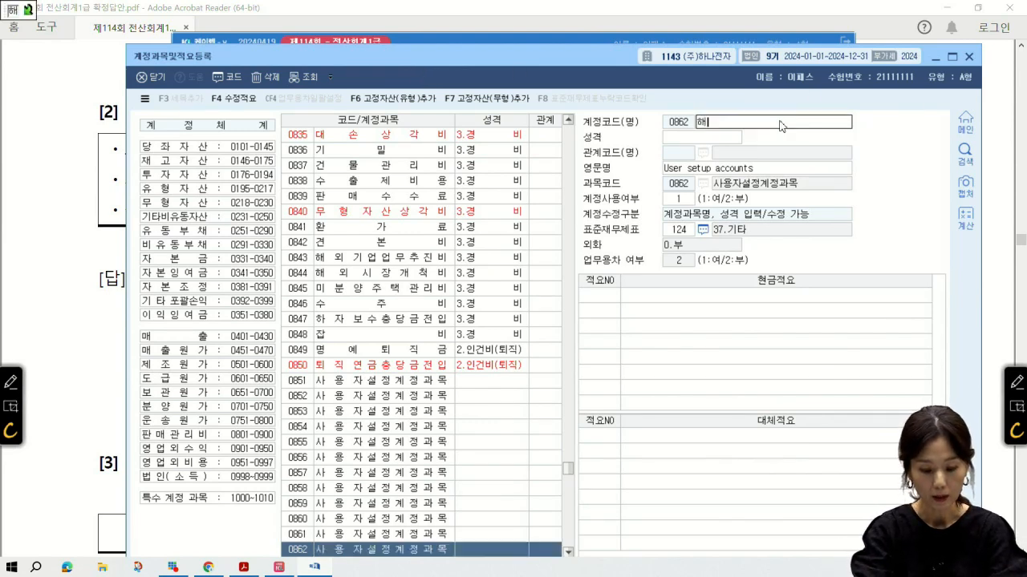
{"action": "type", "text": "ㄴㅂ"}
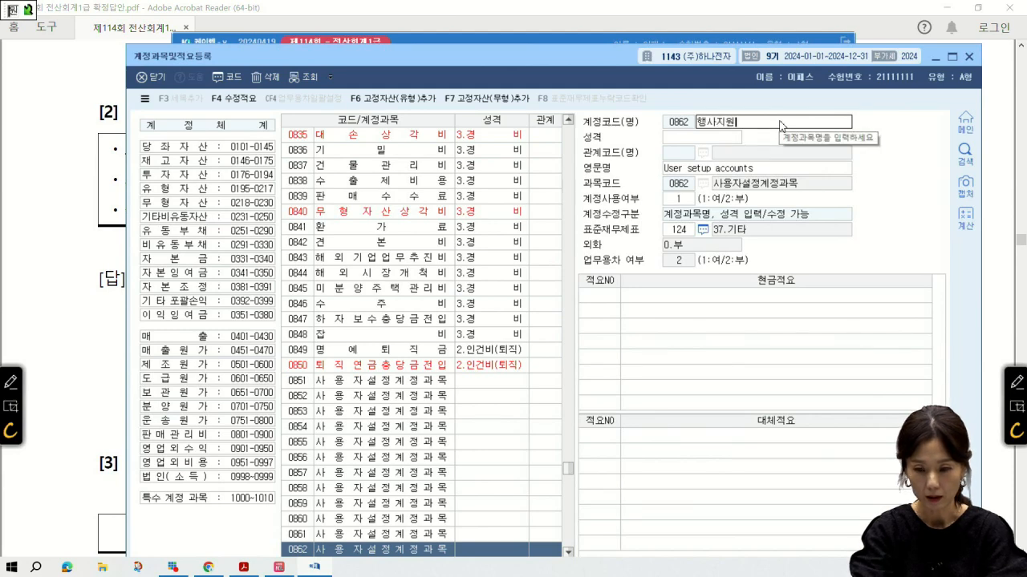
{"action": "type", "text": "ㅣ"}
{"action": "key", "text": "Return"}
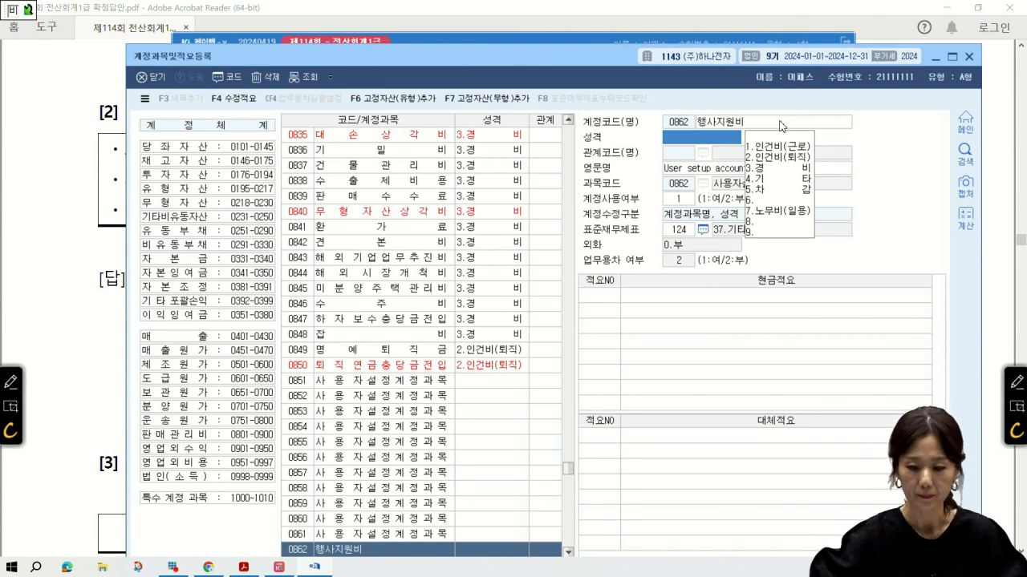
{"action": "left_click", "coordinate": [791, 168]}
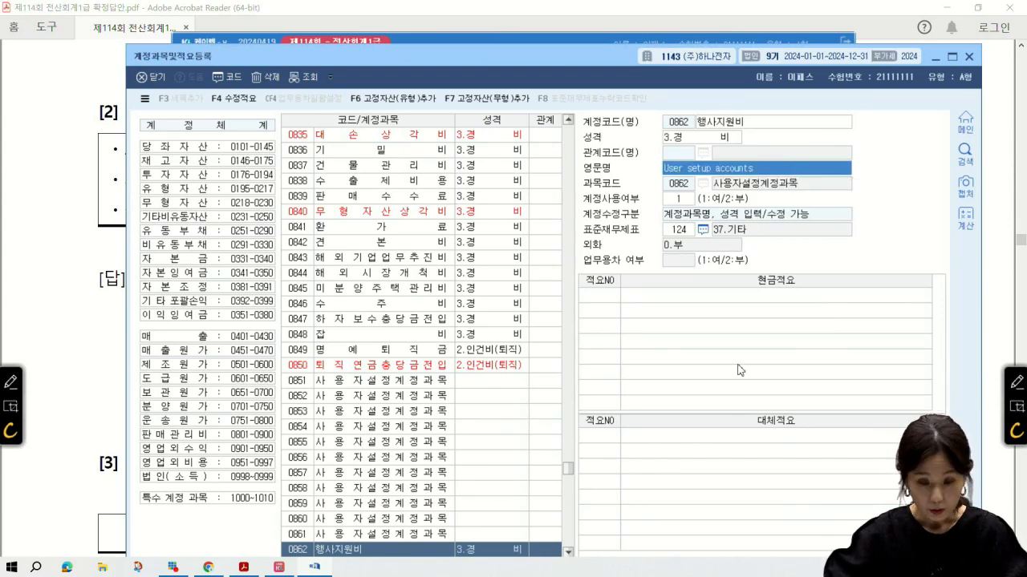
Add 현금적요 no. 1, "행사지원비 현금 지급", to account 862
{"action": "left_click", "coordinate": [610, 297]}
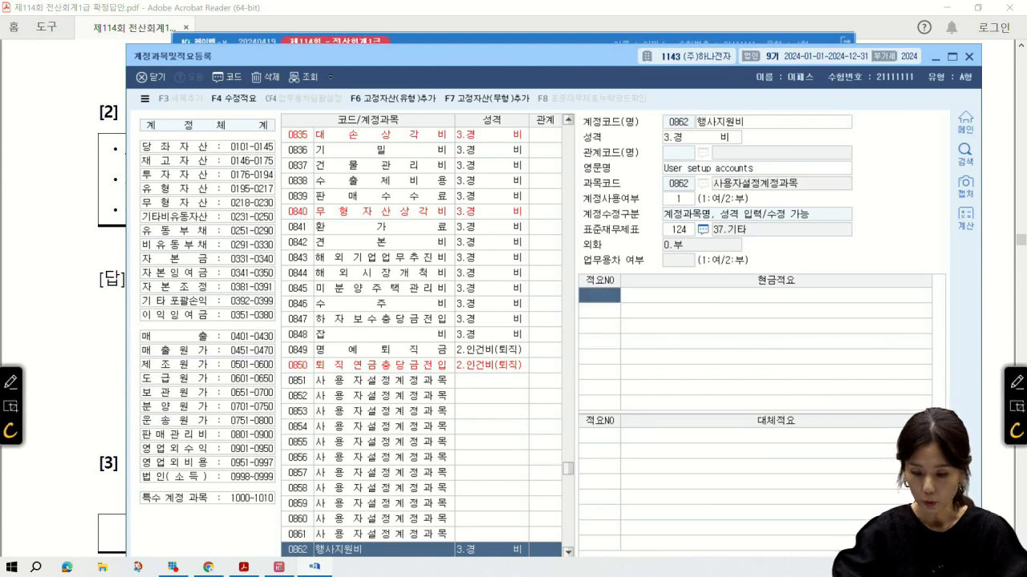
{"action": "type", "text": "1"}
{"action": "key", "text": "Return"}
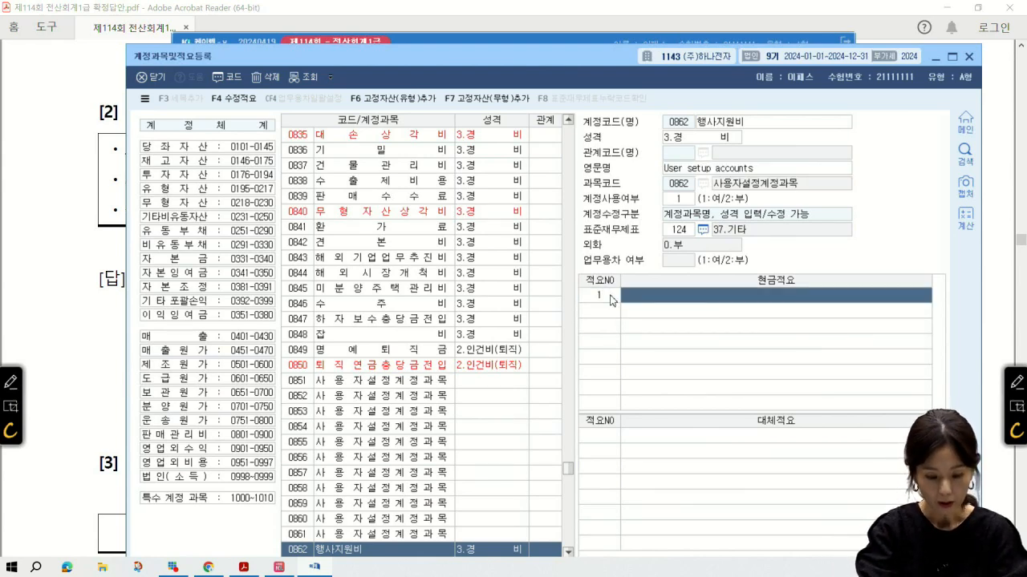
{"action": "type", "text": "행사지원비 현금 지급"}
{"action": "key", "text": "Return"}
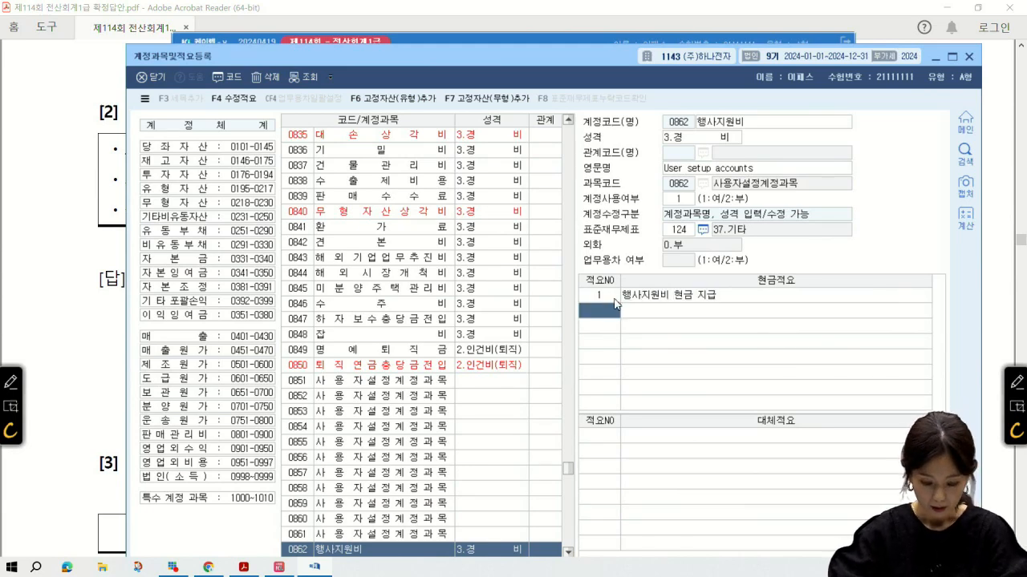
Add 대체적요 no. 1, "행사지원비 어음 발행", to account 862 and close [계정과목및적요등록]
{"action": "left_click", "coordinate": [602, 438]}
{"action": "type", "text": "1"}
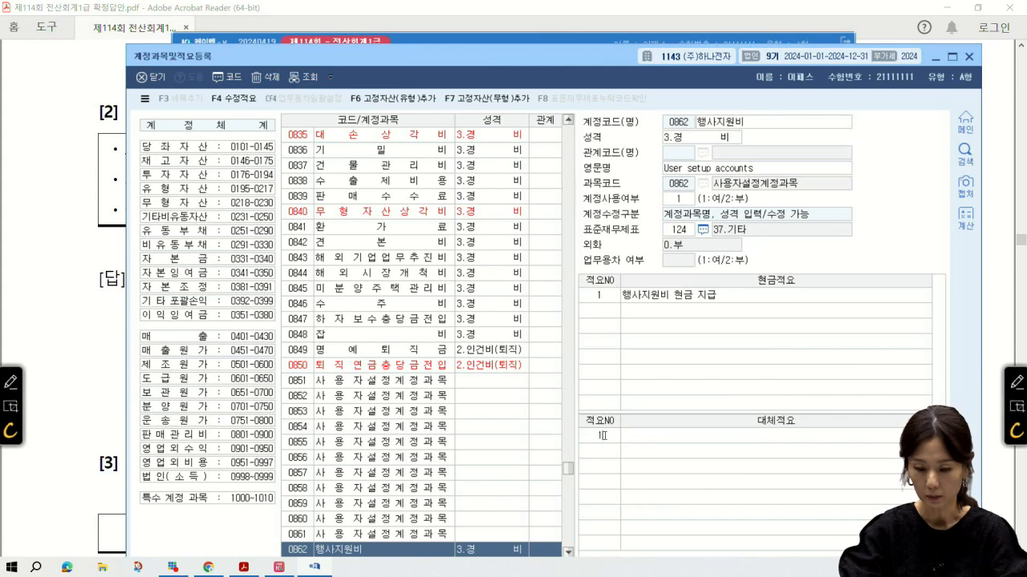
{"action": "key", "text": "Return"}
{"action": "type", "text": "행사지원비"}
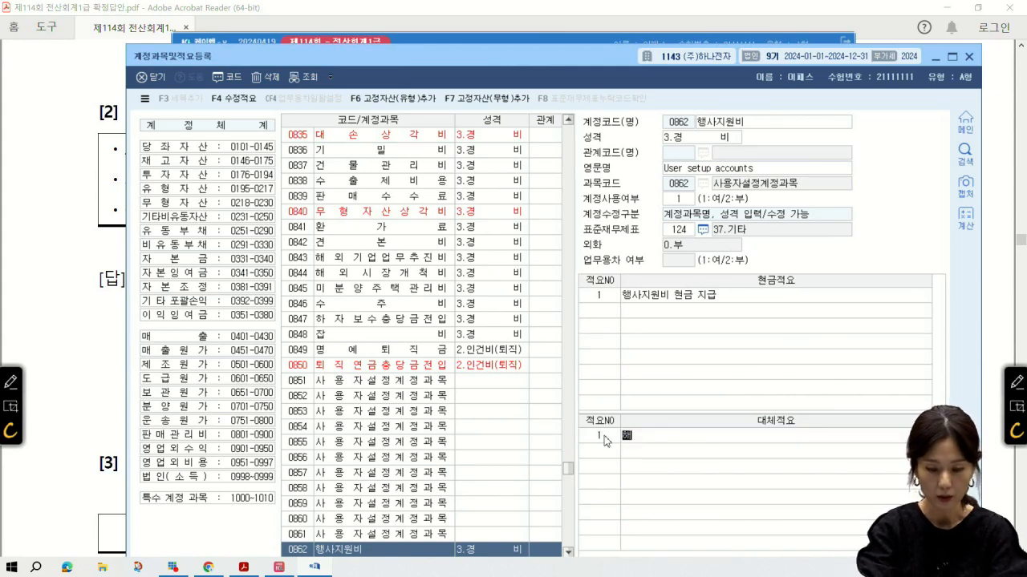
{"action": "type", "text": " 어"}
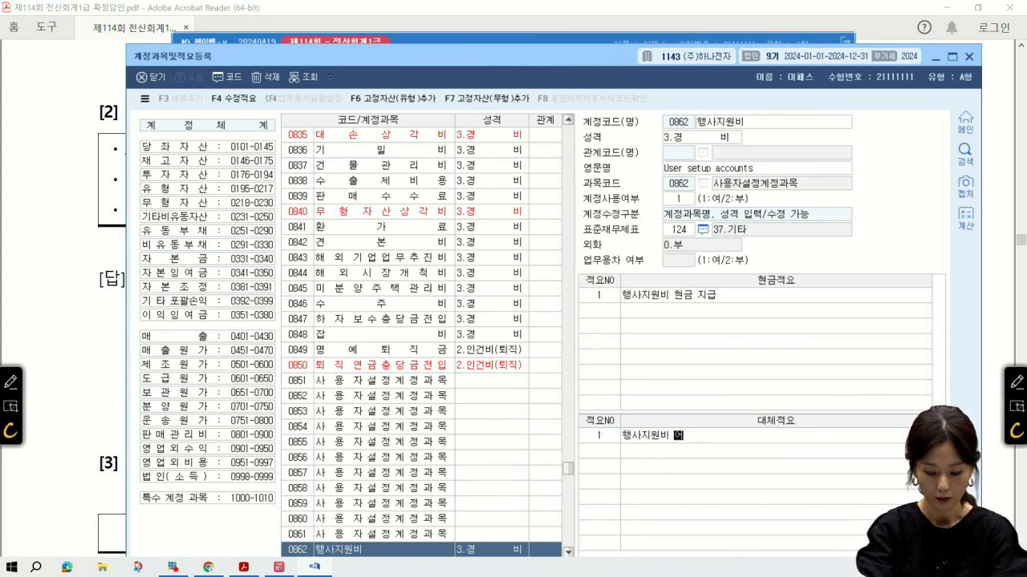
{"action": "type", "text": "음 발행"}
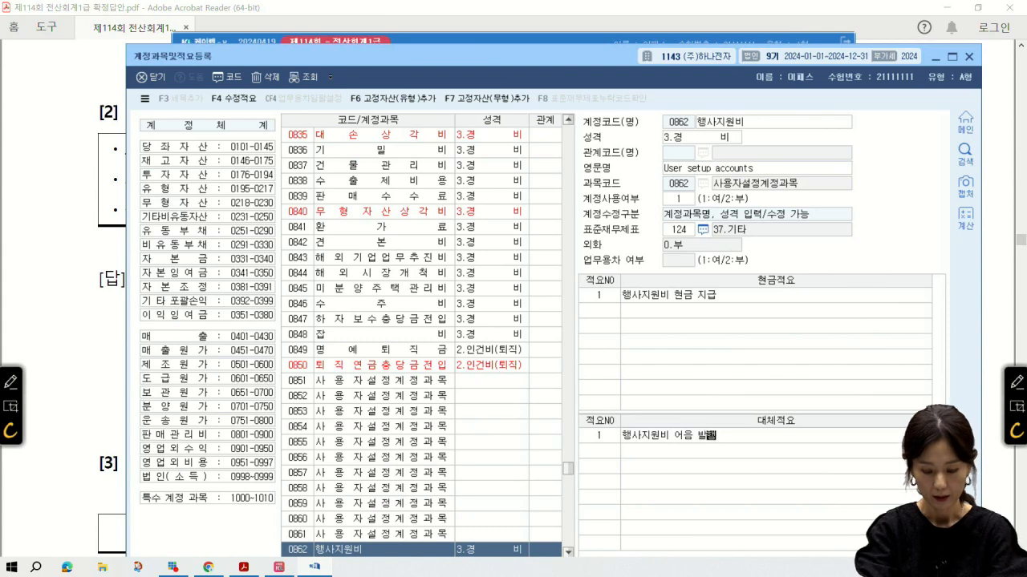
{"action": "key", "text": "Return"}
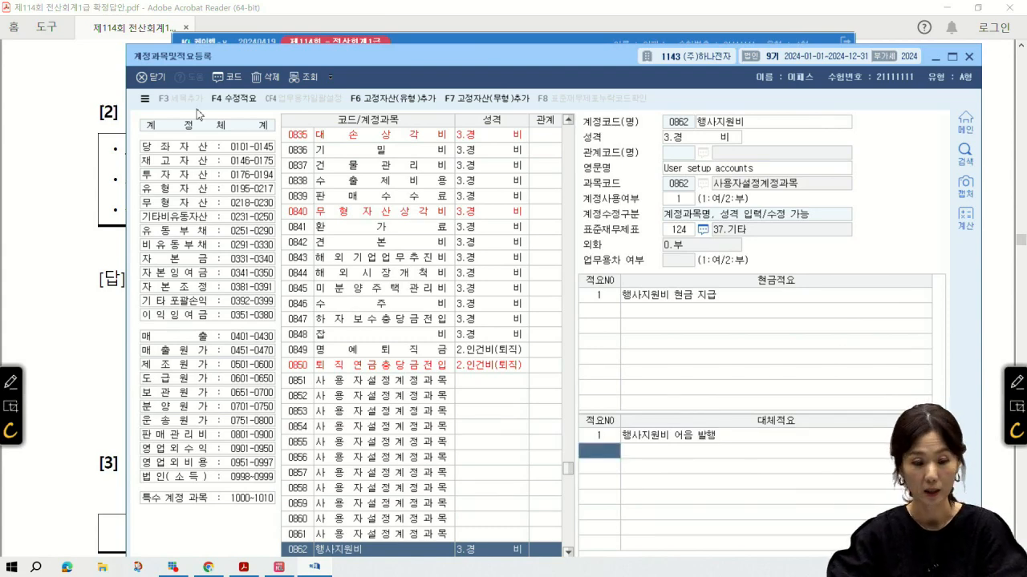
{"action": "left_click", "coordinate": [154, 77]}
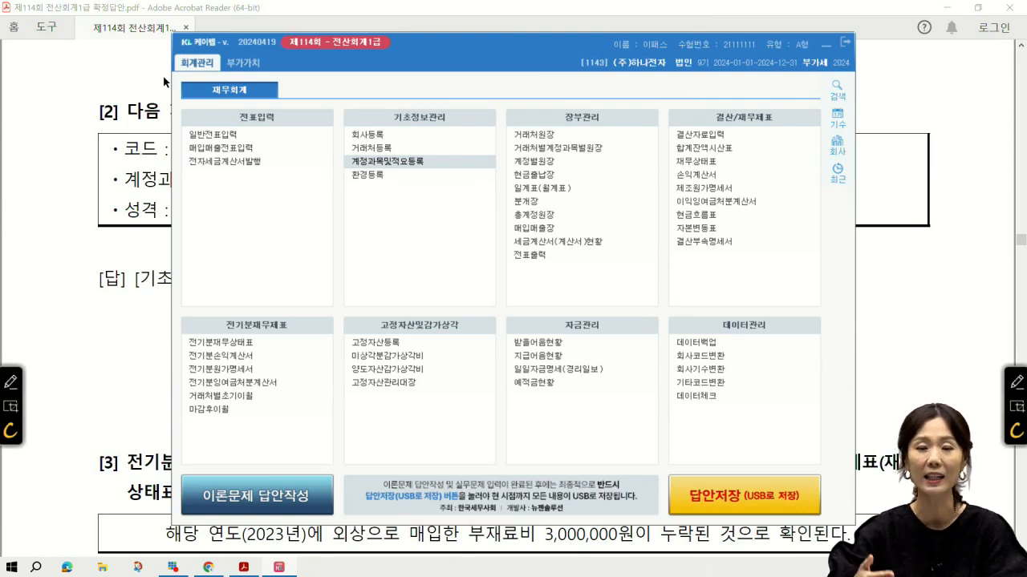
Switch to the Acrobat Reader exam PDF and read item [3] on correcting the prior-period financial statements, including its answer
{"action": "left_click", "coordinate": [84, 327]}
{"action": "scroll", "coordinate": [102, 345], "scroll_direction": "down", "scroll_amount": 4}
{"action": "scroll", "coordinate": [178, 335], "scroll_direction": "down", "scroll_amount": 2}
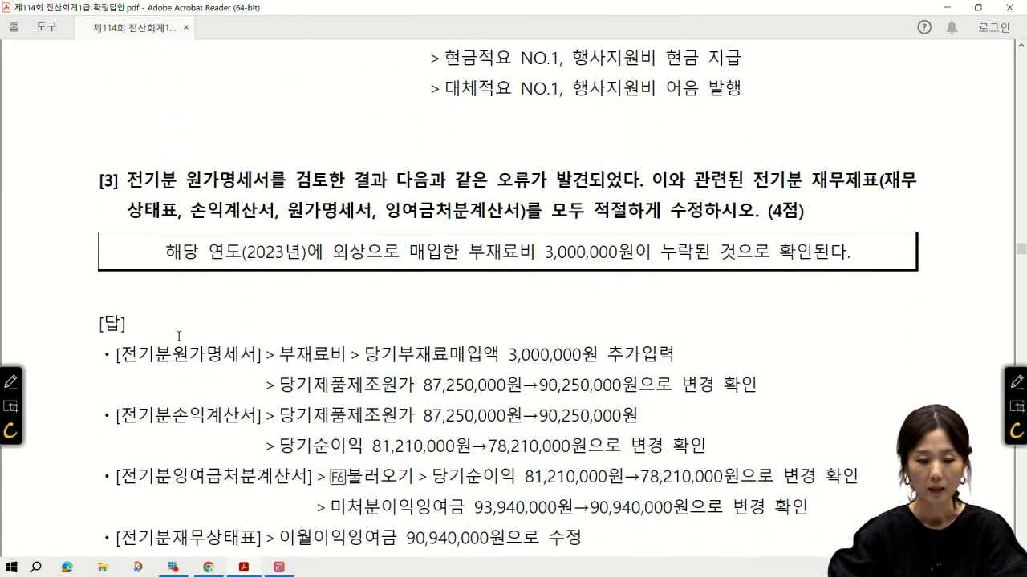
{"action": "scroll", "coordinate": [178, 335], "scroll_direction": "down", "scroll_amount": 4}
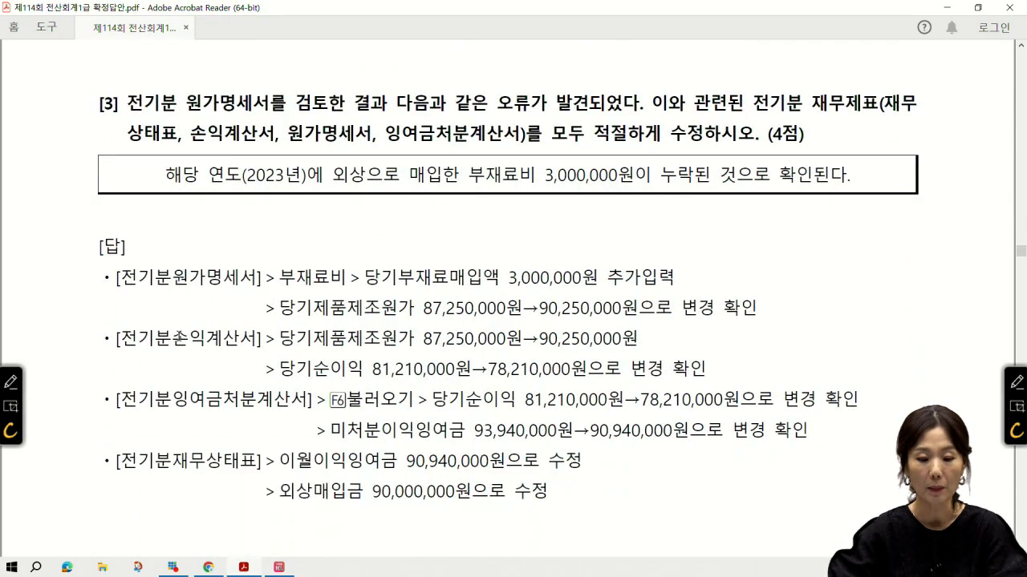
{"action": "scroll", "coordinate": [179, 341], "scroll_direction": "up", "scroll_amount": 1}
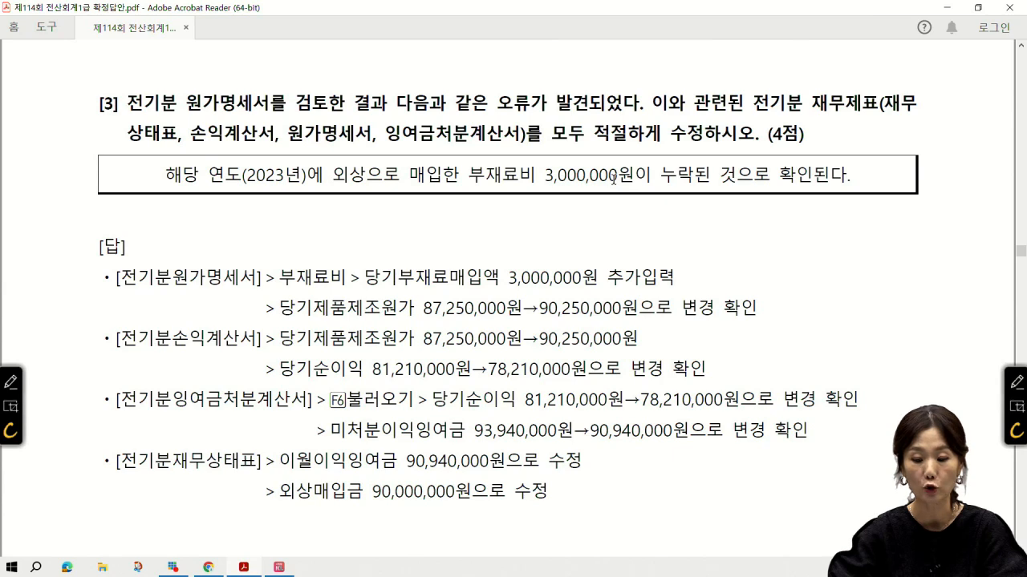
Handwrite the flow 당기제품제조원가 → 매출원가 → 당기순 in blue above item [3], boxing 제품제조원가
{"action": "left_click", "coordinate": [1015, 381]}
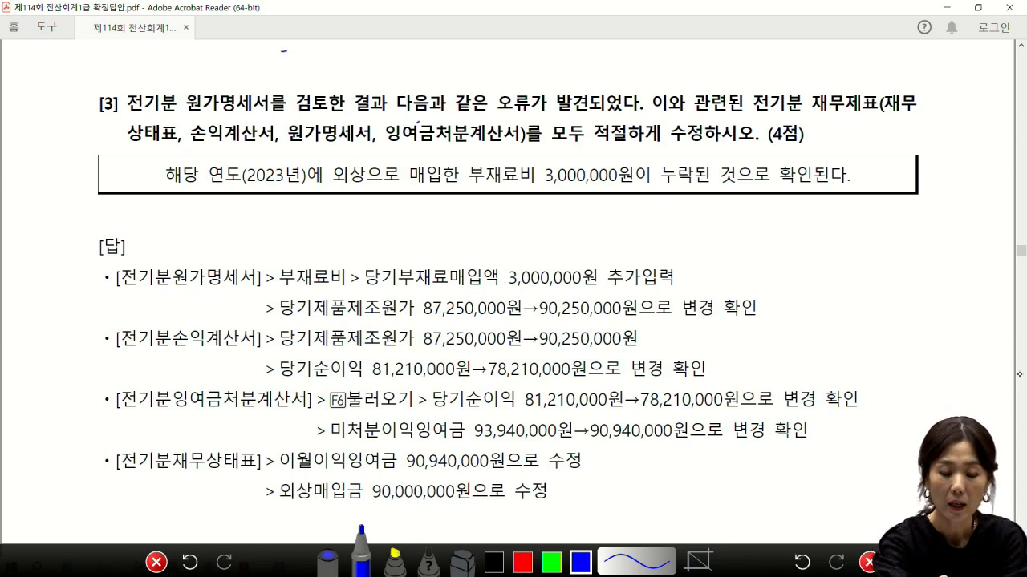
{"action": "mouse_move", "coordinate": [279, 48]}
{"action": "left_mouse_down"}
{"action": "mouse_move", "coordinate": [298, 53]}
{"action": "mouse_move", "coordinate": [292, 80]}
{"action": "mouse_move", "coordinate": [316, 82]}
{"action": "mouse_move", "coordinate": [358, 53]}
{"action": "mouse_move", "coordinate": [389, 77]}
{"action": "mouse_move", "coordinate": [414, 72]}
{"action": "mouse_move", "coordinate": [429, 51]}
{"action": "left_mouse_up"}
{"action": "left_click_drag", "start_coordinate": [471, 59], "coordinate": [510, 56]}
{"action": "mouse_move", "coordinate": [337, 84]}
{"action": "left_mouse_down"}
{"action": "mouse_move", "coordinate": [444, 85]}
{"action": "mouse_move", "coordinate": [324, 36]}
{"action": "mouse_move", "coordinate": [331, 97]}
{"action": "left_mouse_up"}
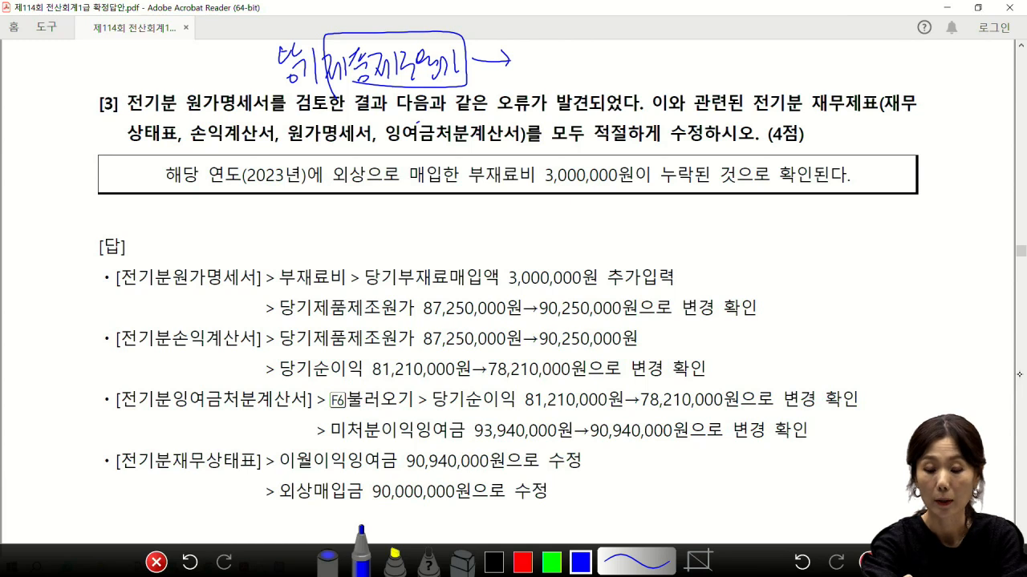
{"action": "left_click_drag", "start_coordinate": [518, 50], "coordinate": [538, 77]}
{"action": "mouse_move", "coordinate": [539, 37]}
{"action": "left_mouse_down"}
{"action": "mouse_move", "coordinate": [579, 76]}
{"action": "mouse_move", "coordinate": [634, 61]}
{"action": "mouse_move", "coordinate": [659, 63]}
{"action": "mouse_move", "coordinate": [666, 77]}
{"action": "left_mouse_up"}
{"action": "mouse_move", "coordinate": [664, 50]}
{"action": "left_mouse_down"}
{"action": "mouse_move", "coordinate": [686, 71]}
{"action": "mouse_move", "coordinate": [701, 49]}
{"action": "left_mouse_up"}
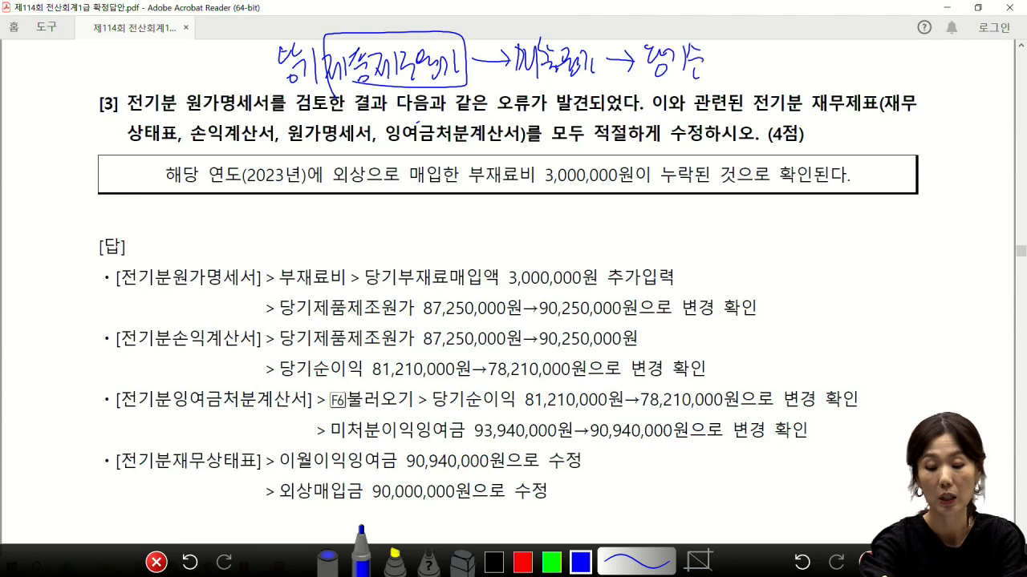
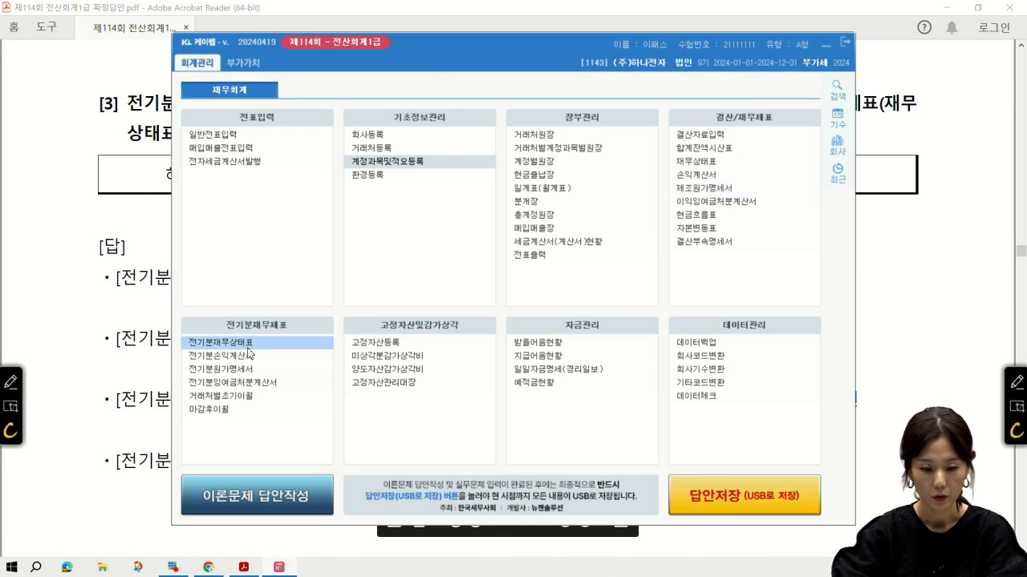
In KcLep's [전기분원가명세서], add account 0502 부재료비 with 당기부재료매입액 of 3,000,000, and close the statement
{"action": "left_click", "coordinate": [246, 371]}
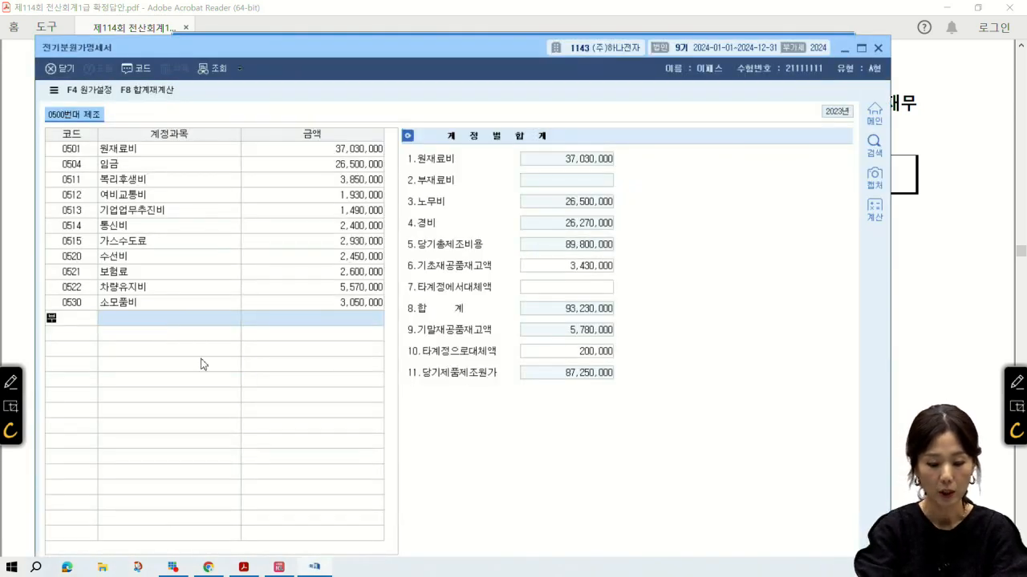
{"action": "type", "text": "부재"}
{"action": "key", "text": "Return"}
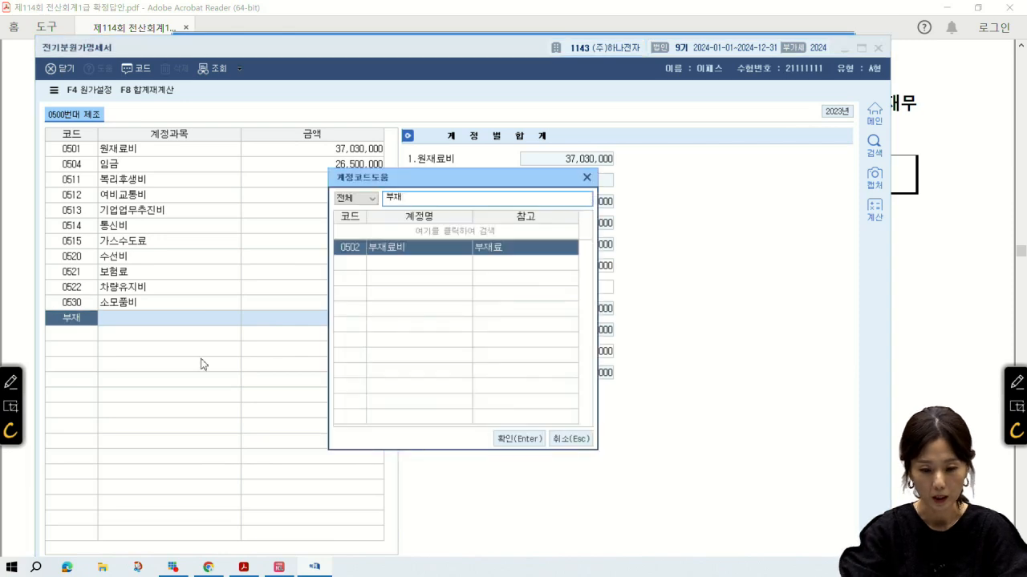
{"action": "key", "text": "Return"}
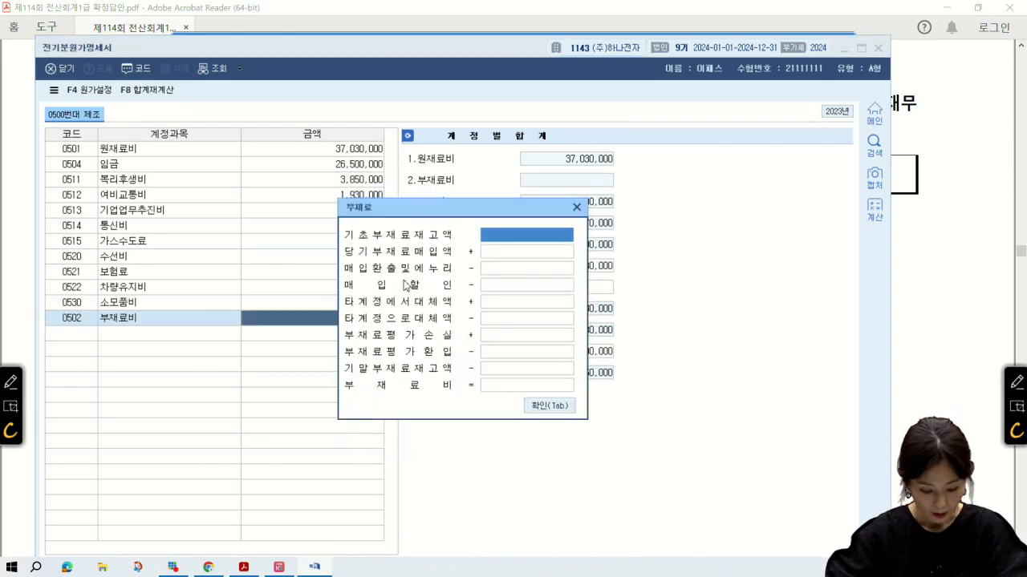
{"action": "left_click", "coordinate": [525, 257]}
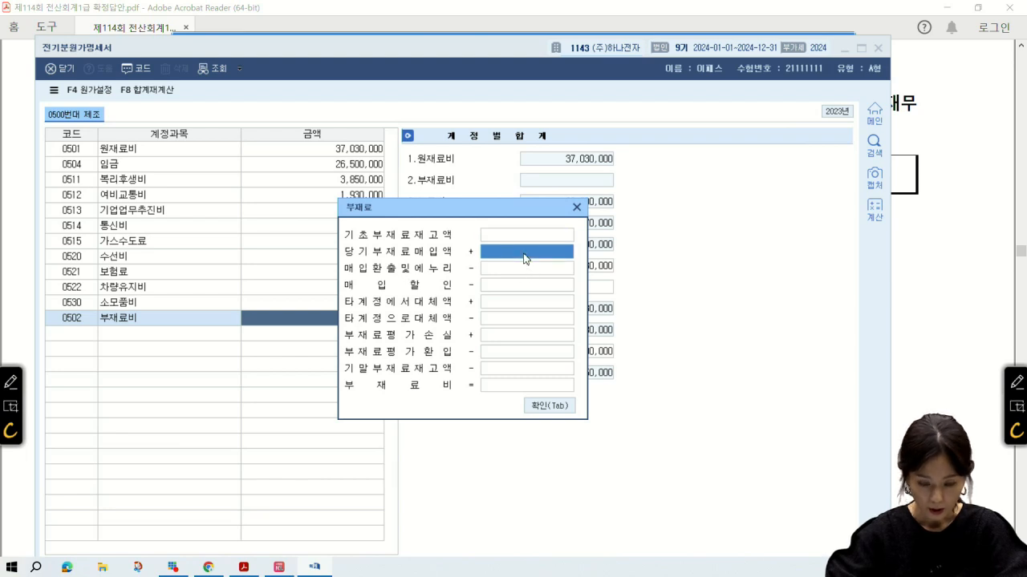
{"action": "type", "text": "3000000"}
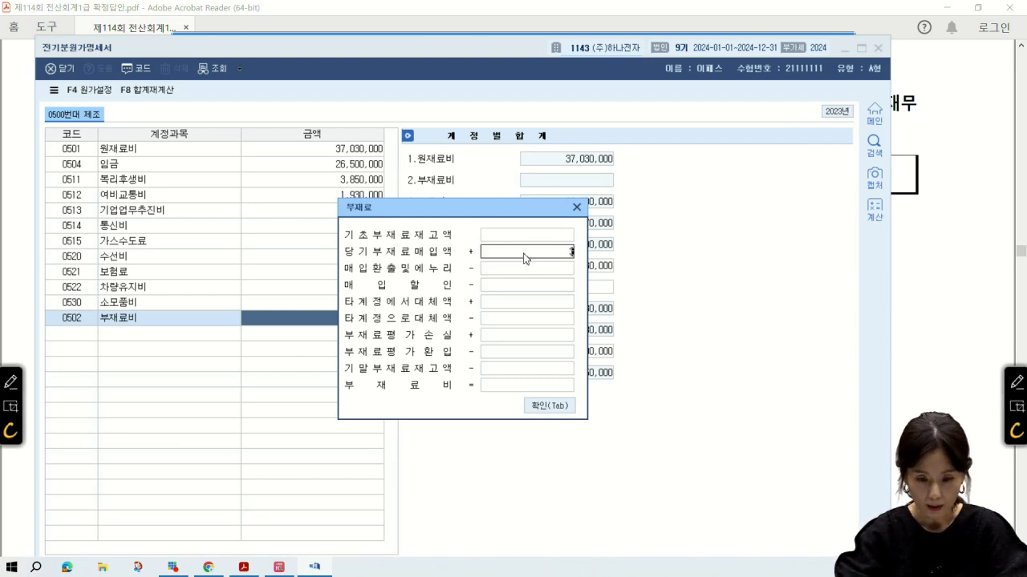
{"action": "key", "text": "Return"}
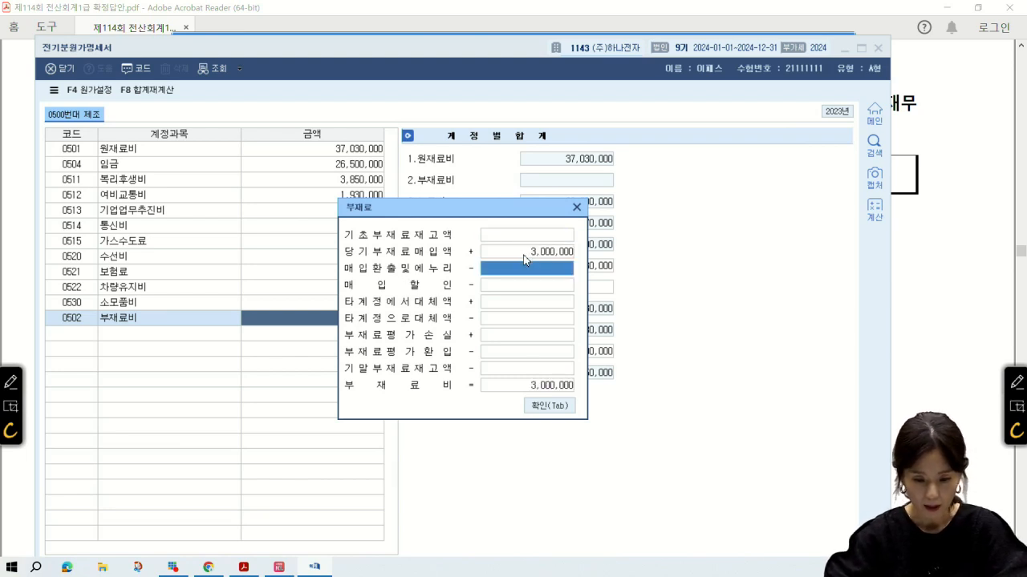
{"action": "left_click", "coordinate": [548, 405]}
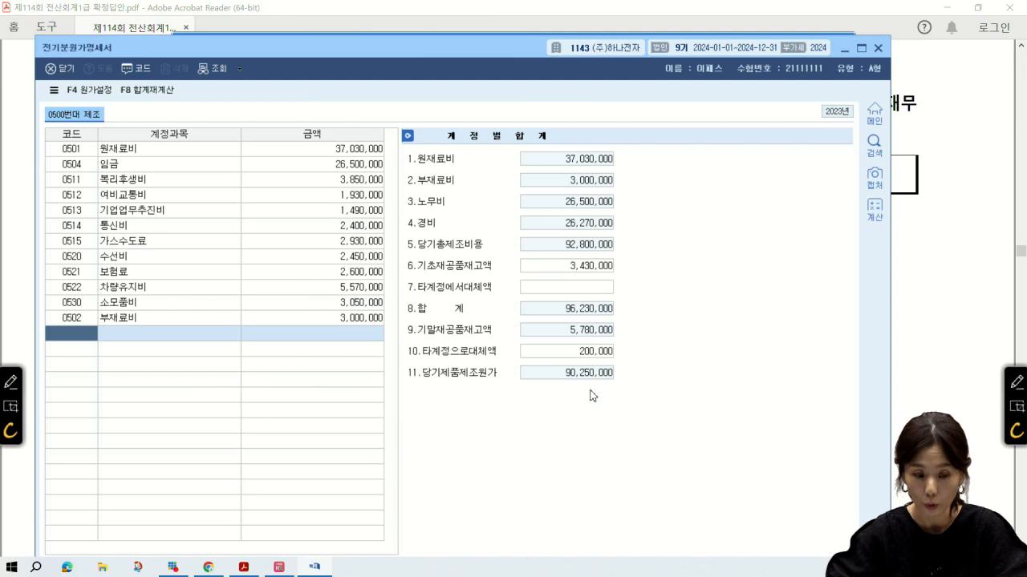
{"action": "left_click", "coordinate": [60, 68]}
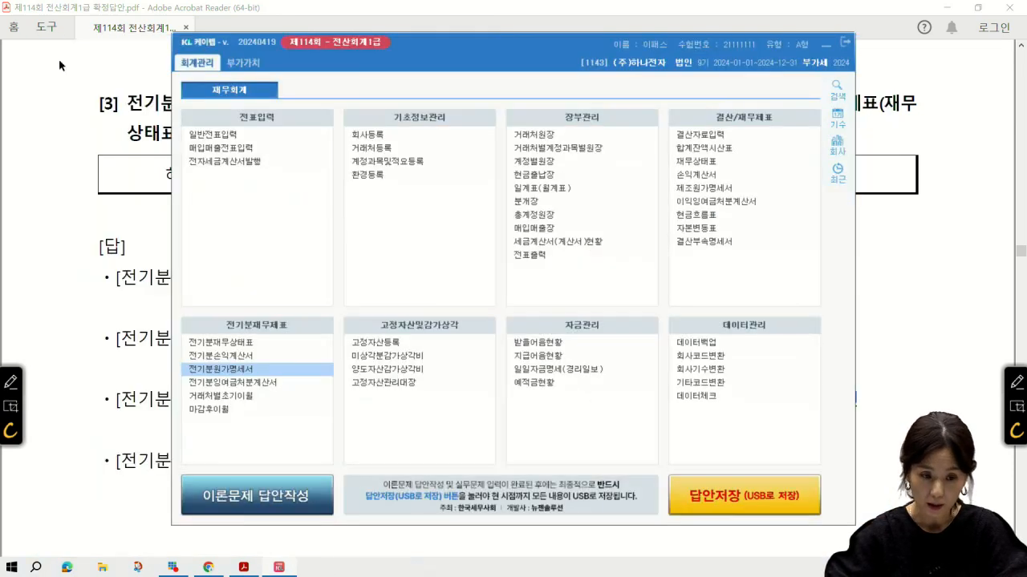
In [전기분손익계산서], set 당기제품제조원가 under 0455 제품매출원가 to 90,250,000, recheck the cost breakdown, and close the statement
{"action": "left_click", "coordinate": [255, 356]}
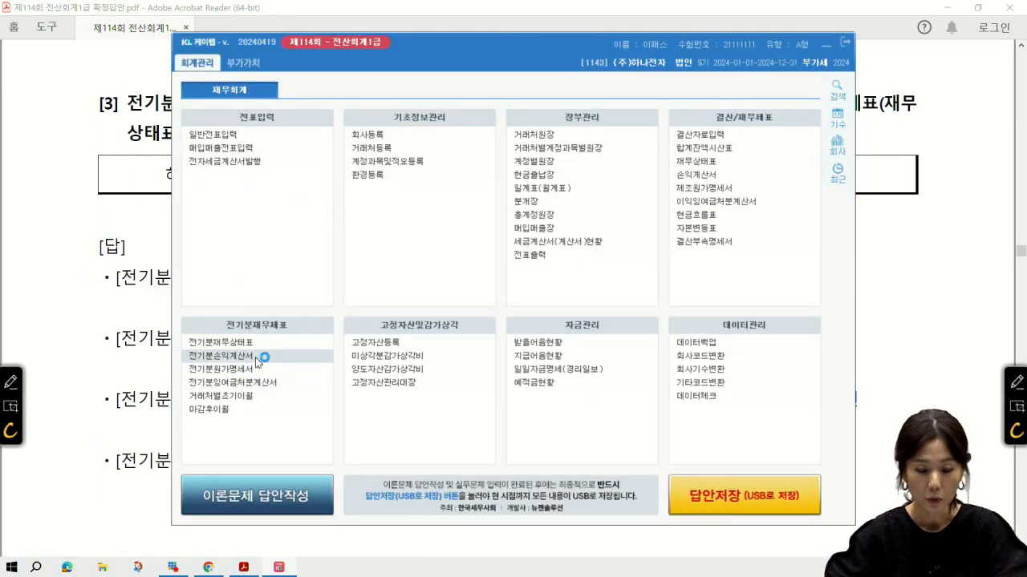
{"action": "left_click", "coordinate": [157, 189]}
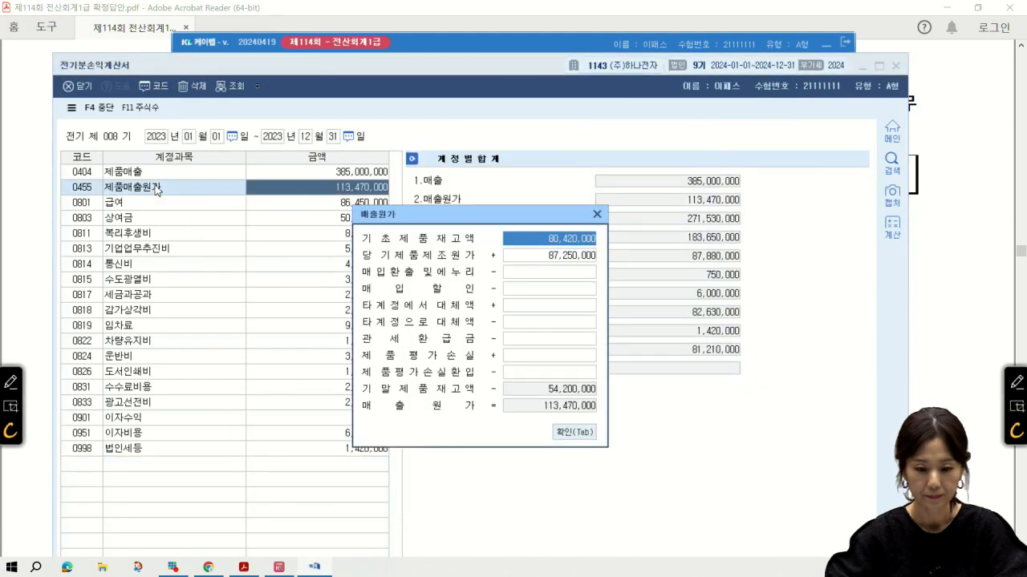
{"action": "left_click", "coordinate": [549, 261]}
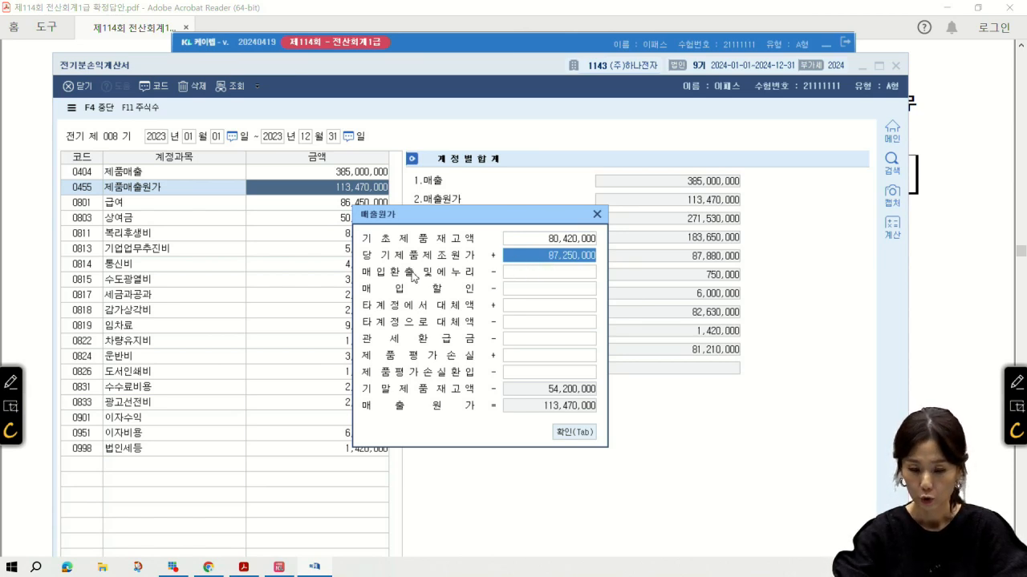
{"action": "type", "text": "90,250,000"}
{"action": "key", "text": "Return"}
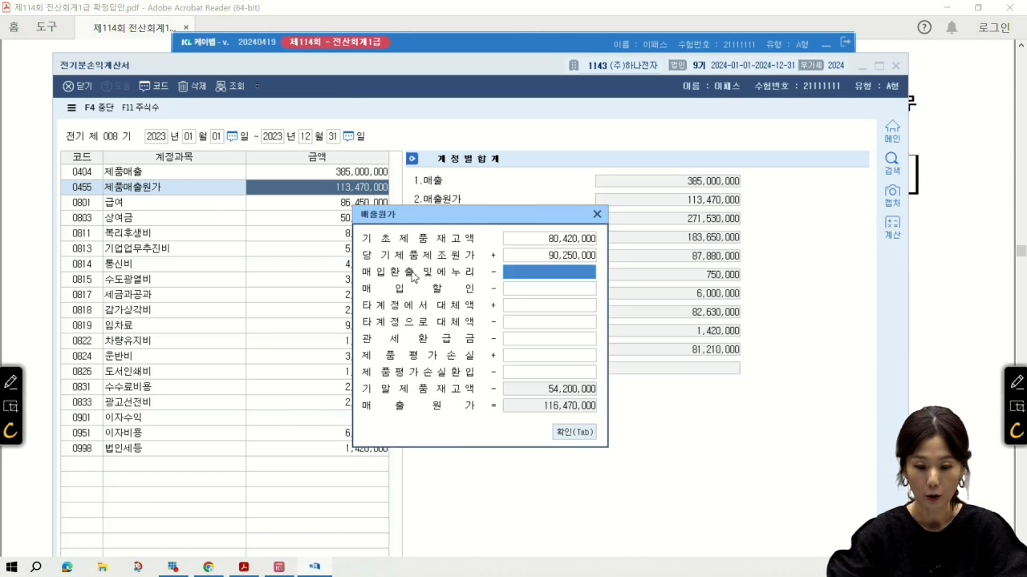
{"action": "left_click", "coordinate": [563, 433]}
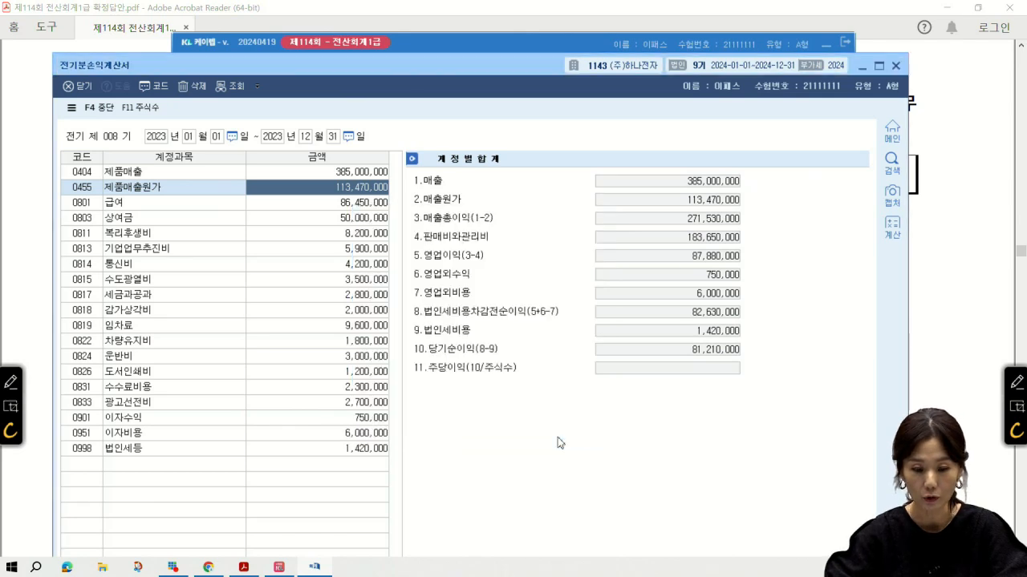
{"action": "double_click", "coordinate": [363, 194]}
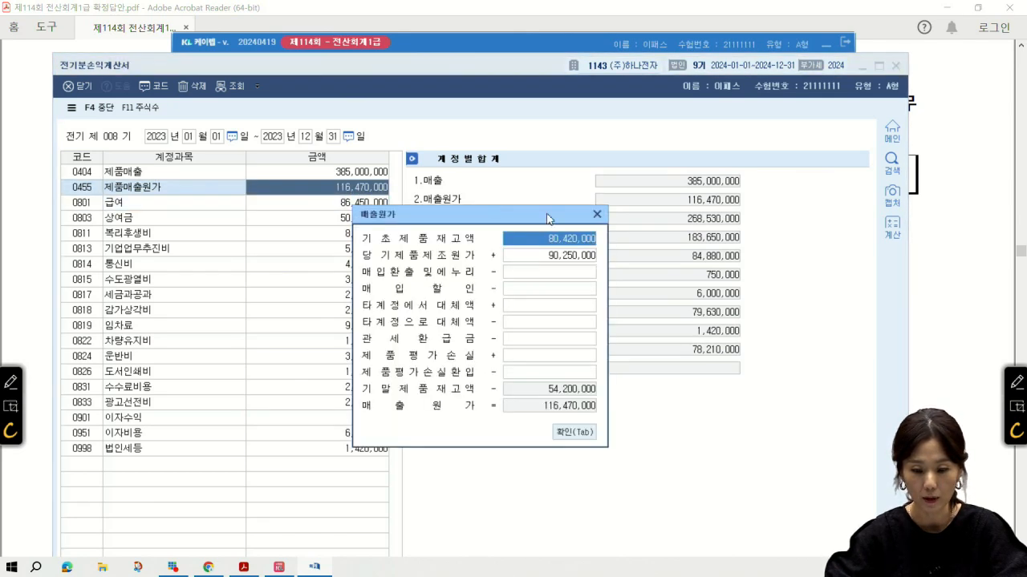
{"action": "left_click", "coordinate": [595, 213]}
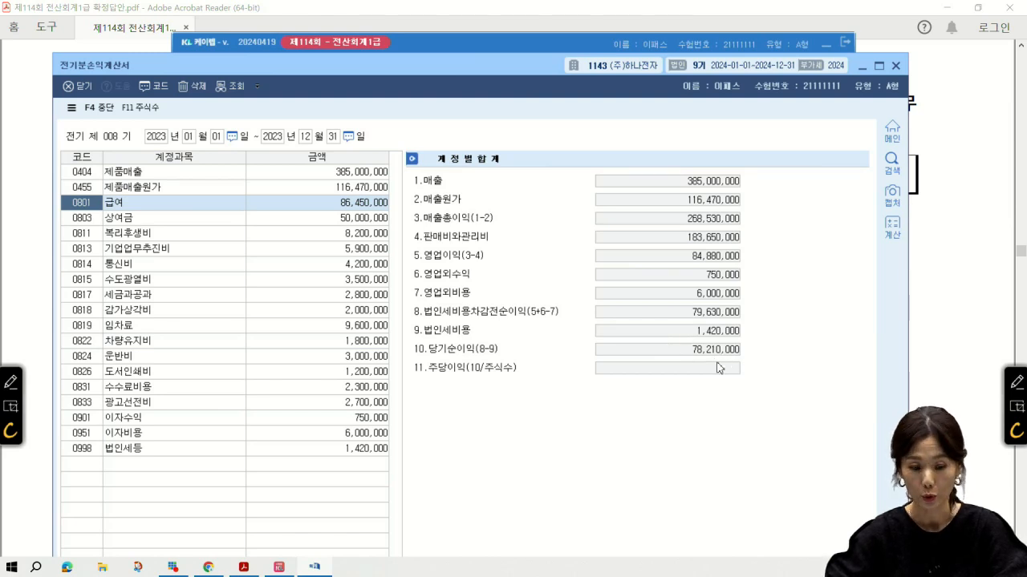
{"action": "left_click", "coordinate": [86, 89]}
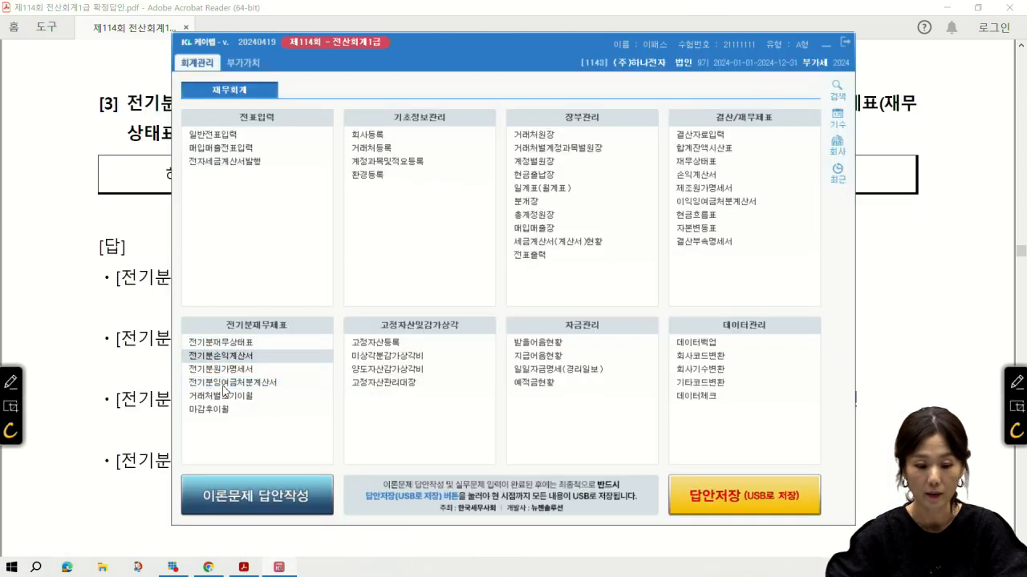
In [전기분잉여금처분계산서], load 당기순이익 from the prior-period income statement, check 미처분이익잉여금, and close the statement
{"action": "left_click", "coordinate": [224, 382]}
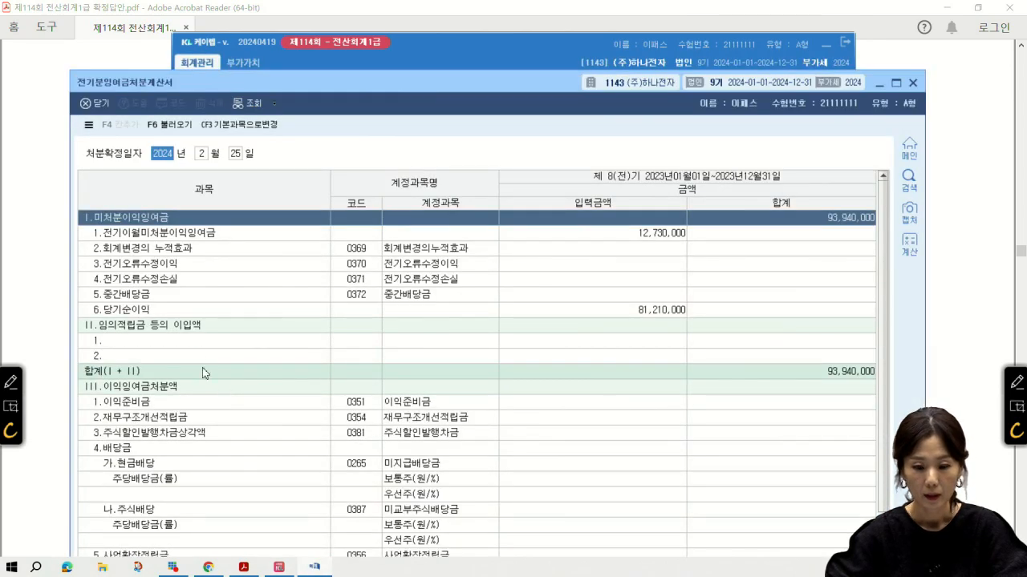
{"action": "left_click", "coordinate": [169, 124]}
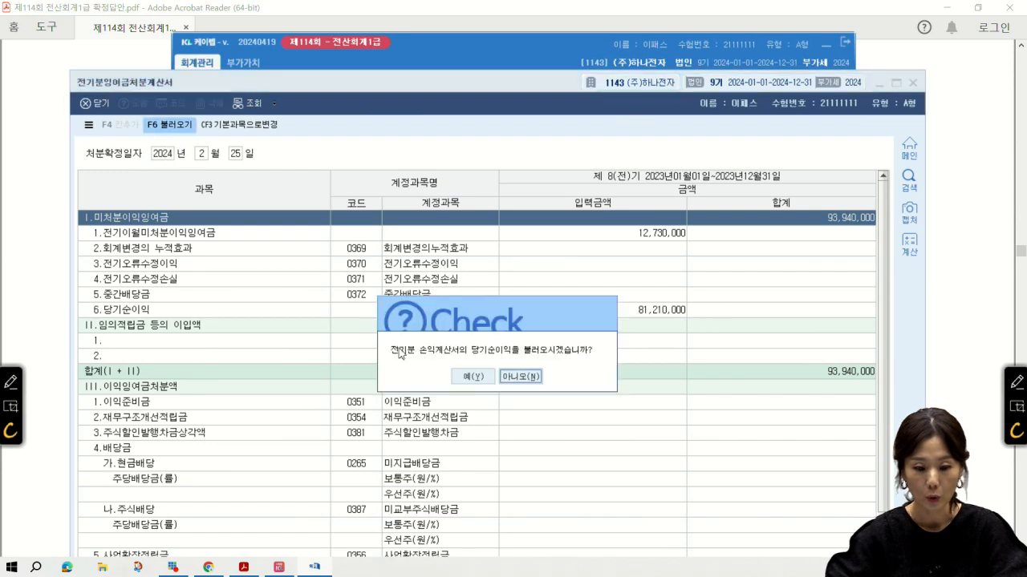
{"action": "left_click", "coordinate": [457, 377]}
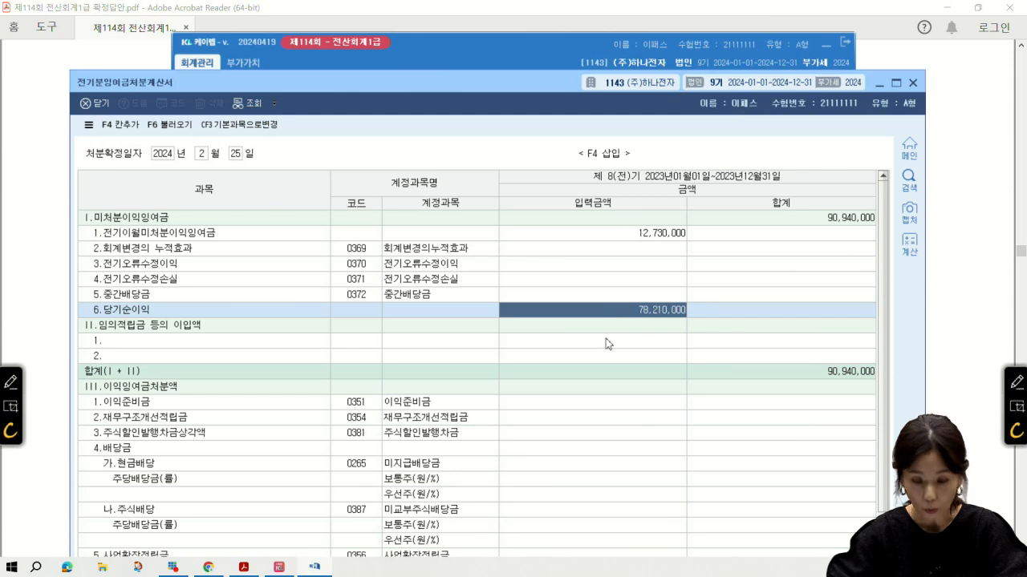
{"action": "left_click", "coordinate": [854, 221]}
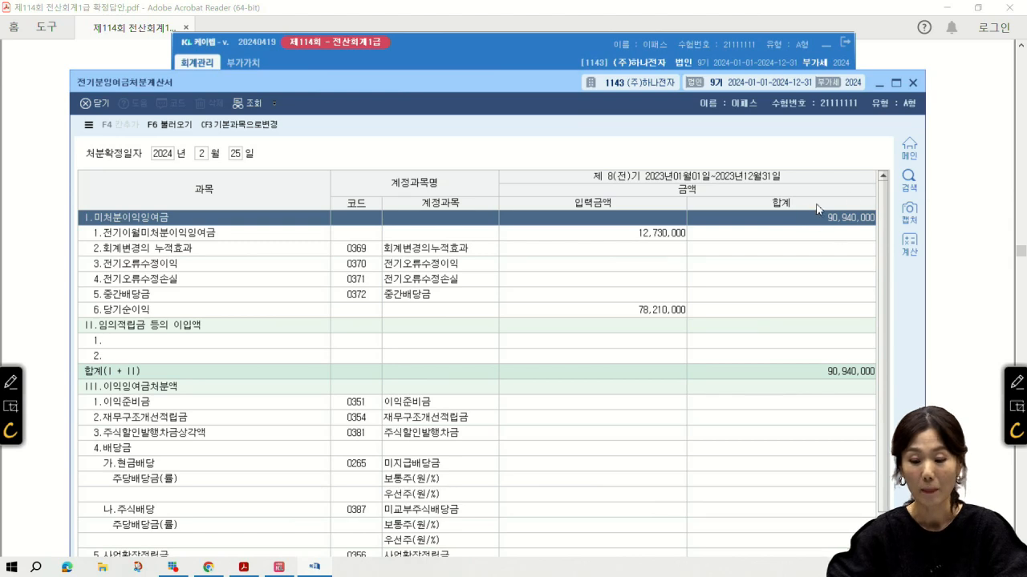
{"action": "left_click", "coordinate": [101, 107]}
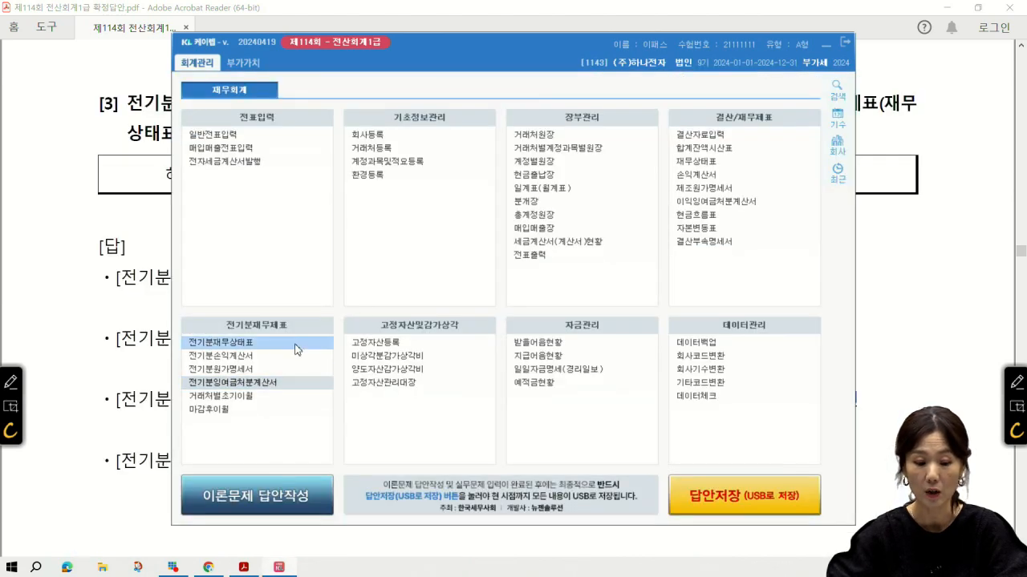
Open [전기분재무상태표] and set 0375 이월이익잉여금 to 90,940,000
{"action": "left_click", "coordinate": [259, 345]}
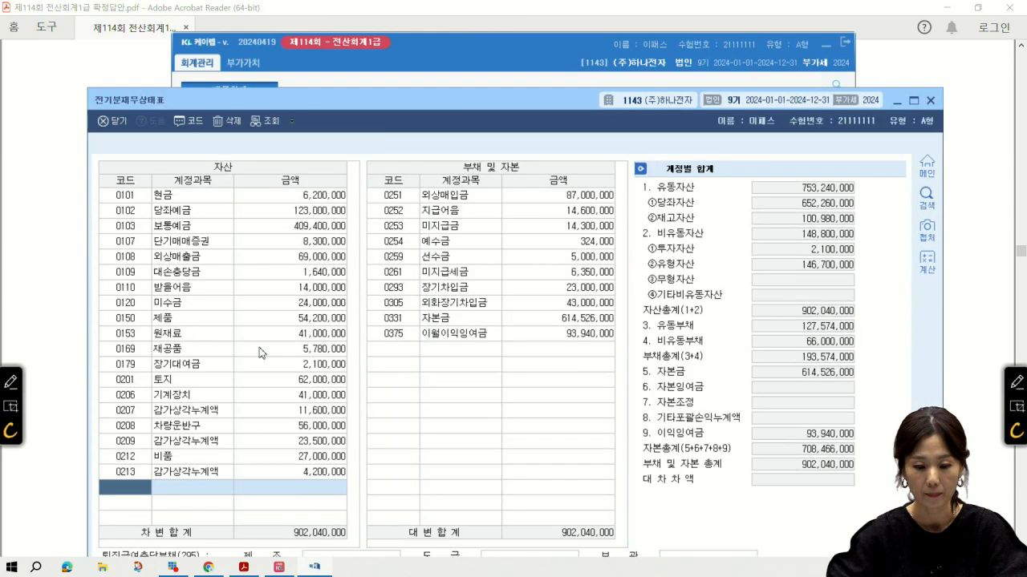
{"action": "left_click", "coordinate": [542, 339]}
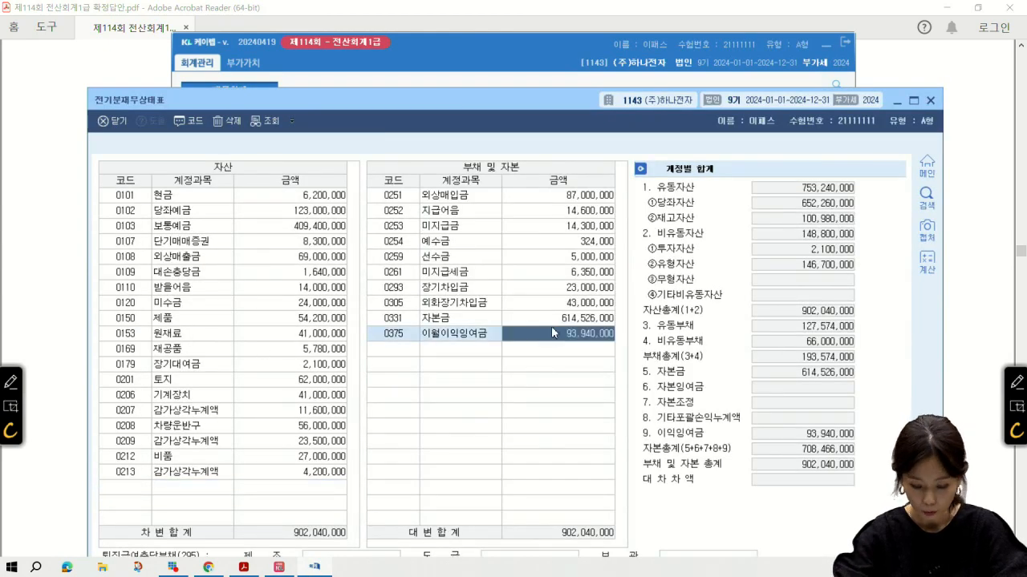
{"action": "type", "text": "90,940,00"}
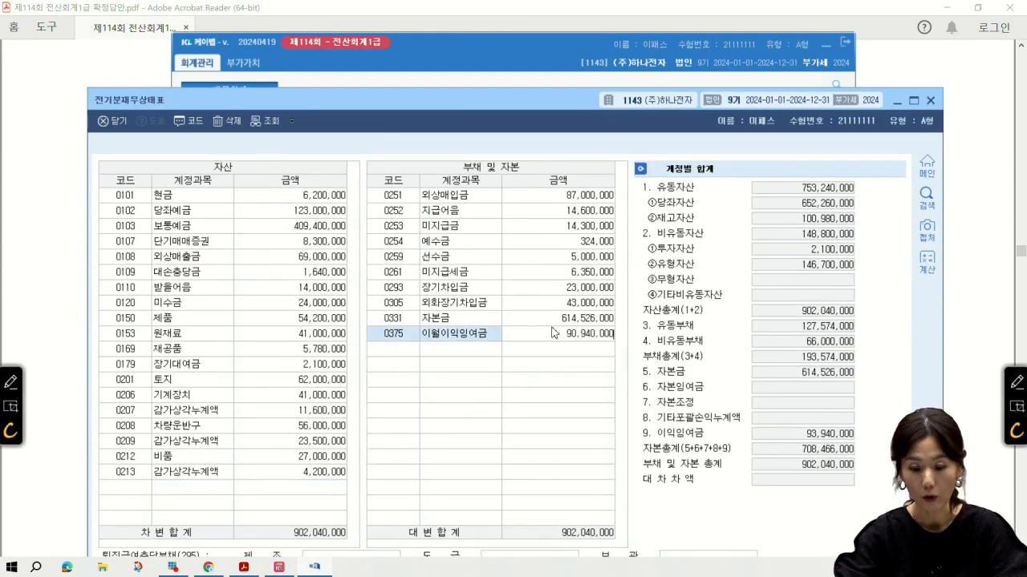
{"action": "key", "text": "Return"}
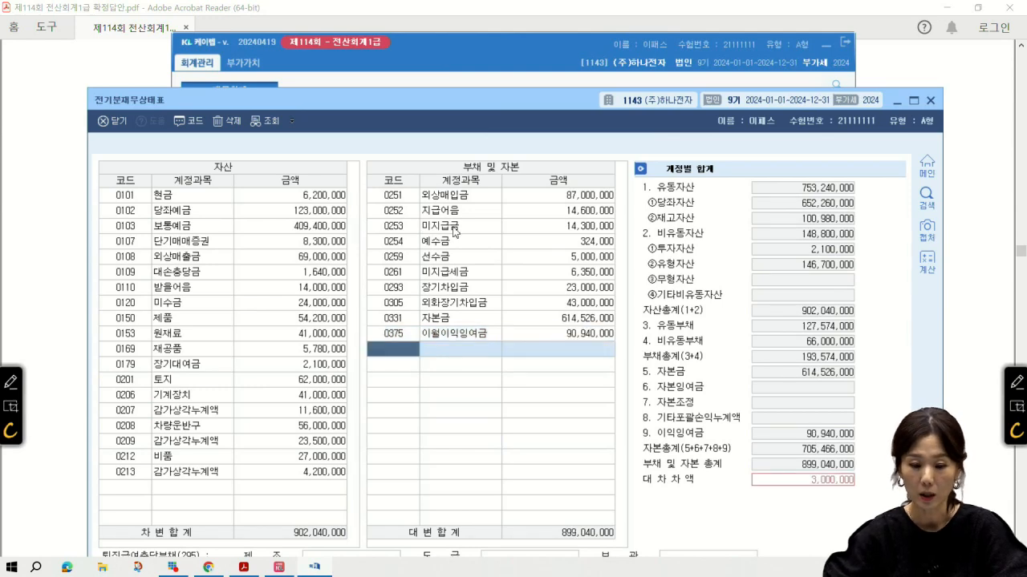
Set 0251 외상매입금 to 90,000,000 in the prior-period balance sheet
{"action": "left_click_drag", "start_coordinate": [455, 106], "coordinate": [453, 47]}
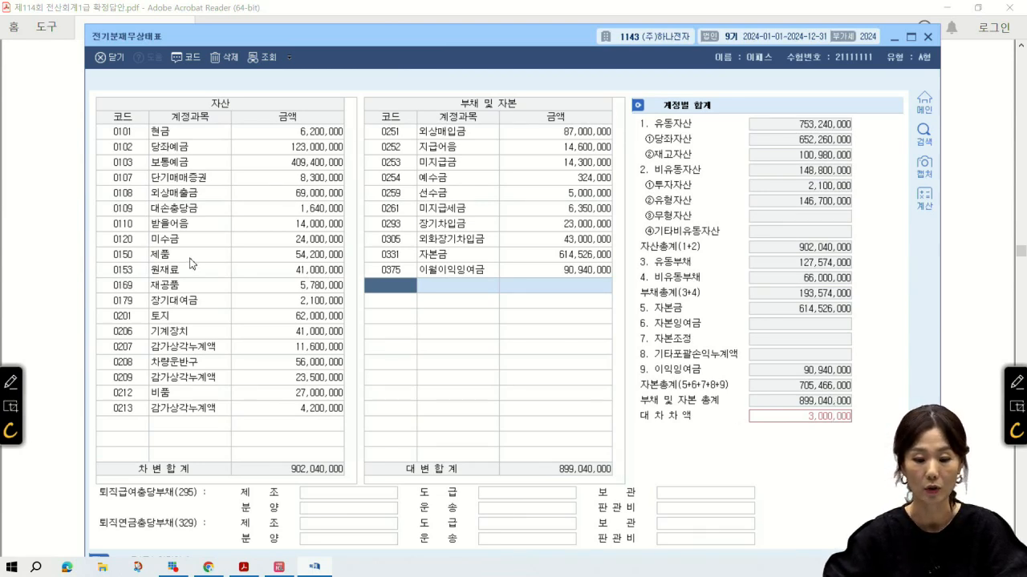
{"action": "left_click", "coordinate": [569, 132]}
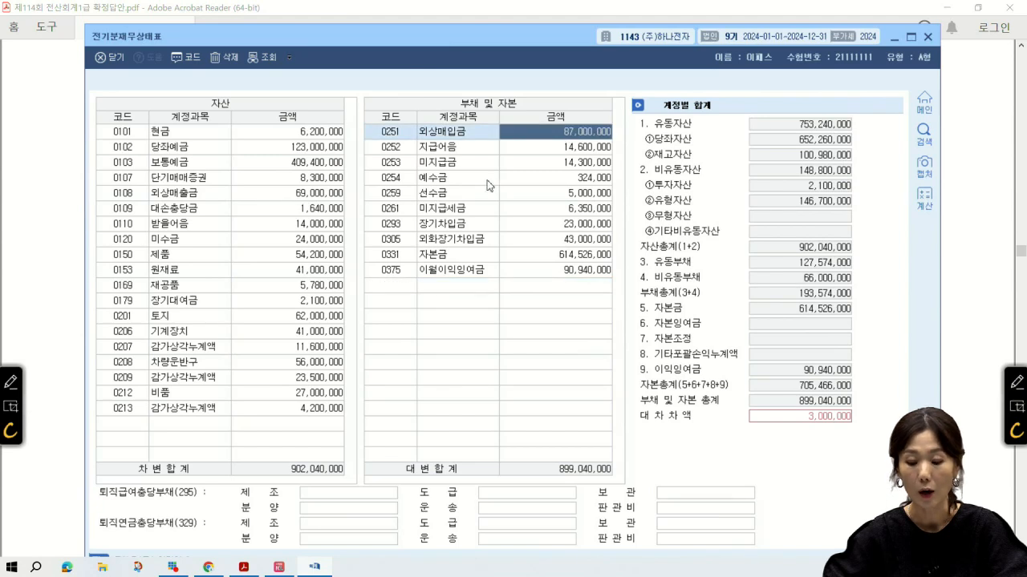
{"action": "type", "text": "90000000"}
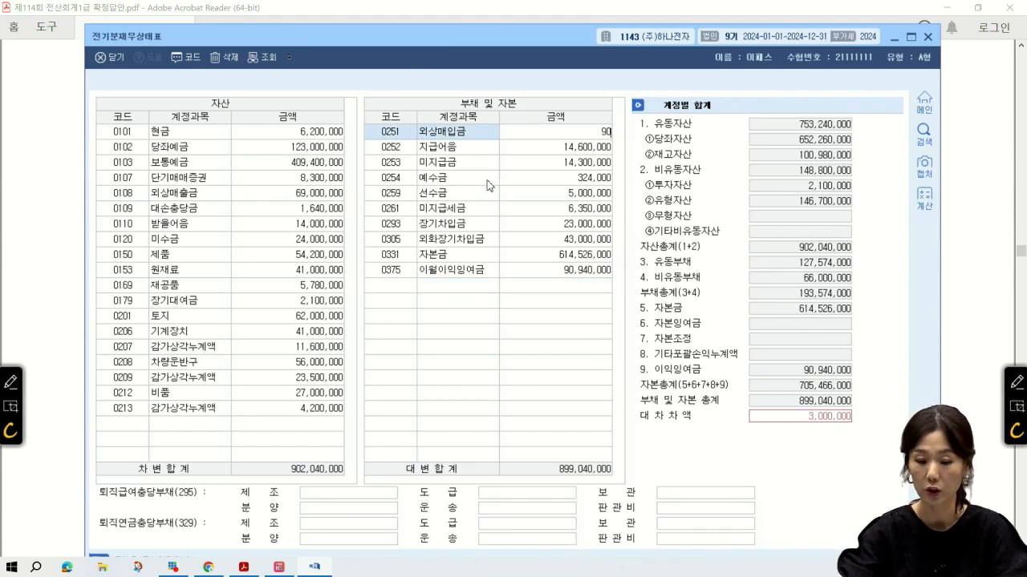
{"action": "key", "text": "Return"}
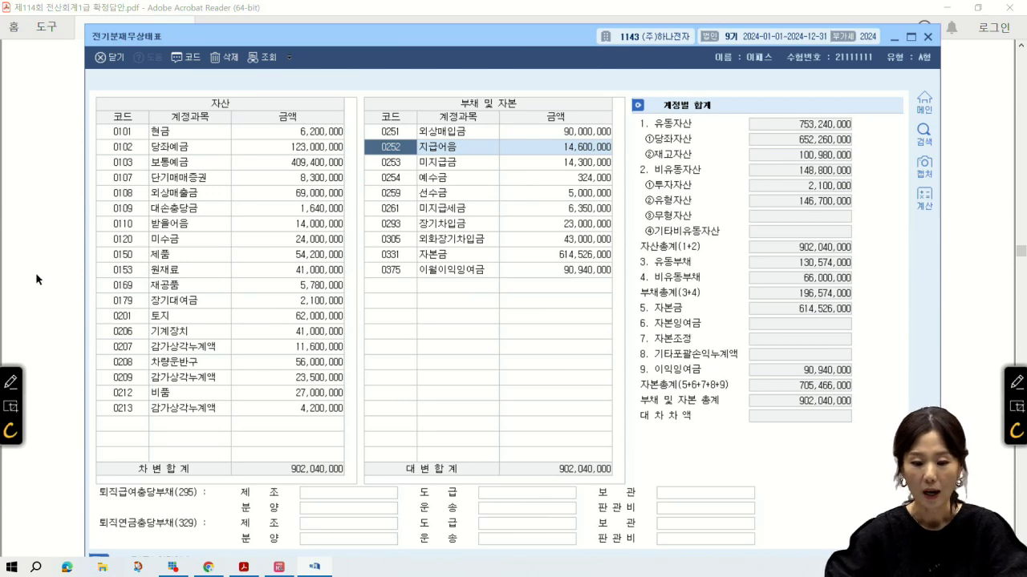
Check item [3]'s answer and the start of 문제2 in the Acrobat Reader exam PDF, and close KcLep's [전기분재무상태표]
{"action": "key", "text": "alt+Tab"}
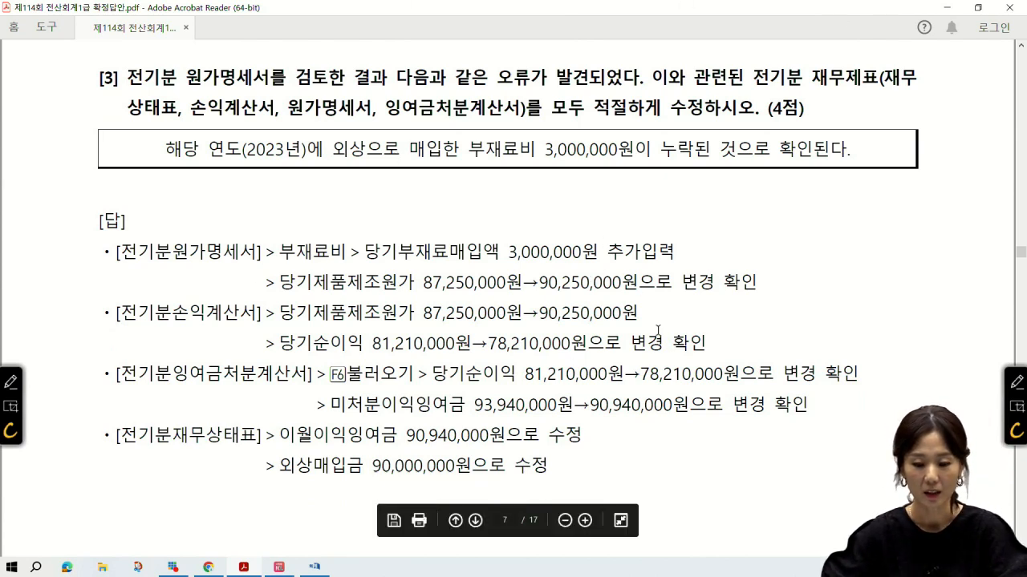
{"action": "scroll", "coordinate": [511, 239], "scroll_direction": "down", "scroll_amount": 3}
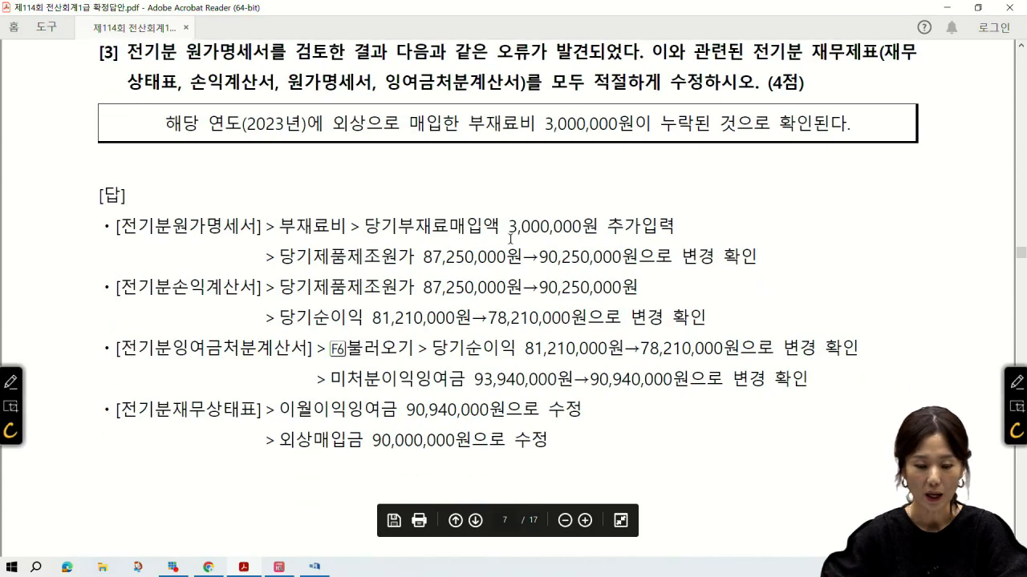
{"action": "scroll", "coordinate": [510, 238], "scroll_direction": "down", "scroll_amount": 3}
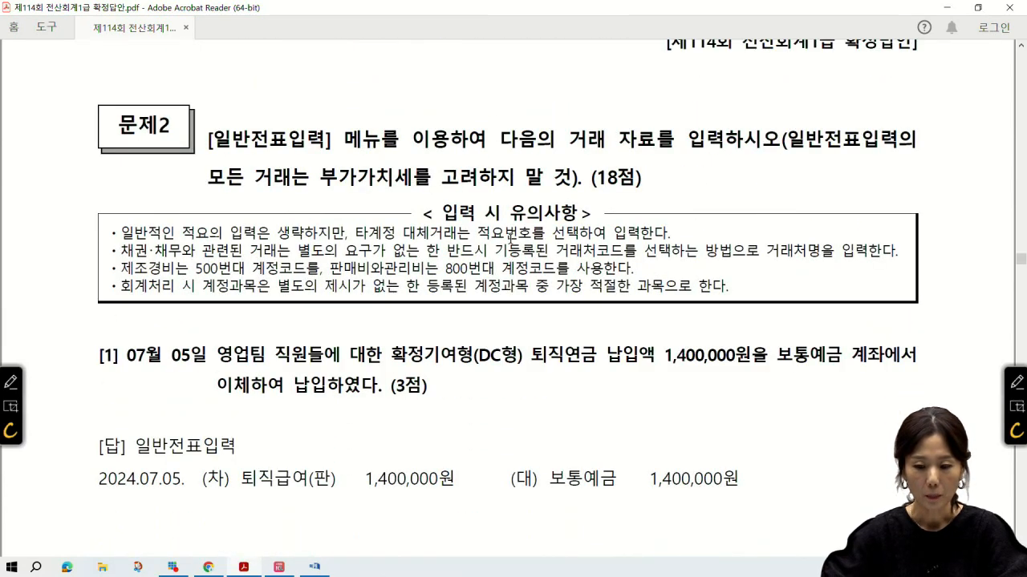
{"action": "left_click", "coordinate": [315, 567]}
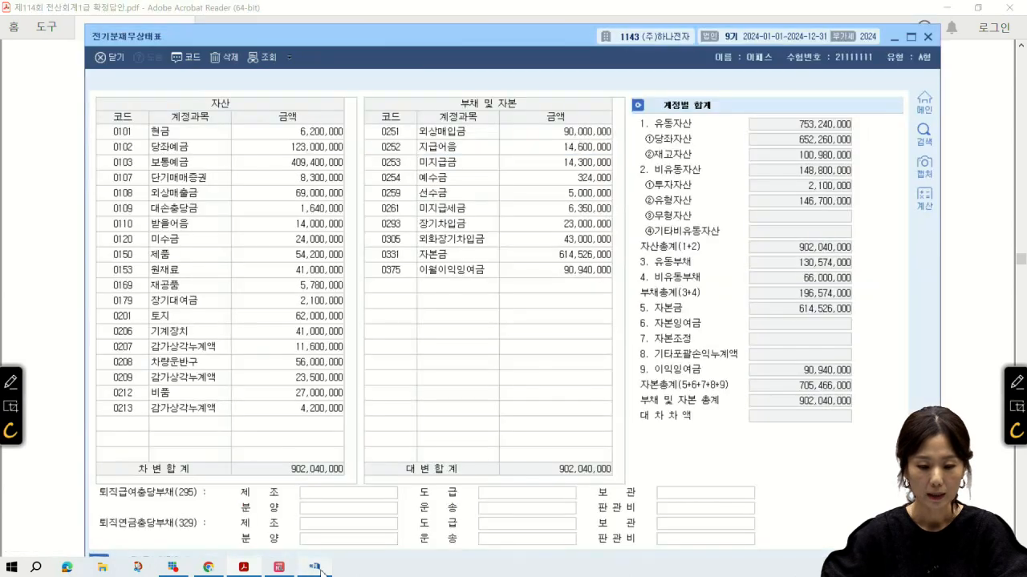
{"action": "left_click", "coordinate": [104, 58]}
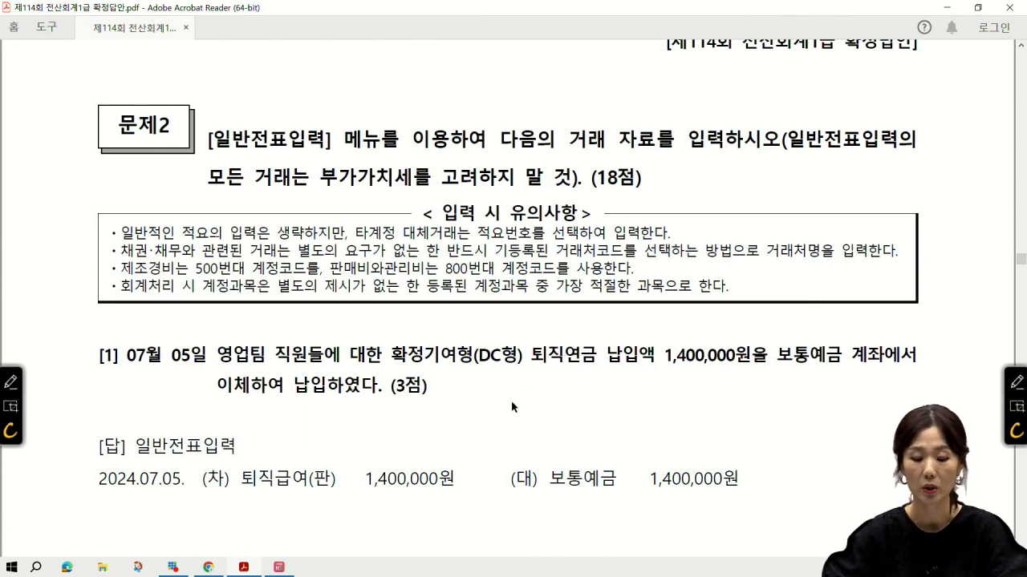
In KcLep's [일반전표입력], enter a July 5, 2024 debit line for account 0806 퇴직급여 of 1,400,000
{"action": "left_click", "coordinate": [289, 568]}
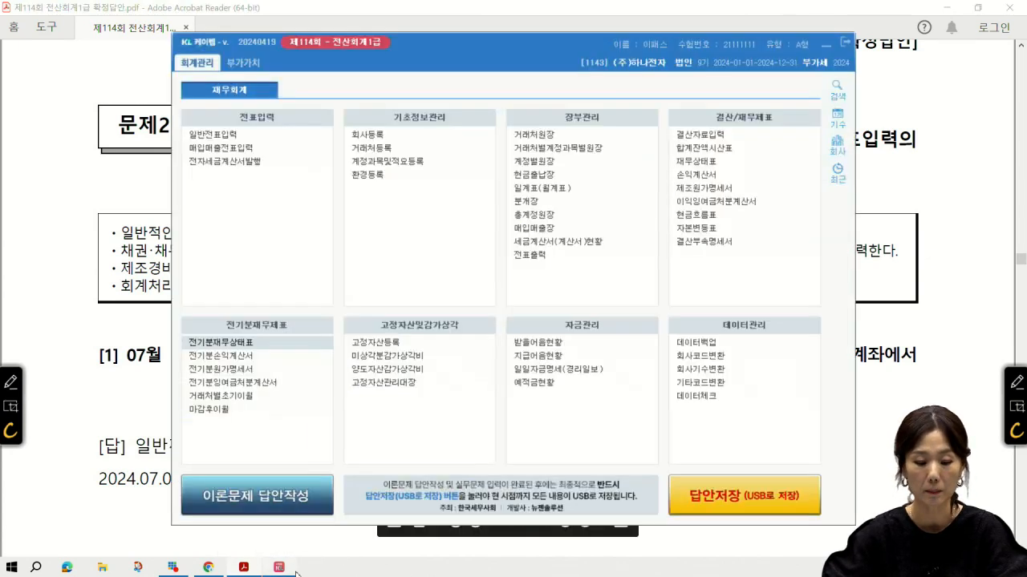
{"action": "left_click", "coordinate": [239, 135]}
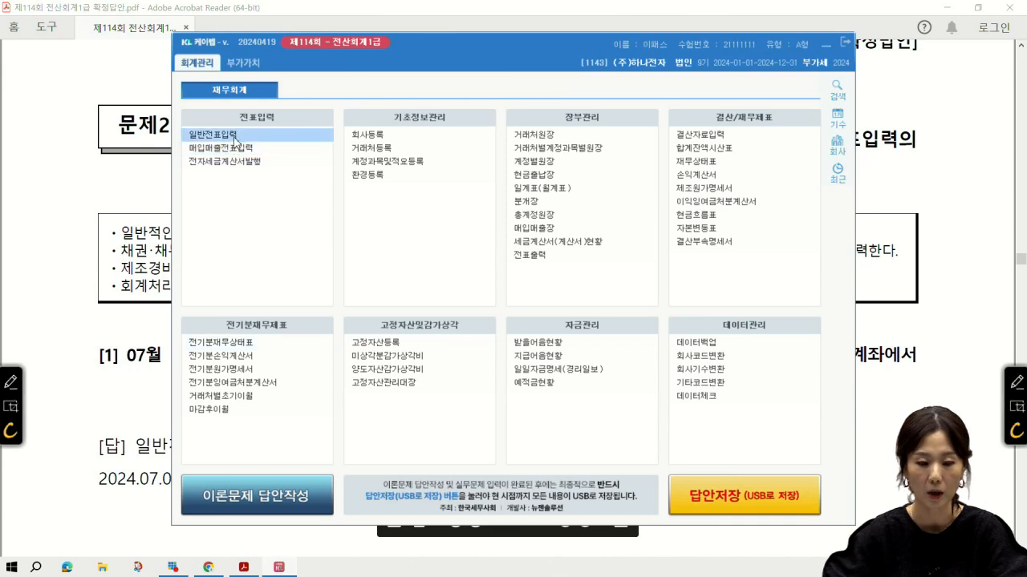
{"action": "type", "text": "5"}
{"action": "key", "text": "Return"}
{"action": "type", "text": "3"}
{"action": "key", "text": "Return"}
{"action": "type", "text": "퇴직"}
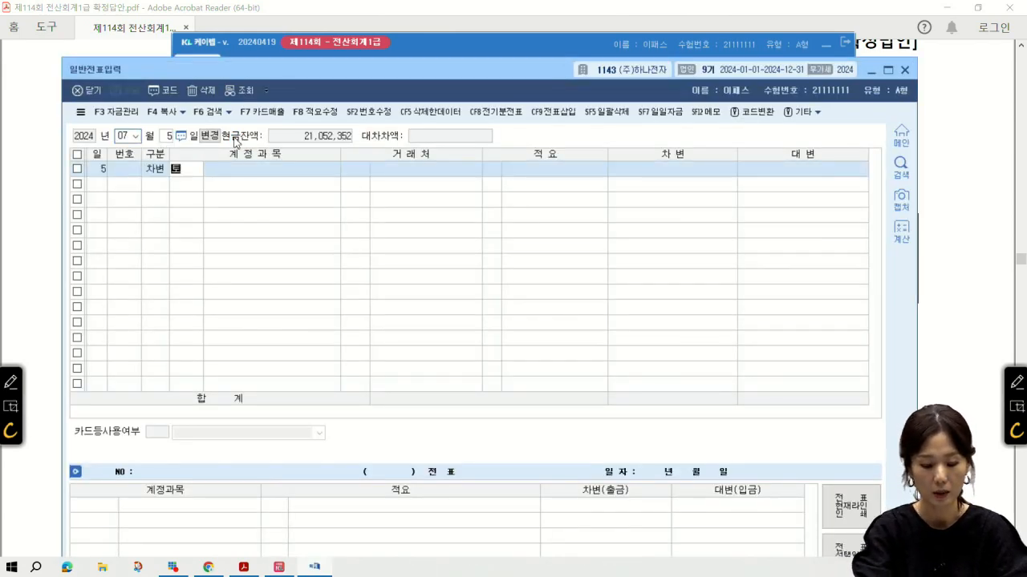
{"action": "key", "text": "Return"}
{"action": "key", "text": "Down"}
{"action": "key", "text": "Down"}
{"action": "key", "text": "Down"}
{"action": "key", "text": "Down"}
{"action": "key", "text": "Down"}
{"action": "key", "text": "Down"}
{"action": "key", "text": "Down"}
{"action": "key", "text": "Down"}
{"action": "key", "text": "Down"}
{"action": "key", "text": "Down"}
{"action": "key", "text": "Down"}
{"action": "key", "text": "Down"}
{"action": "key", "text": "Down"}
{"action": "key", "text": "Down"}
{"action": "key", "text": "Down"}
{"action": "key", "text": "Down"}
{"action": "key", "text": "Down"}
{"action": "key", "text": "Down"}
{"action": "key", "text": "Down"}
{"action": "key", "text": "Down"}
{"action": "key", "text": "Down"}
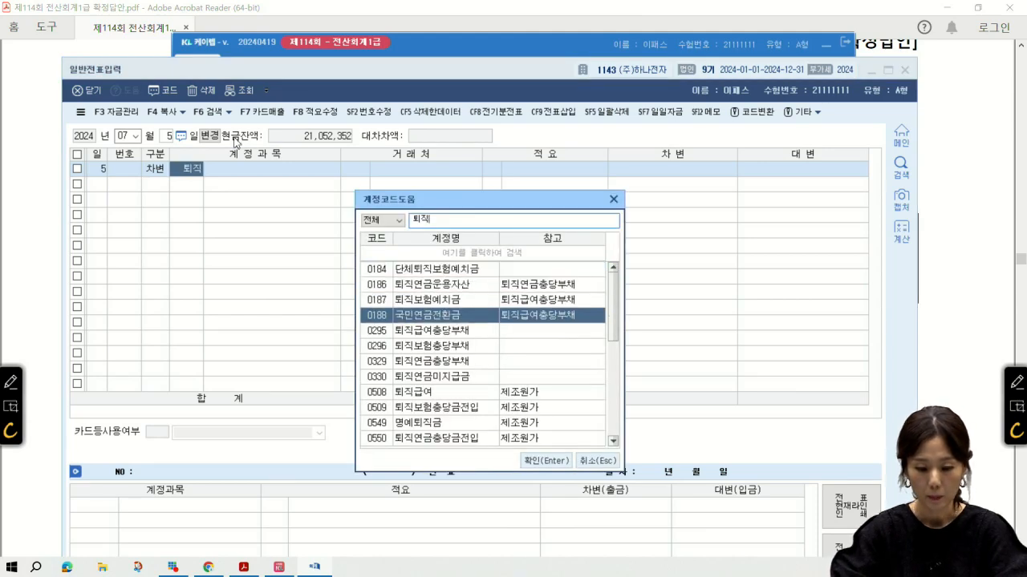
{"action": "key", "text": "Up"}
{"action": "key", "text": "Down"}
{"action": "key", "text": "Return"}
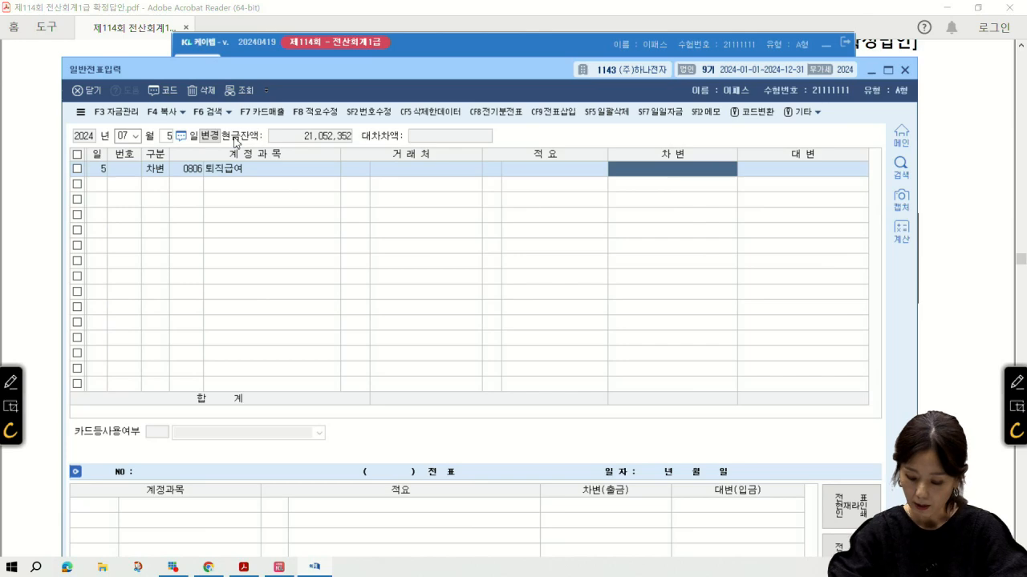
{"action": "type", "text": "1400000"}
{"action": "key", "text": "Return"}
Add the matching July 5 credit line for account 0103 보통예금 of 1,400,000
{"action": "type", "text": "4"}
{"action": "key", "text": "Return"}
{"action": "type", "text": "103"}
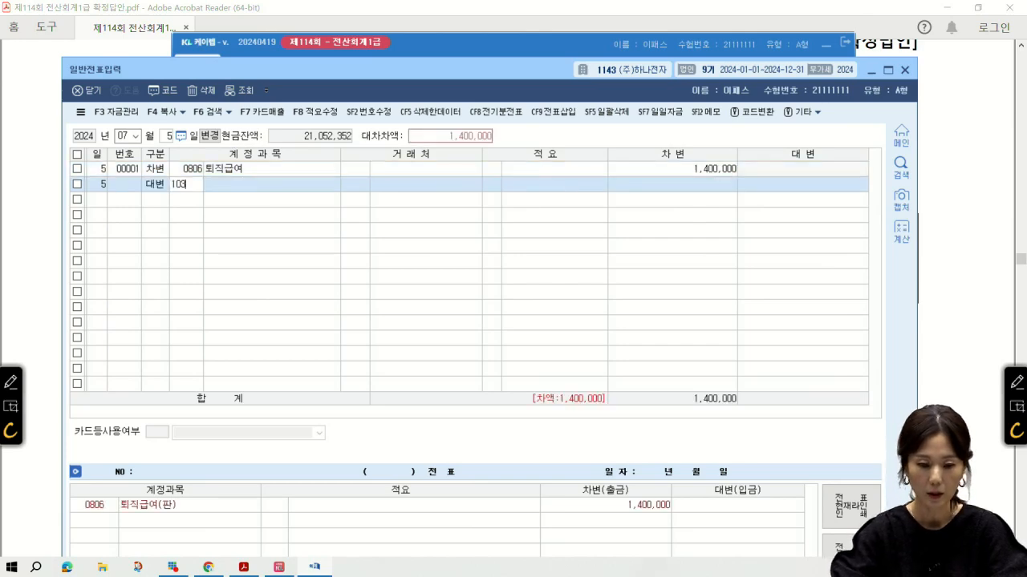
{"action": "key", "text": "Return"}
{"action": "key", "text": "Return"}
{"action": "key", "text": "Return"}
{"action": "key", "text": "Return"}
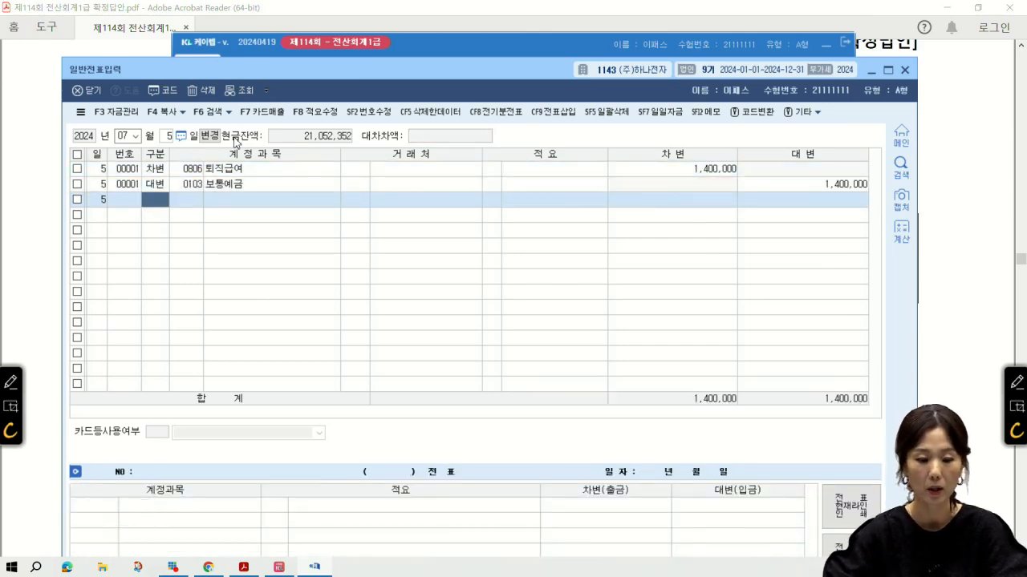
Switch back to the Acrobat Reader exam PDF and read 문제2 item [2], the July 25 ㈜고운상사 transaction, with its answer
{"action": "left_click", "coordinate": [42, 186]}
{"action": "scroll", "coordinate": [259, 320], "scroll_direction": "down", "scroll_amount": 5}
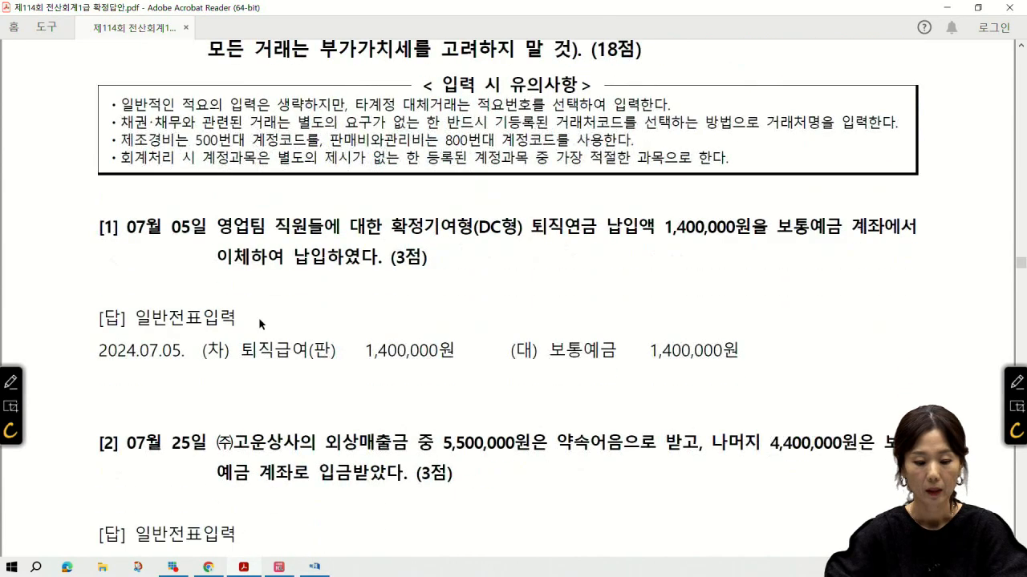
{"action": "scroll", "coordinate": [258, 324], "scroll_direction": "down", "scroll_amount": 3}
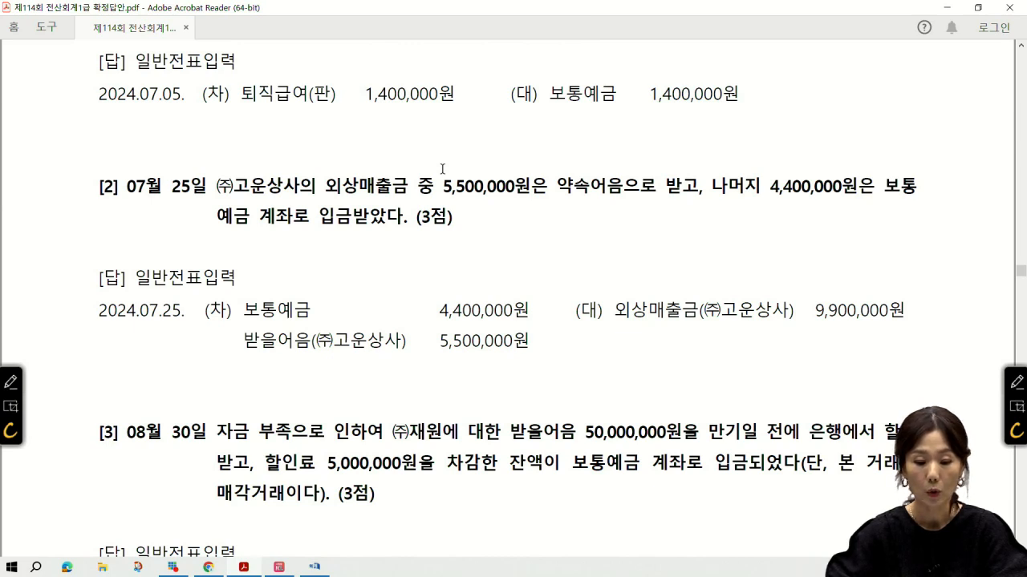
Switch to KcLep's [일반전표입력], set the date to July 25, 2024, and start a debit line for account 0110 받을어음
{"action": "left_click", "coordinate": [314, 567]}
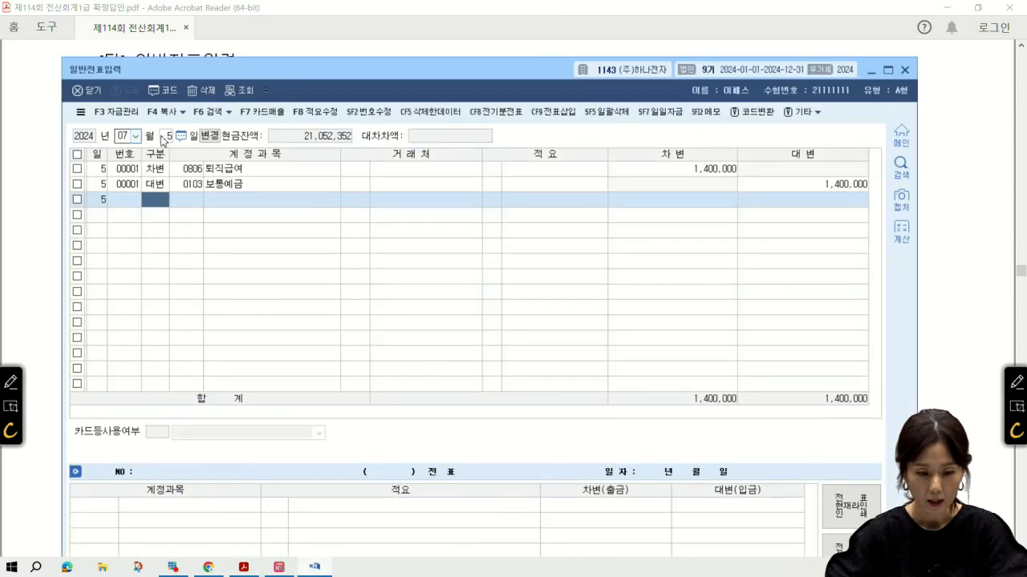
{"action": "left_click", "coordinate": [165, 139]}
{"action": "type", "text": "25"}
{"action": "key", "text": "Return"}
{"action": "type", "text": "3"}
{"action": "key", "text": "Return"}
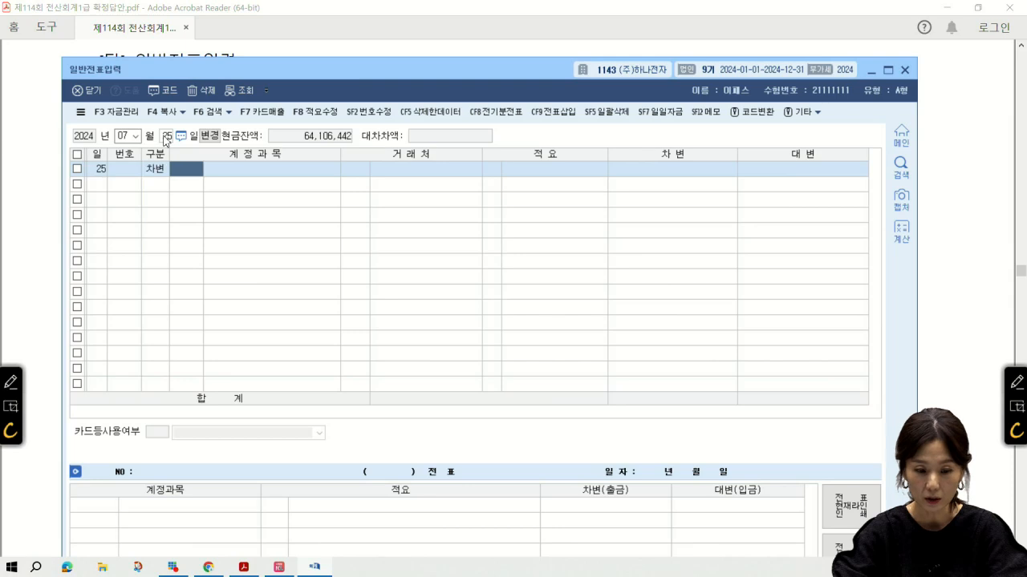
{"action": "type", "text": "110"}
{"action": "key", "text": "Return"}
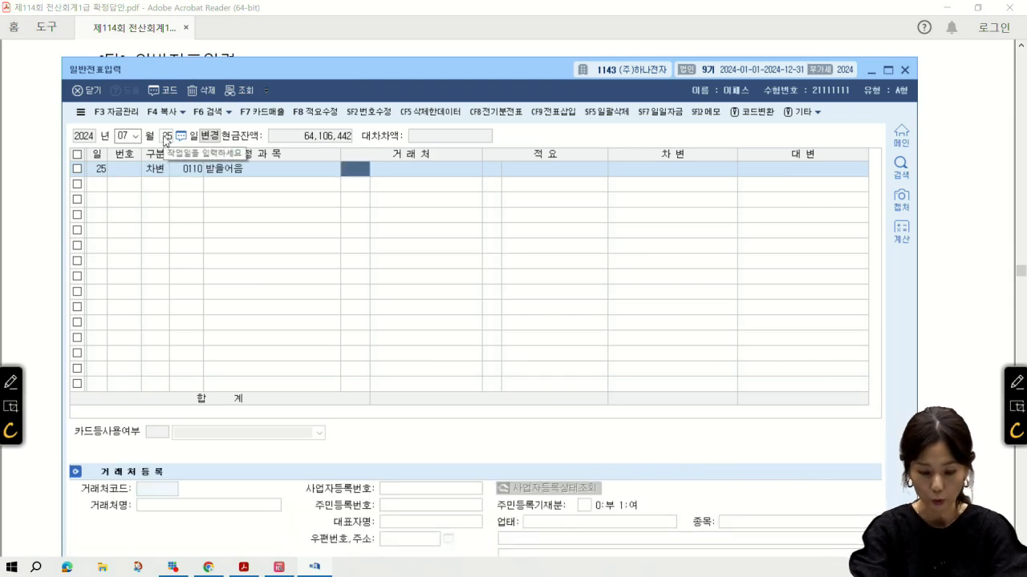
Assign customer 00101 (주)고운상사 to the 받을어음 line and enter a debit amount of 5,500,000
{"action": "type", "text": "고무"}
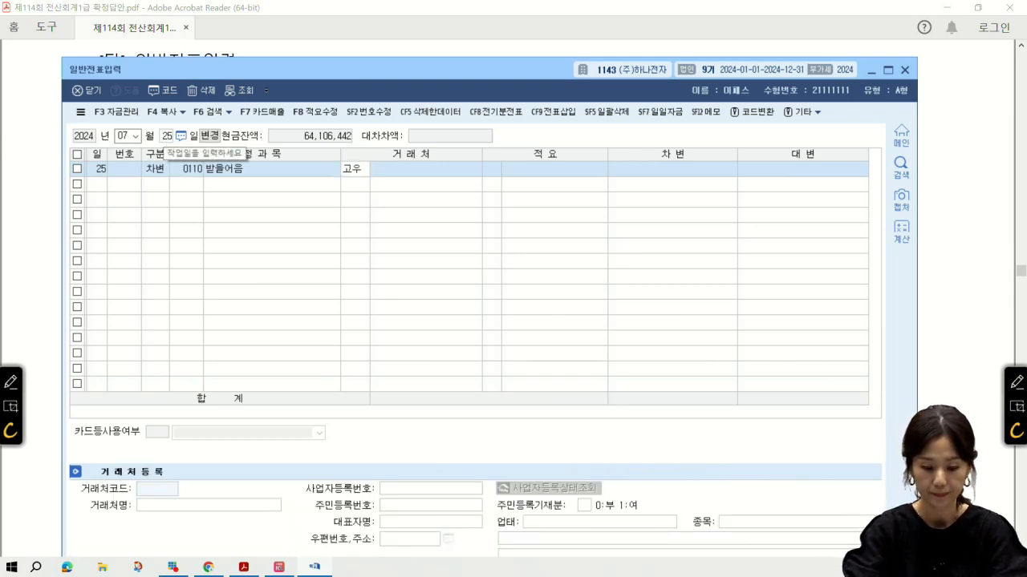
{"action": "key", "text": "Return"}
{"action": "key", "text": "Return"}
{"action": "key", "text": "Return"}
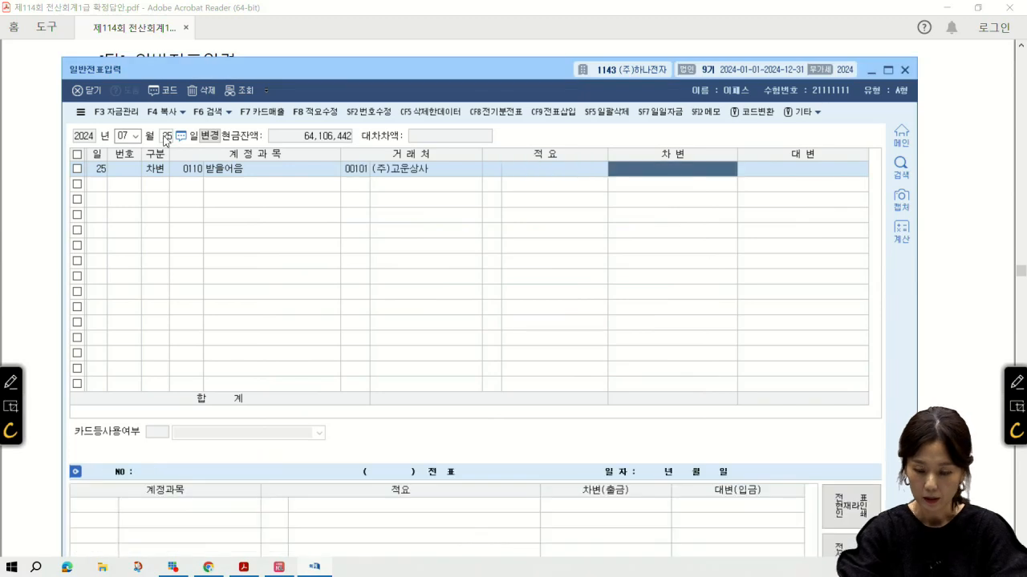
{"action": "type", "text": "5500000"}
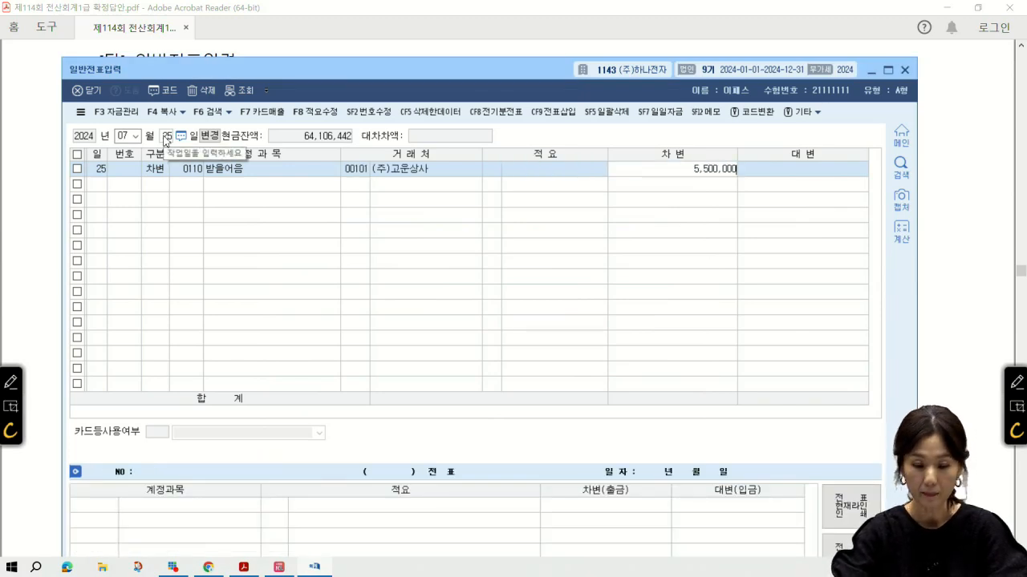
{"action": "key", "text": "Return"}
Add a July 25 debit line for account 0103 보통예금 of 4,400,000
{"action": "type", "text": "3"}
{"action": "key", "text": "Return"}
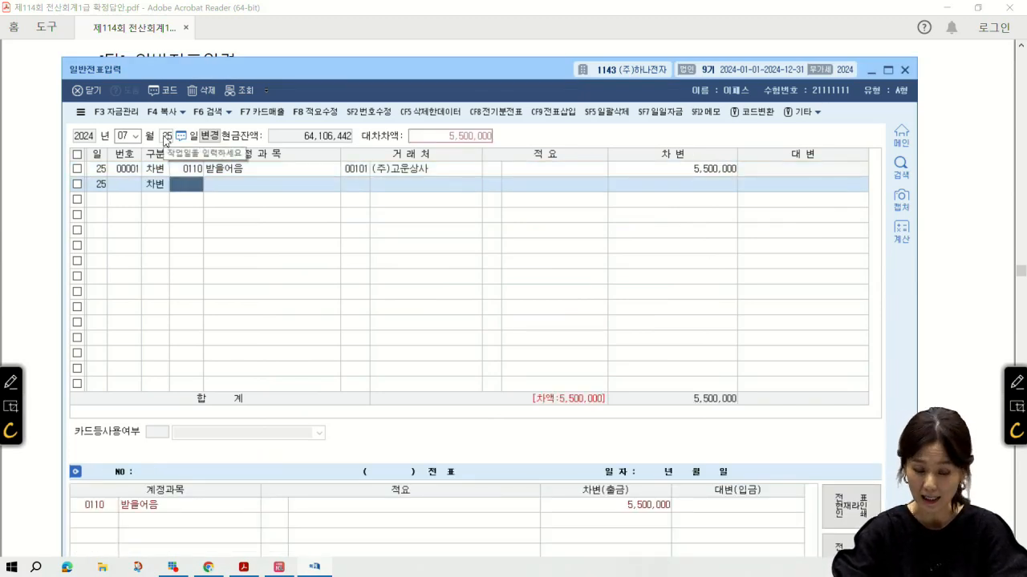
{"action": "type", "text": "103"}
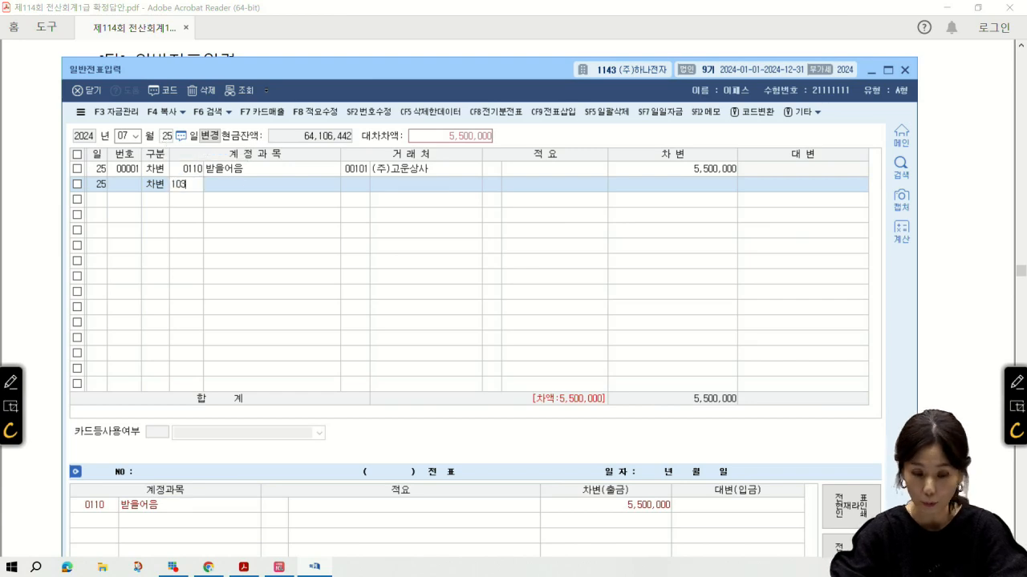
{"action": "key", "text": "Return"}
{"action": "key", "text": "Return"}
{"action": "key", "text": "Return"}
{"action": "key", "text": "Return"}
{"action": "type", "text": "4400000"}
{"action": "key", "text": "Return"}
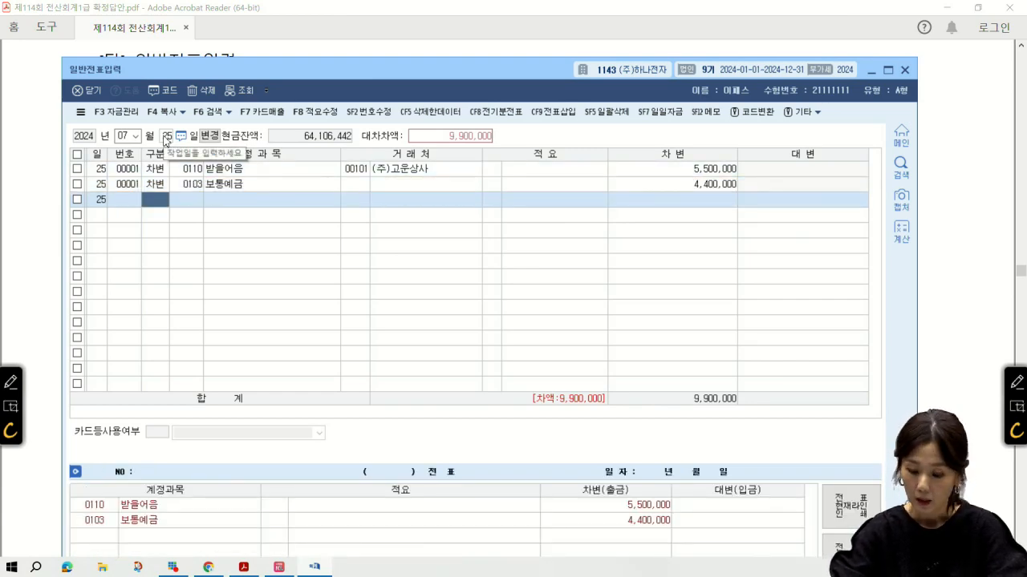
Add the July 25 credit line for account 0108 외상매출금, customer 00101 (주)고운상사, of 9,900,000, and close [일반전표입력]
{"action": "type", "text": "4"}
{"action": "type", "text": "108"}
{"action": "key", "text": "Return"}
{"action": "type", "text": "101"}
{"action": "key", "text": "Return"}
{"action": "key", "text": "Return"}
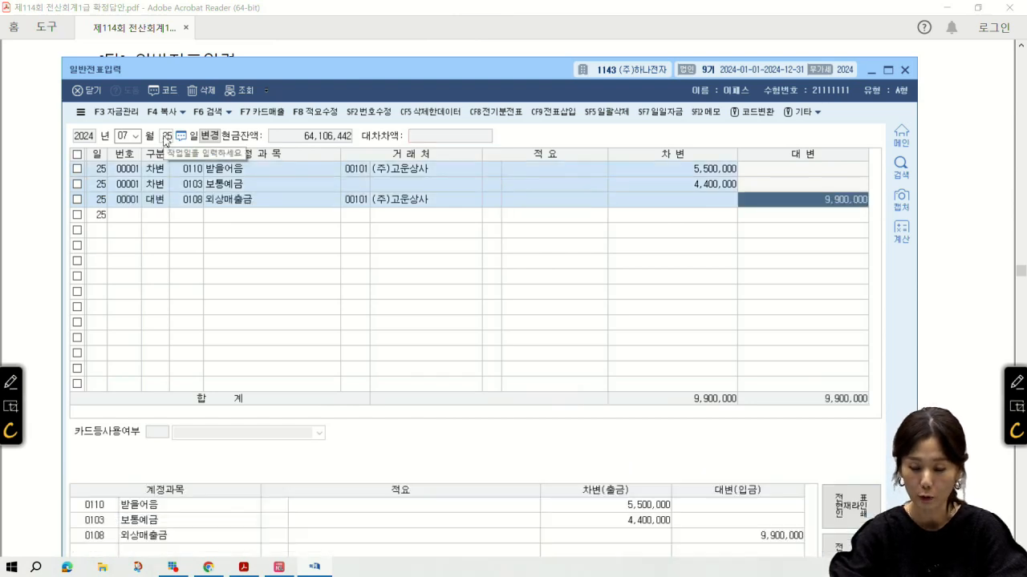
{"action": "key", "text": "Return"}
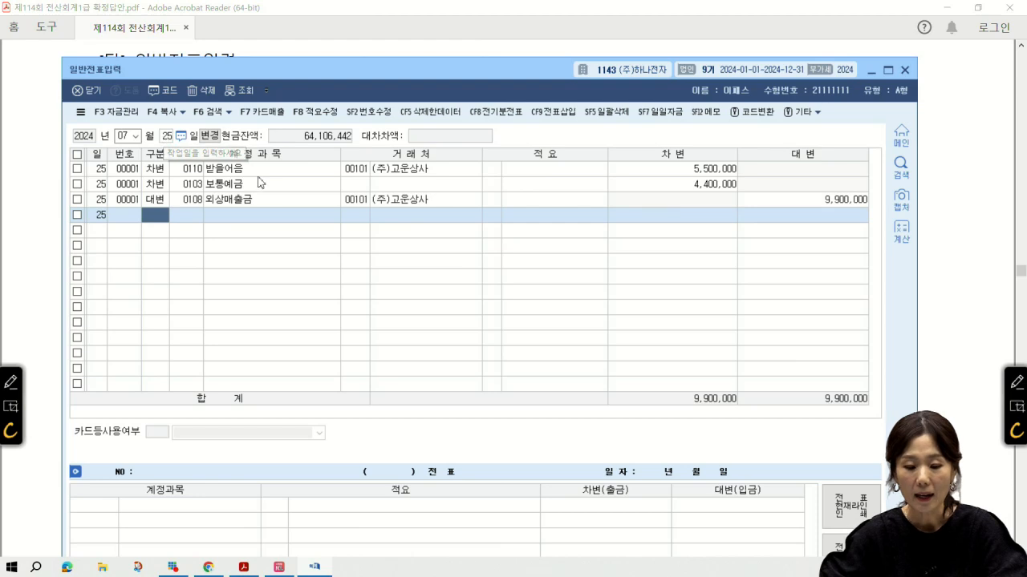
{"action": "left_click", "coordinate": [249, 201]}
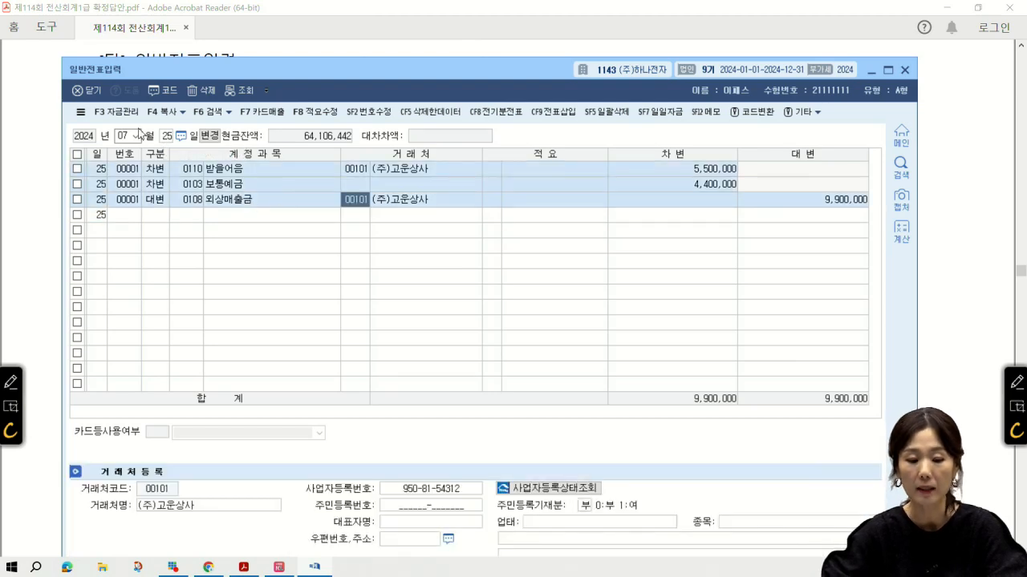
{"action": "left_click", "coordinate": [81, 93]}
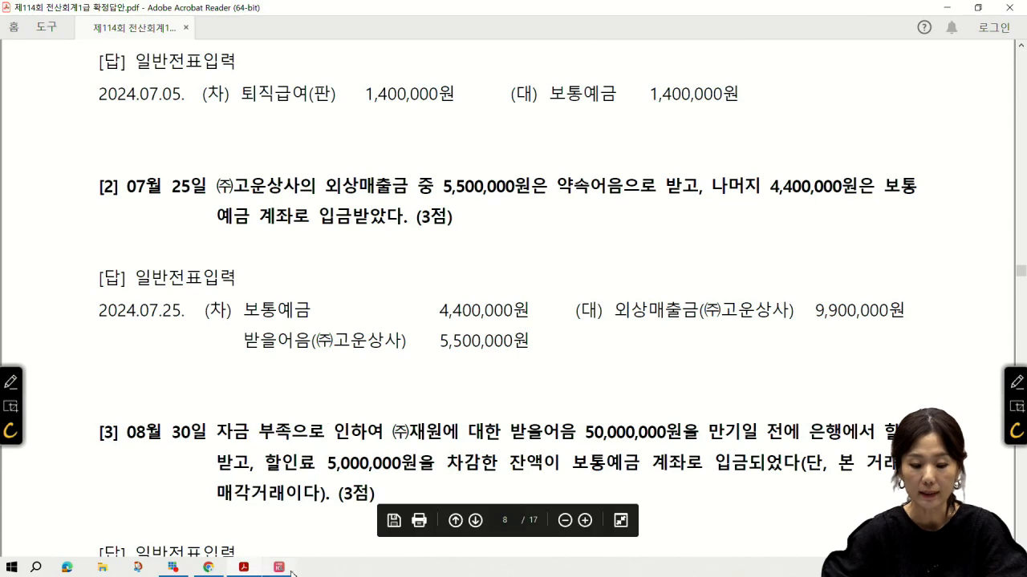
Query KcLep's [거래처원장] for account 0108 외상매출금 from January 1 to December 31, 2024, across all customers
{"action": "left_click", "coordinate": [290, 572]}
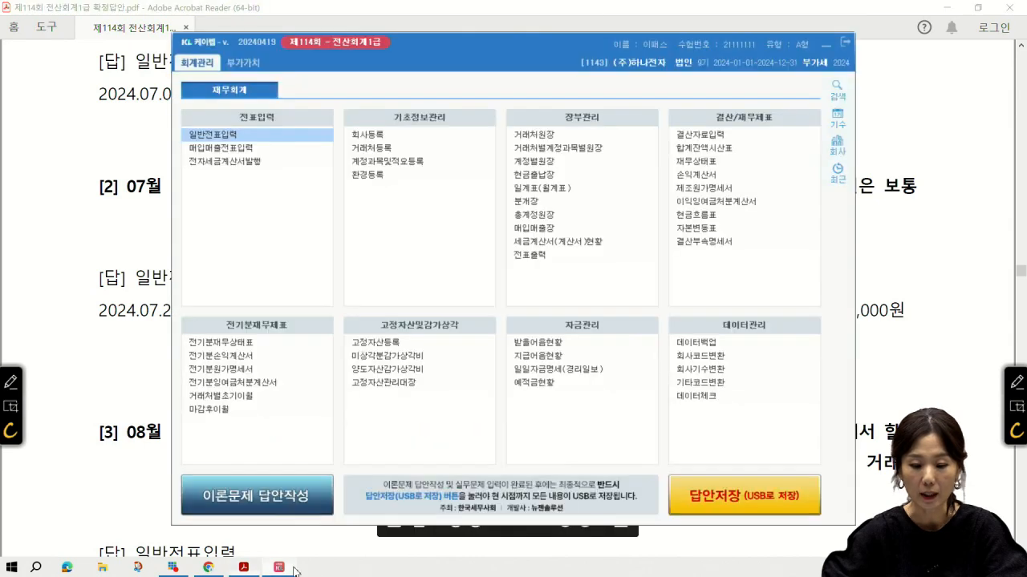
{"action": "left_click", "coordinate": [519, 137]}
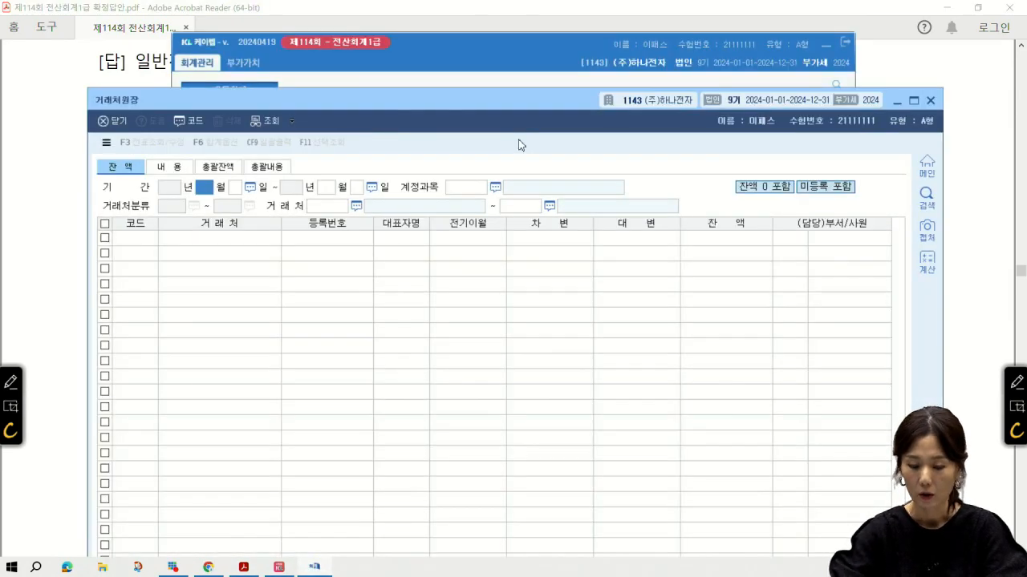
{"action": "type", "text": "1"}
{"action": "key", "text": "Return"}
{"action": "type", "text": "12"}
{"action": "key", "text": "Return"}
{"action": "type", "text": "31"}
{"action": "key", "text": "Return"}
{"action": "type", "text": "108"}
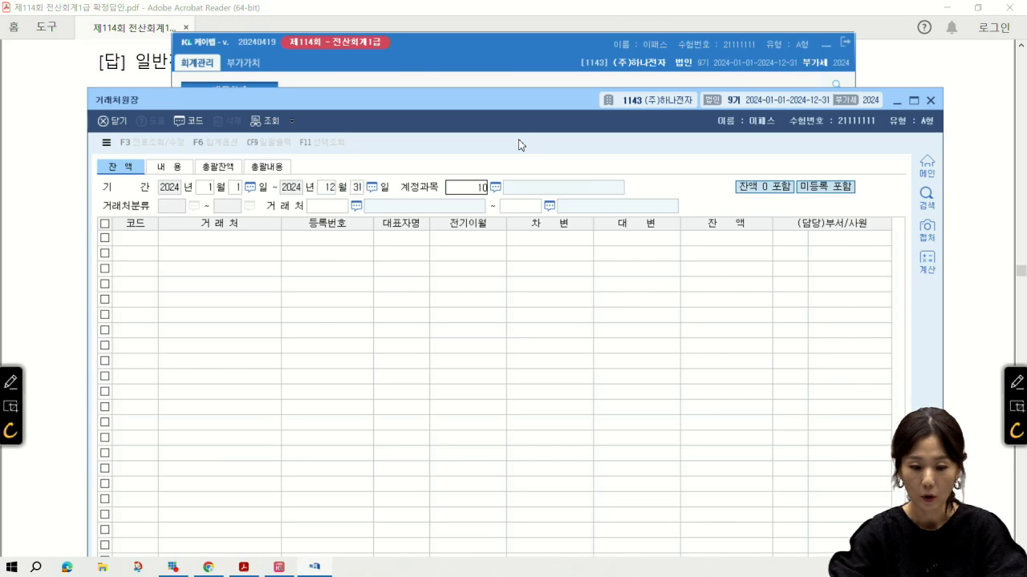
{"action": "key", "text": "Return"}
{"action": "key", "text": "Return"}
{"action": "key", "text": "Return"}
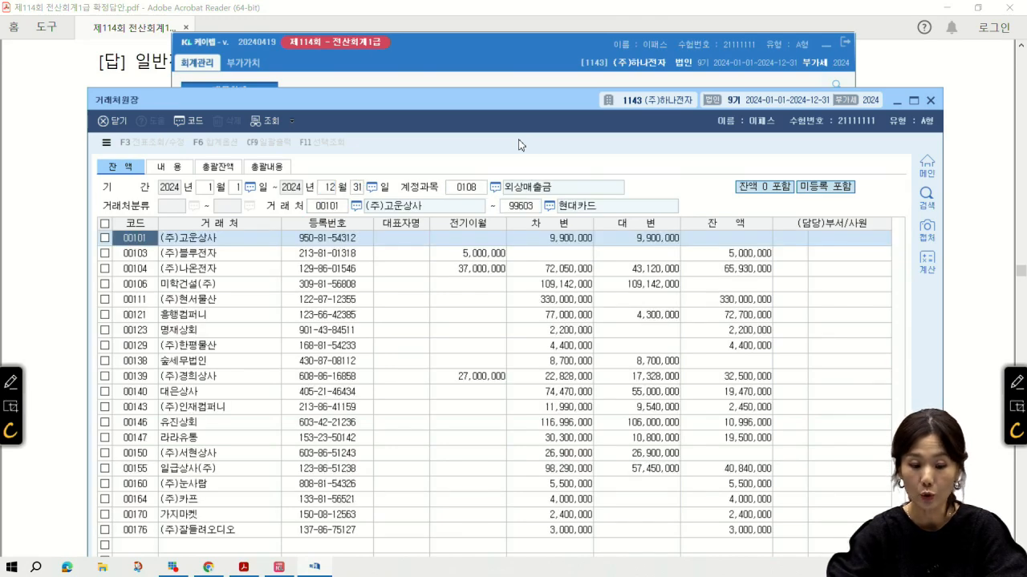
Examine (주)고운상사's ledger details and the voucher lines behind its April 1 상품매출 entry
{"action": "double_click", "coordinate": [634, 235]}
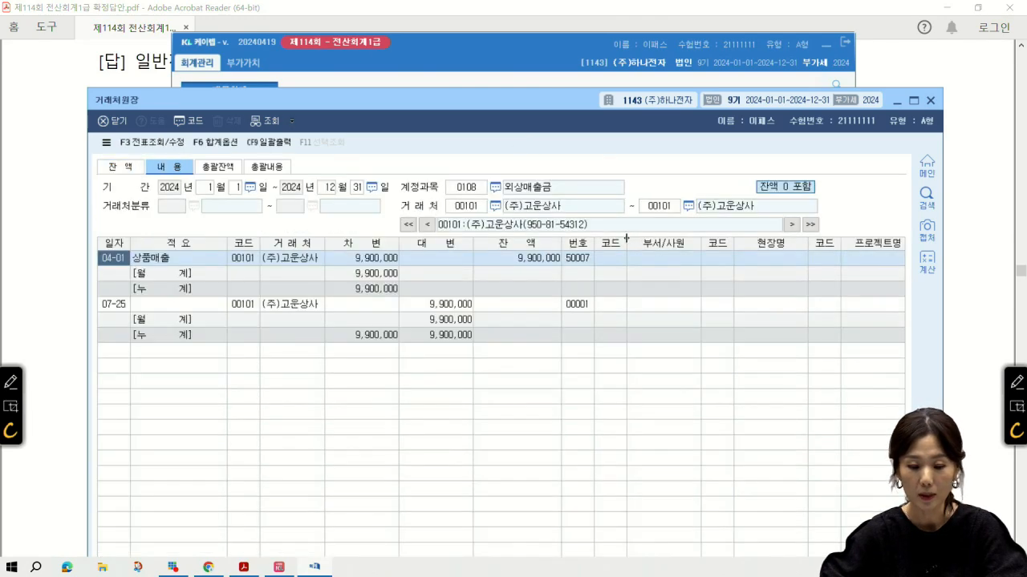
{"action": "left_click", "coordinate": [389, 277]}
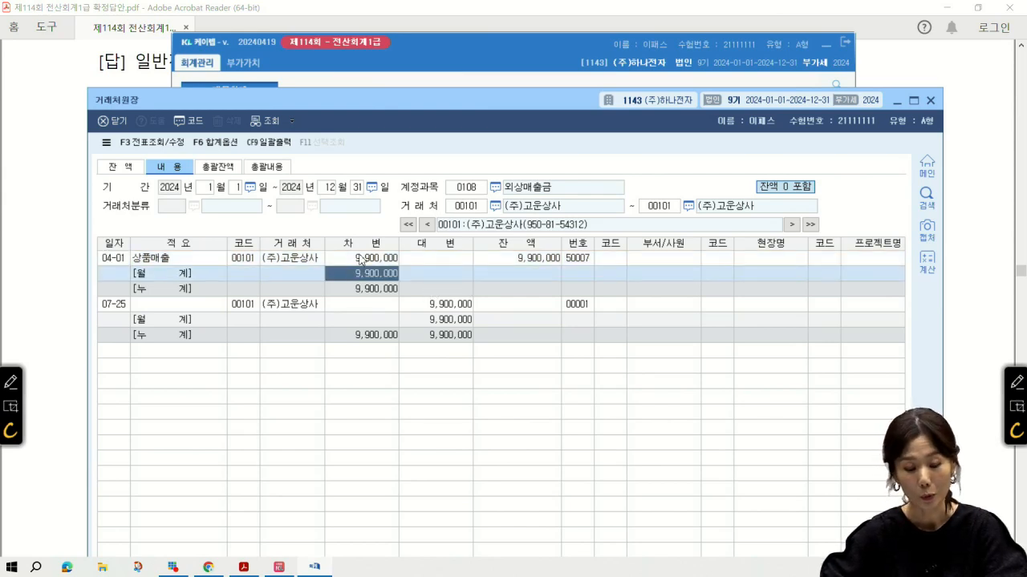
{"action": "left_click", "coordinate": [451, 309]}
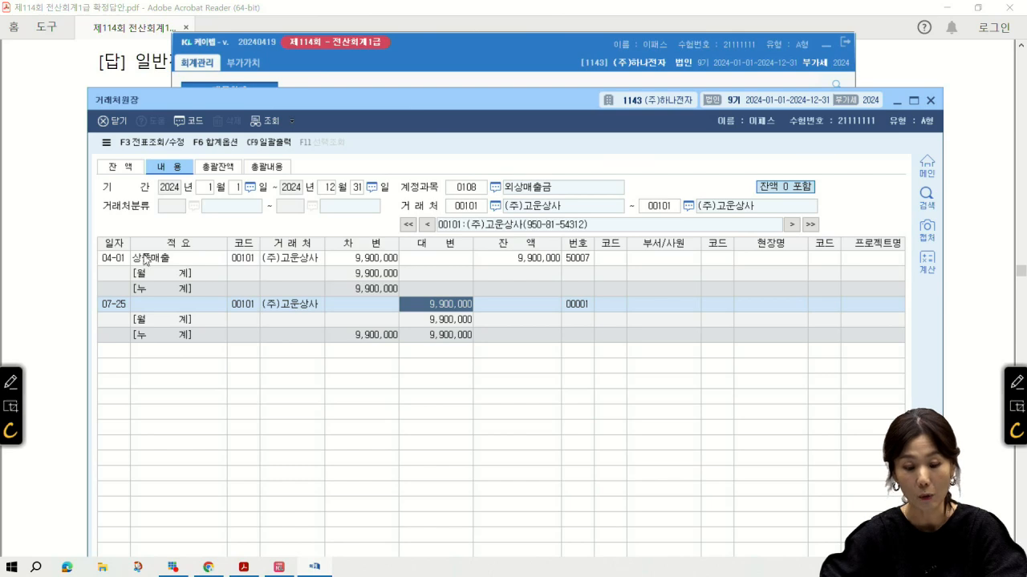
{"action": "double_click", "coordinate": [515, 262]}
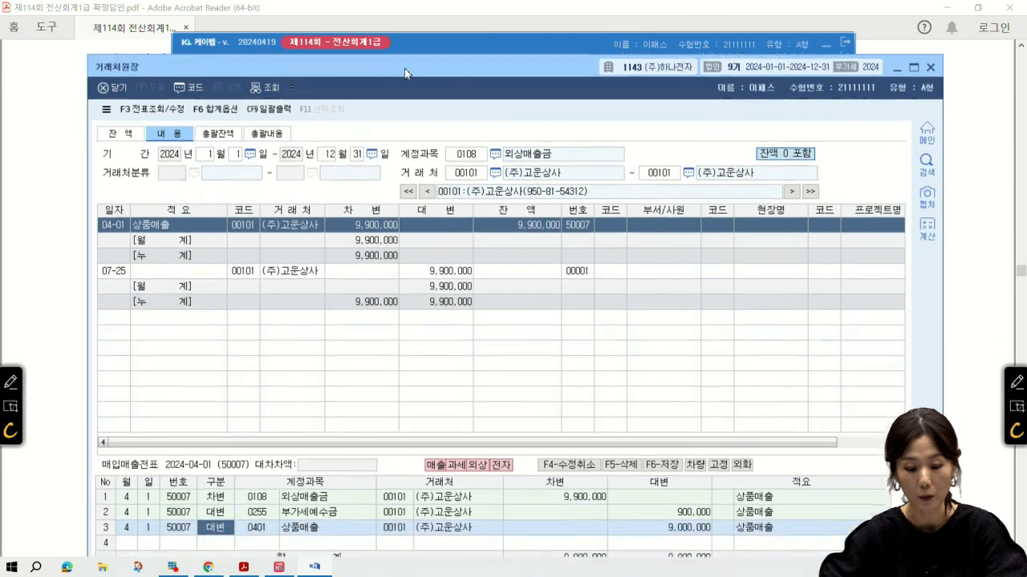
{"action": "left_click_drag", "start_coordinate": [411, 104], "coordinate": [411, 49]}
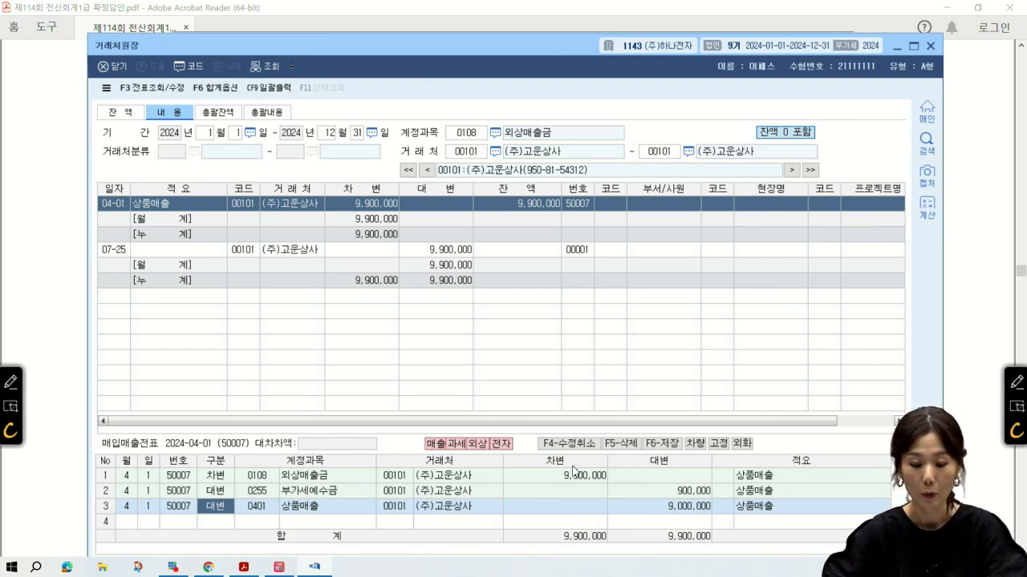
Close [거래처원장] and read item [3], the August 30 ㈜재원 note discount, with its answer in the Acrobat Reader exam PDF
{"action": "left_click", "coordinate": [104, 70]}
{"action": "left_click", "coordinate": [105, 68]}
{"action": "left_click", "coordinate": [104, 68]}
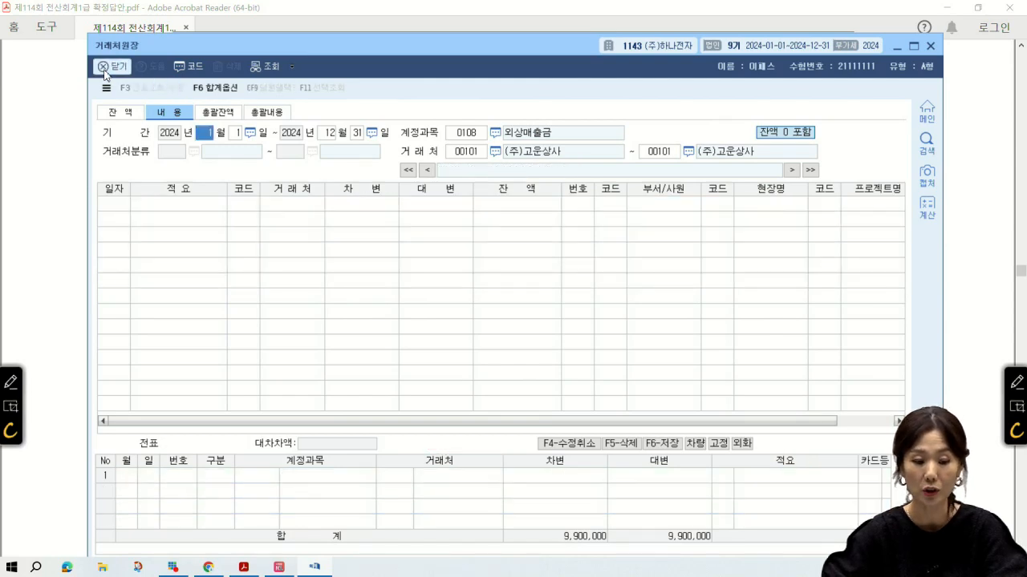
{"action": "left_click", "coordinate": [123, 281]}
{"action": "scroll", "coordinate": [325, 346], "scroll_direction": "down", "scroll_amount": 5}
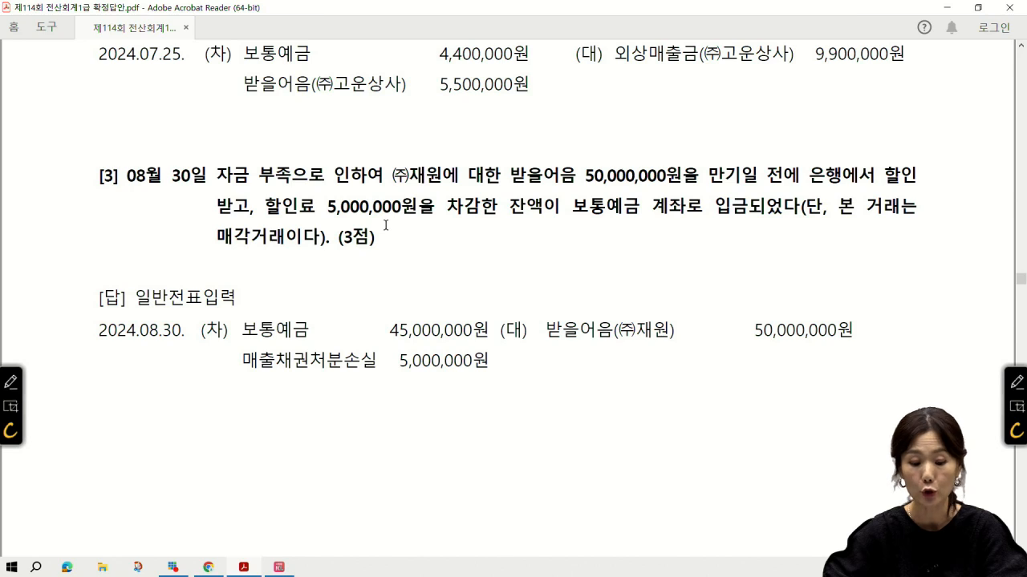
In KcLep's [일반전표입력], enter an August 30, 2024 credit line for account 0110 받을어음, customer 00162 (주)재원, of 50,000,000
{"action": "left_click", "coordinate": [284, 568]}
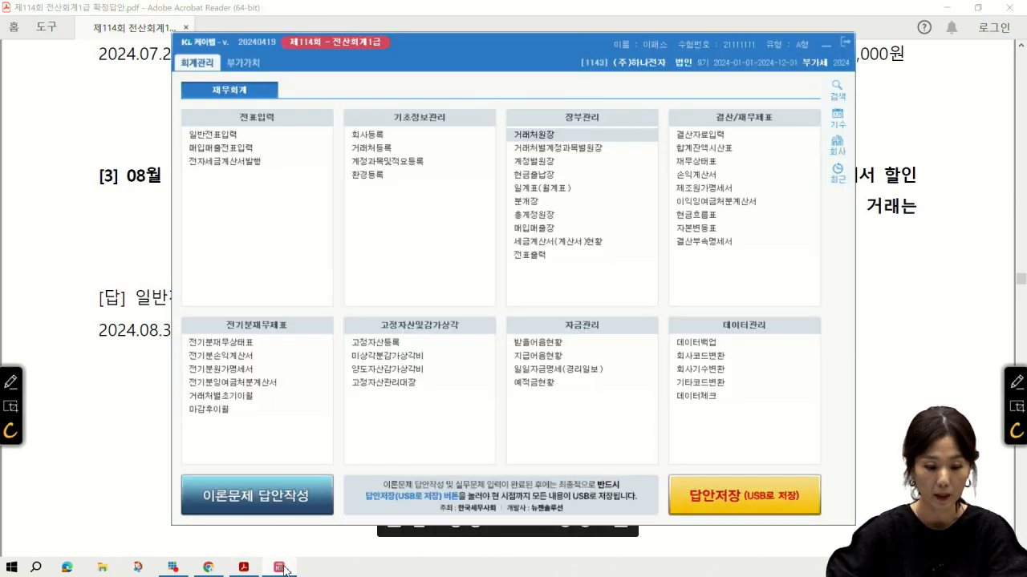
{"action": "left_click", "coordinate": [241, 138]}
{"action": "type", "text": "4"}
{"action": "key", "text": "Return"}
{"action": "type", "text": "110"}
{"action": "key", "text": "Return"}
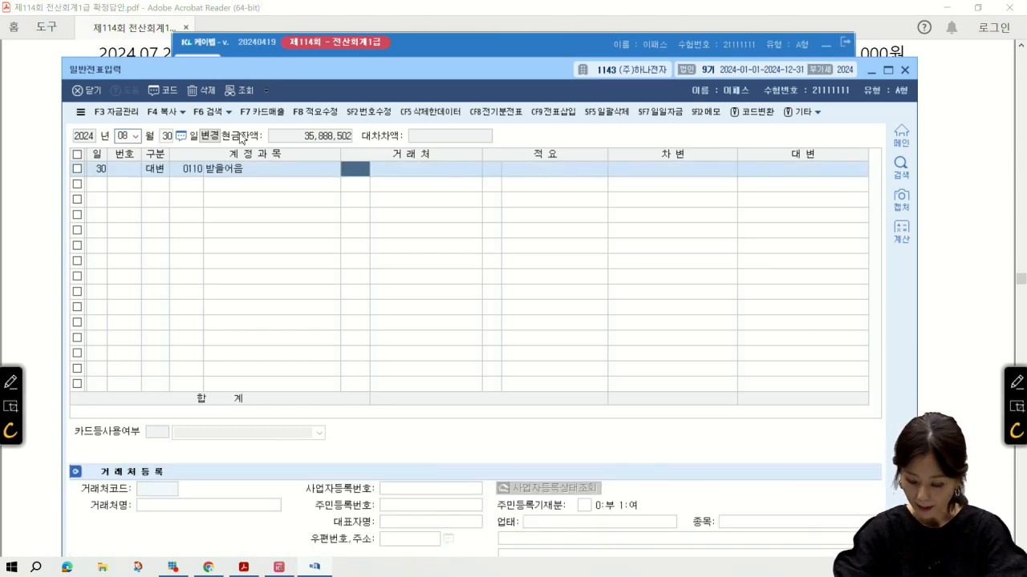
{"action": "type", "text": "재ㅇ"}
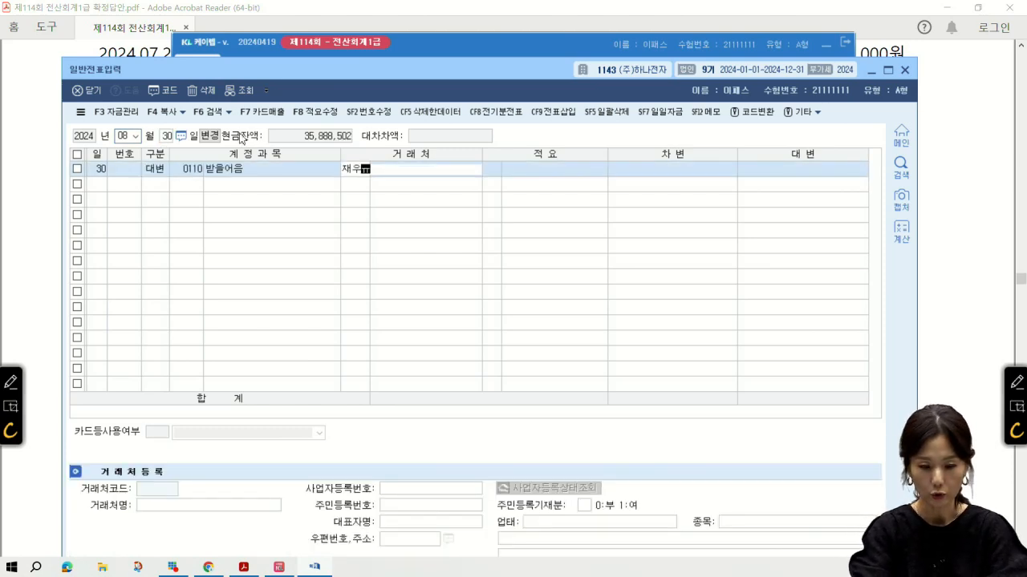
{"action": "key", "text": "Return"}
{"action": "key", "text": "Return"}
{"action": "key", "text": "Return"}
{"action": "type", "text": "50000000"}
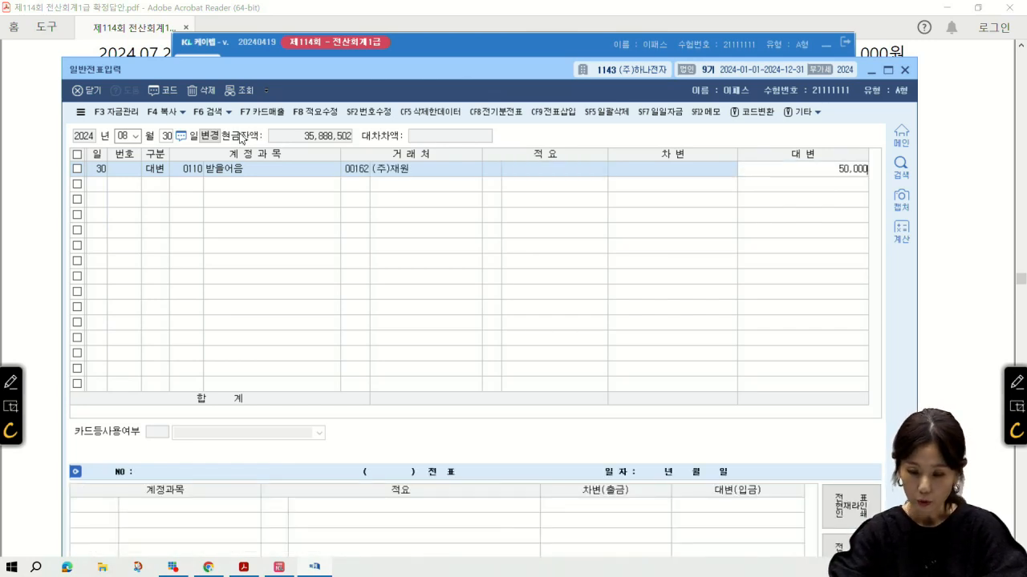
{"action": "key", "text": "Return"}
Add an August 30 debit line, finding account 0956 매출채권처분손실 by searching "매출", and set its amount to 5,000,000
{"action": "type", "text": "매출"}
{"action": "key", "text": "Return"}
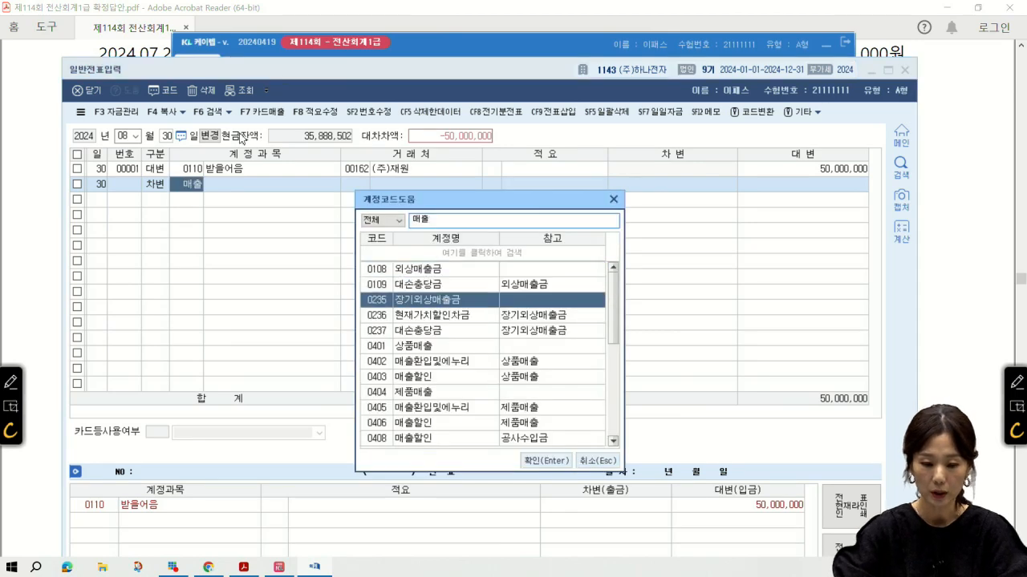
{"action": "key", "text": "Down"}
{"action": "key", "text": "Down"}
{"action": "key", "text": "Down"}
{"action": "key", "text": "Down"}
{"action": "key", "text": "Down"}
{"action": "key", "text": "Down"}
{"action": "key", "text": "Down"}
{"action": "key", "text": "Down"}
{"action": "key", "text": "Down"}
{"action": "key", "text": "Down"}
{"action": "key", "text": "Down"}
{"action": "key", "text": "Down"}
{"action": "key", "text": "Down"}
{"action": "key", "text": "Down"}
{"action": "key", "text": "Down"}
{"action": "key", "text": "Down"}
{"action": "key", "text": "Down"}
{"action": "key", "text": "Down"}
{"action": "key", "text": "Down"}
{"action": "key", "text": "Down"}
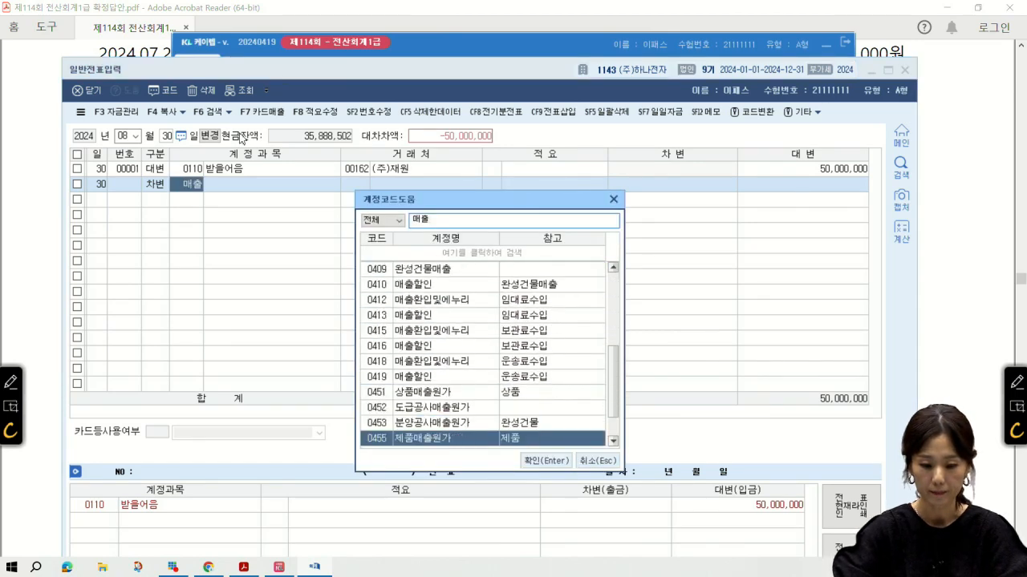
{"action": "key", "text": "Down"}
{"action": "key", "text": "Down"}
{"action": "key", "text": "Down"}
{"action": "key", "text": "Down"}
{"action": "key", "text": "Return"}
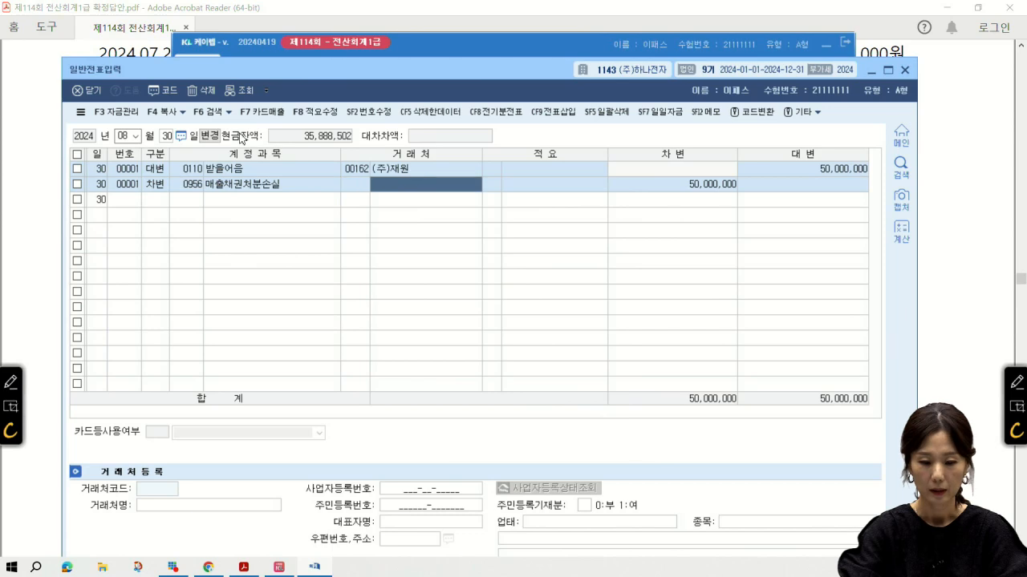
{"action": "key", "text": "Return"}
{"action": "key", "text": "Return"}
{"action": "type", "text": "5000000"}
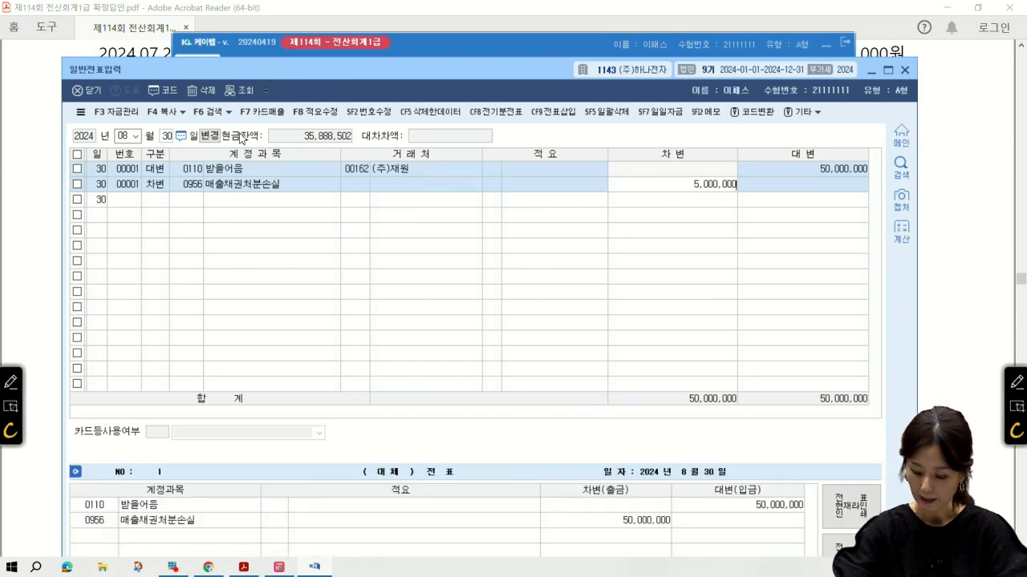
{"action": "key", "text": "Return"}
{"action": "type", "text": "1"}
{"action": "key", "text": "Return"}
{"action": "type", "text": "3"}
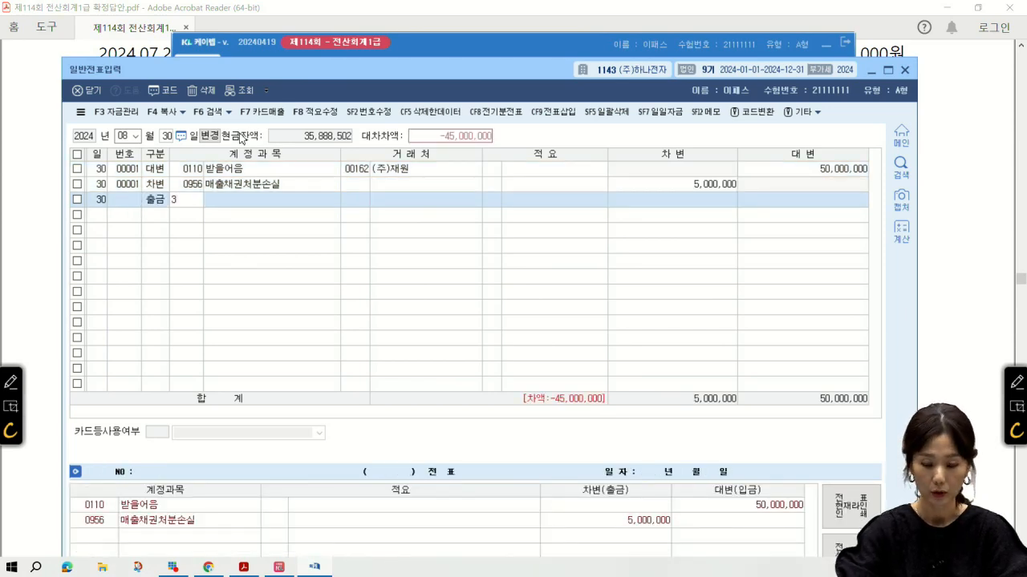
{"action": "key", "text": "Return"}
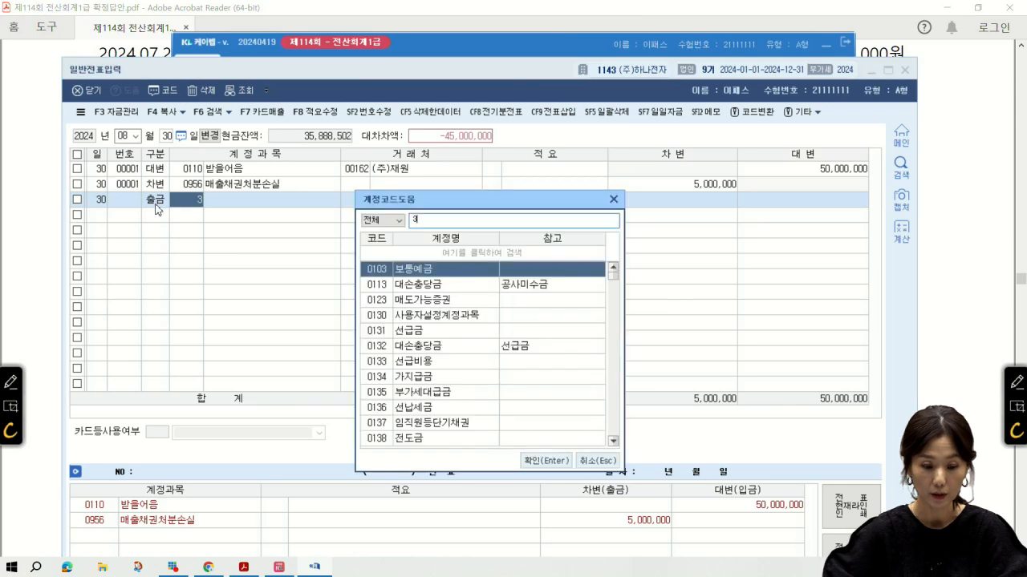
{"action": "key", "text": "Escape"}
Add an August 30 debit line for account 0103 보통예금 of 45,000,000
{"action": "type", "text": "3"}
{"action": "key", "text": "Return"}
{"action": "type", "text": "103"}
{"action": "key", "text": "Return"}
{"action": "key", "text": "Return"}
{"action": "key", "text": "Return"}
{"action": "key", "text": "Return"}
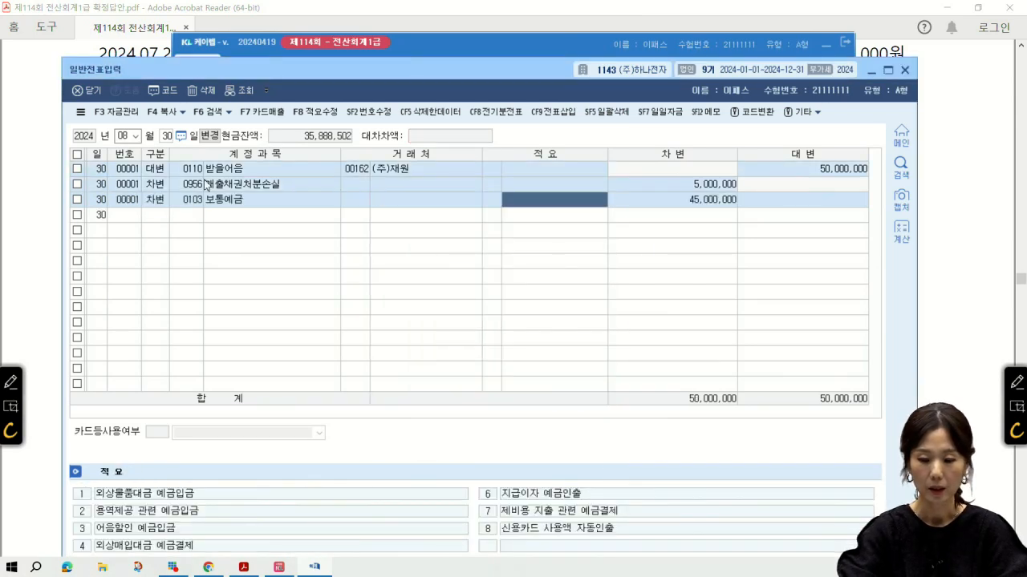
Finish the August 30 보통예금 line and read item [4], the October 3 ㈜미학건설 dividend, in the Acrobat Reader exam PDF
{"action": "key", "text": "Return"}
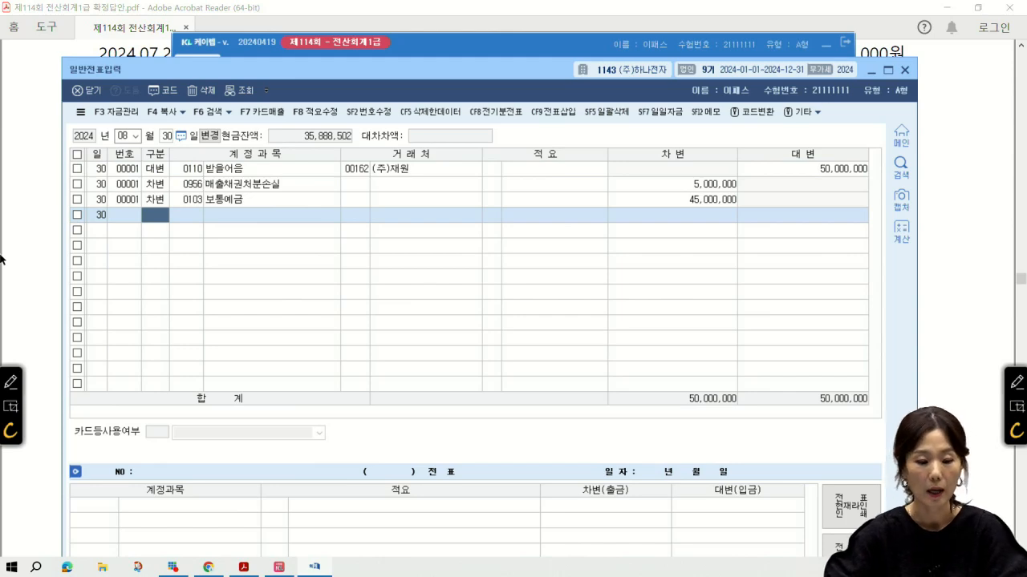
{"action": "left_click", "coordinate": [32, 248]}
{"action": "scroll", "coordinate": [306, 233], "scroll_direction": "down", "scroll_amount": 3}
{"action": "scroll", "coordinate": [305, 233], "scroll_direction": "down", "scroll_amount": 10}
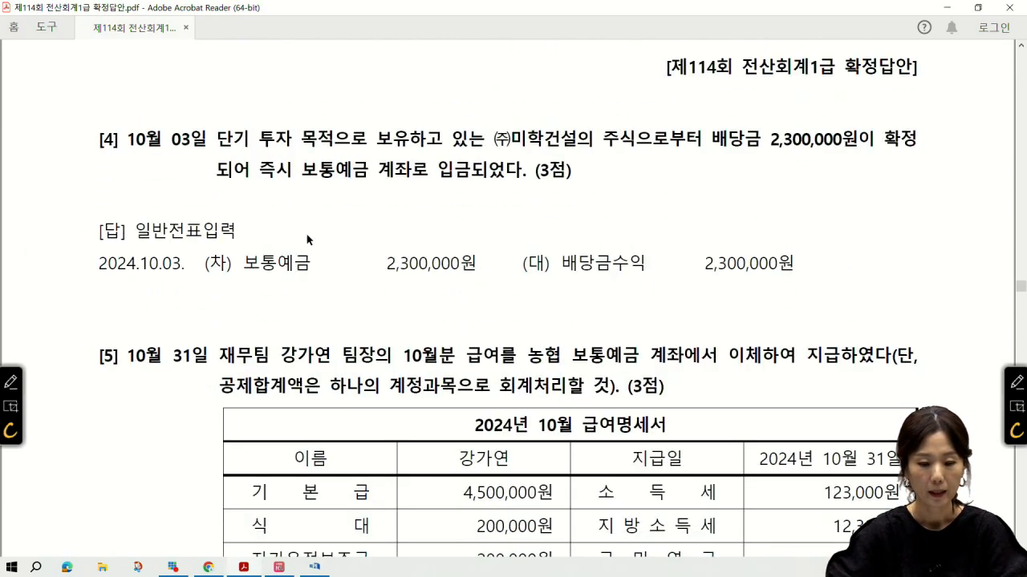
{"action": "scroll", "coordinate": [305, 233], "scroll_direction": "up", "scroll_amount": 1}
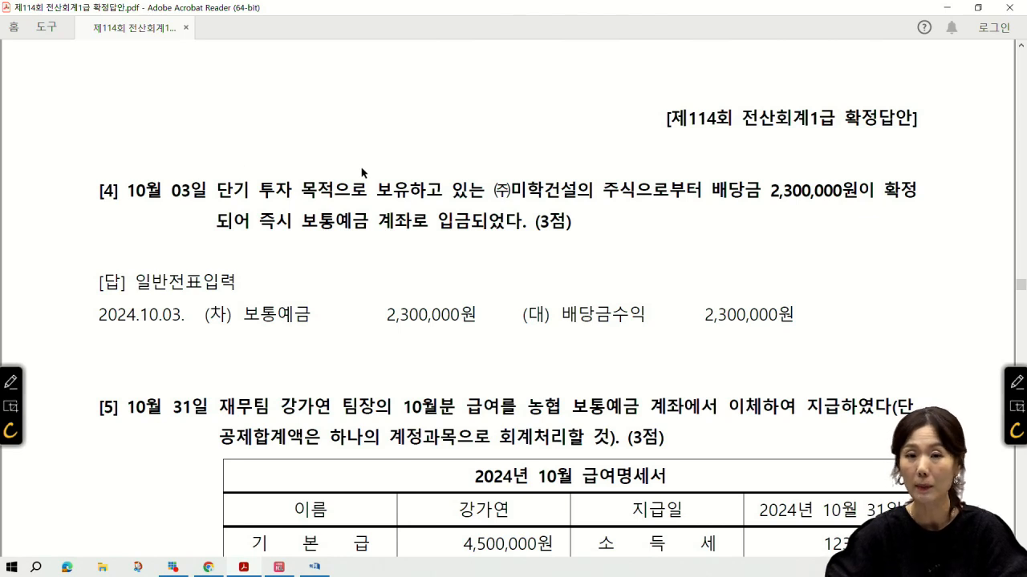
In KcLep's [일반전표입력], enter an October 3, 2024 debit line for account 0103 보통예금 of 2,300,000
{"action": "mouse_move", "coordinate": [305, 568]}
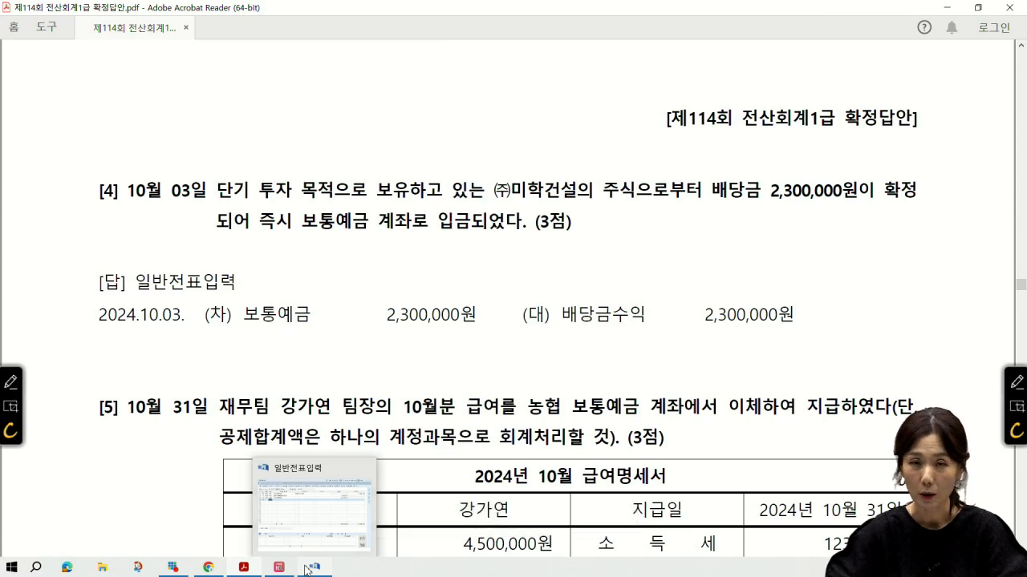
{"action": "left_click", "coordinate": [307, 568]}
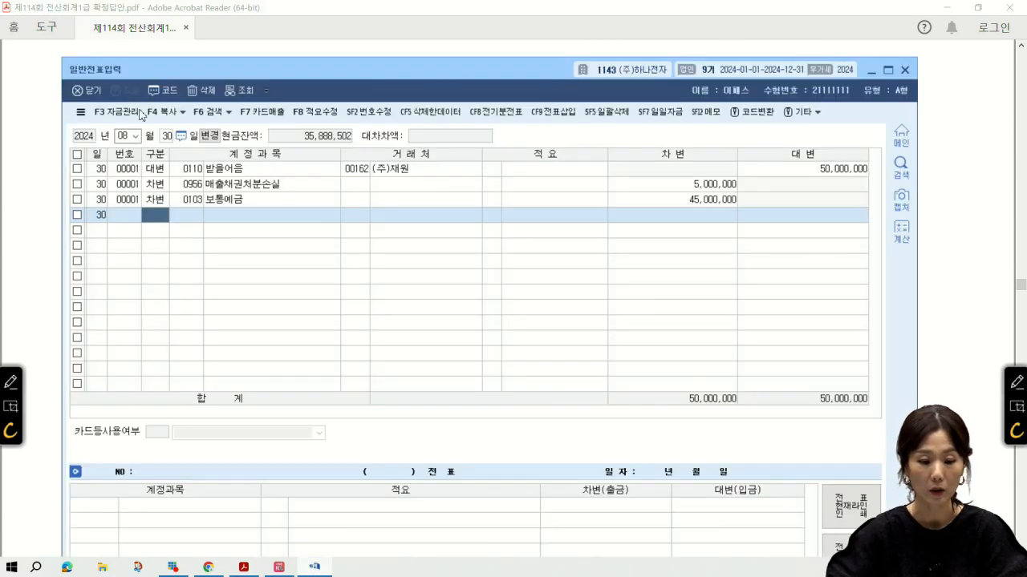
{"action": "left_click", "coordinate": [122, 137]}
{"action": "key", "text": "Return"}
{"action": "type", "text": "3"}
{"action": "key", "text": "Return"}
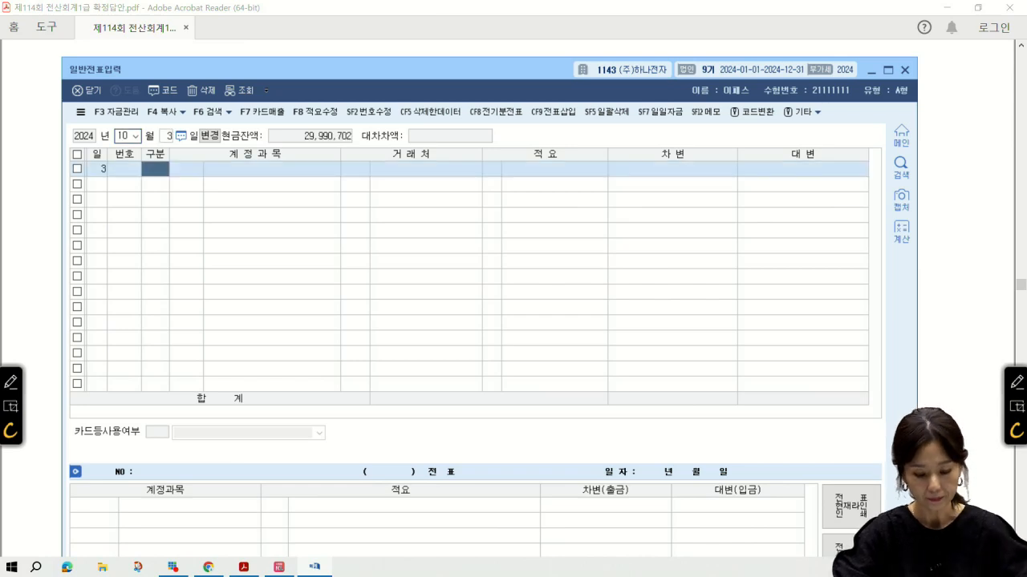
{"action": "type", "text": "3"}
{"action": "key", "text": "Return"}
{"action": "type", "text": "103"}
{"action": "key", "text": "Return"}
{"action": "key", "text": "Return"}
{"action": "key", "text": "Return"}
{"action": "key", "text": "Return"}
{"action": "type", "text": "2300000"}
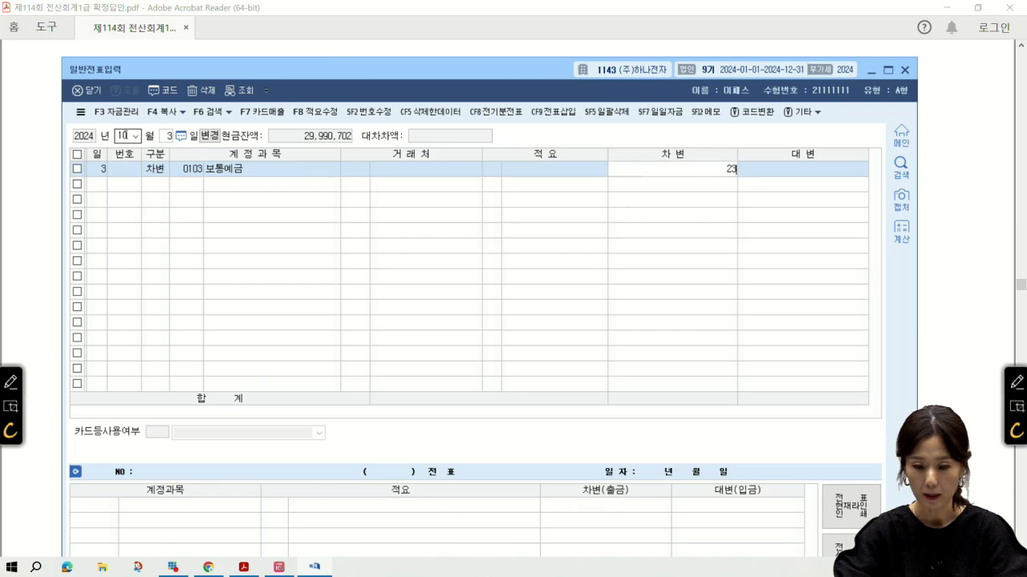
{"action": "key", "text": "Return"}
Add an October 3 credit line of 2,300,000, finding account 0903 배당금수익 by searching "배당"
{"action": "type", "text": "4"}
{"action": "key", "text": "Return"}
{"action": "type", "text": "배당"}
{"action": "key", "text": "Return"}
{"action": "key", "text": "Down"}
{"action": "key", "text": "Down"}
{"action": "key", "text": "Down"}
{"action": "key", "text": "Down"}
{"action": "key", "text": "Down"}
{"action": "key", "text": "Return"}
{"action": "key", "text": "Return"}
{"action": "key", "text": "Return"}
{"action": "key", "text": "Return"}
{"action": "key", "text": "Return"}
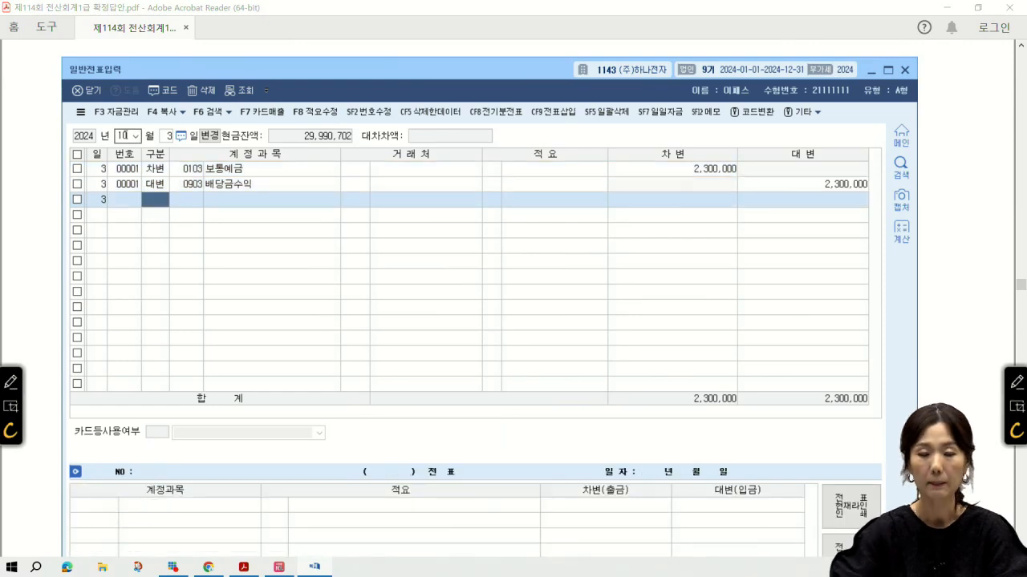
Read item [5], the October salary payment, in the Acrobat Reader exam PDF and start an October 31 debit line in KcLep
{"action": "left_click", "coordinate": [967, 230]}
{"action": "scroll", "coordinate": [748, 231], "scroll_direction": "down", "scroll_amount": 6}
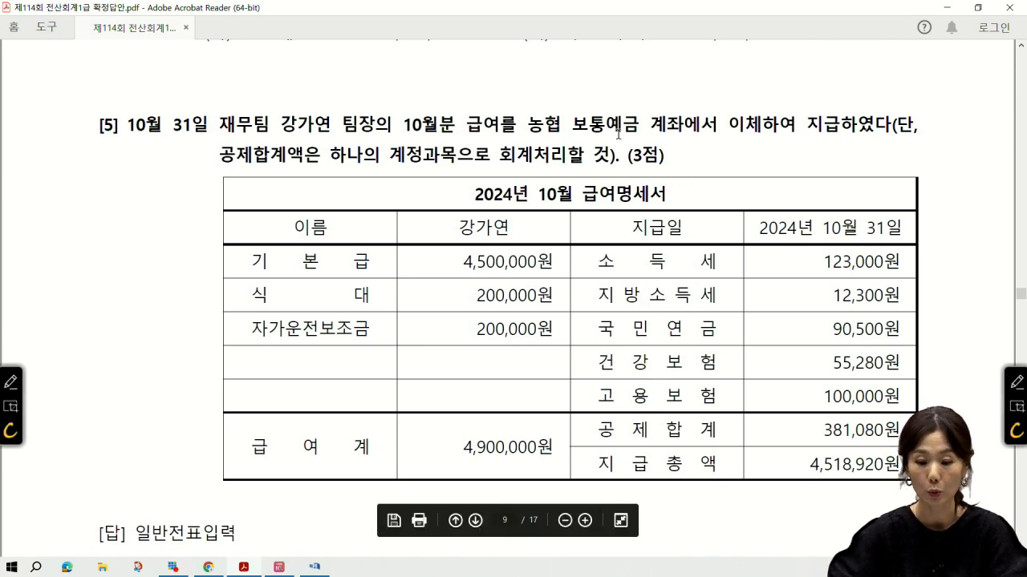
{"action": "left_click", "coordinate": [314, 567]}
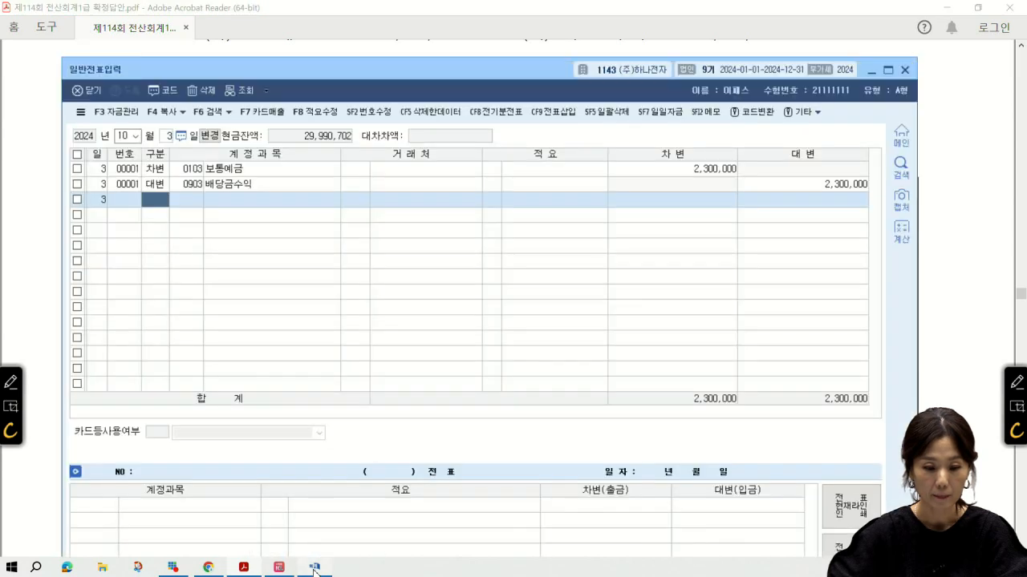
{"action": "left_click", "coordinate": [129, 136]}
{"action": "type", "text": "11031"}
{"action": "key", "text": "Return"}
{"action": "type", "text": "3"}
{"action": "key", "text": "Return"}
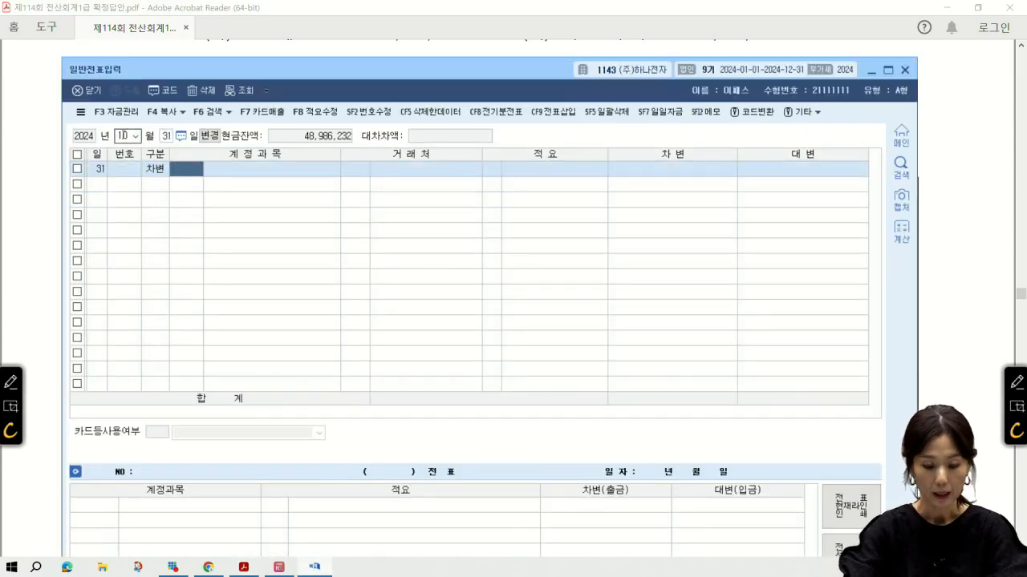
Assign account 0801 급여 (판매관리비) to the October 31 debit line by searching "급여", and set its amount to 4,900,000
{"action": "type", "text": "급여"}
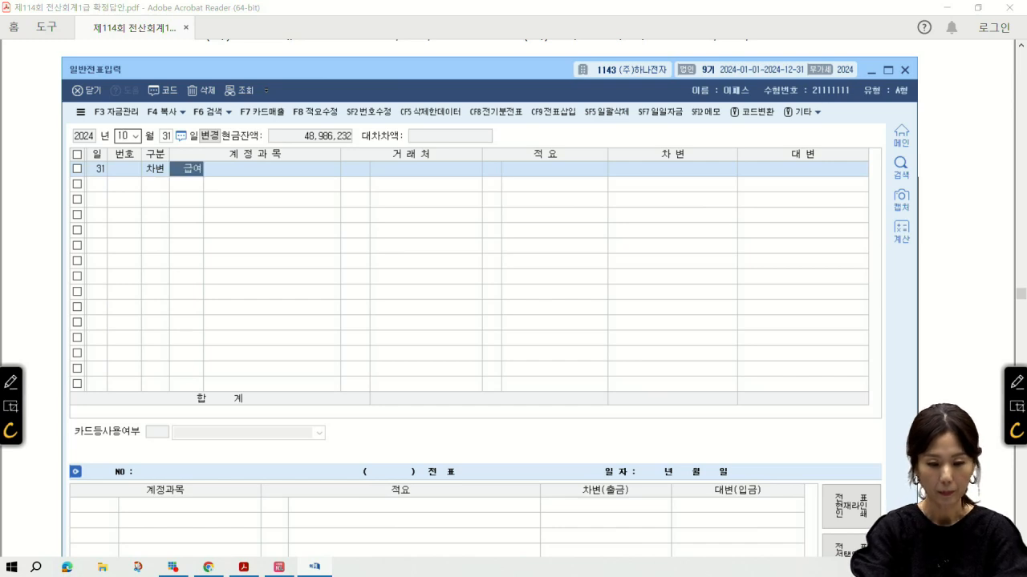
{"action": "key", "text": "Return"}
{"action": "key", "text": "Down"}
{"action": "key", "text": "Down"}
{"action": "key", "text": "Down"}
{"action": "key", "text": "Down"}
{"action": "key", "text": "Down"}
{"action": "key", "text": "Down"}
{"action": "key", "text": "Down"}
{"action": "key", "text": "Down"}
{"action": "key", "text": "Down"}
{"action": "key", "text": "Down"}
{"action": "key", "text": "Down"}
{"action": "key", "text": "Down"}
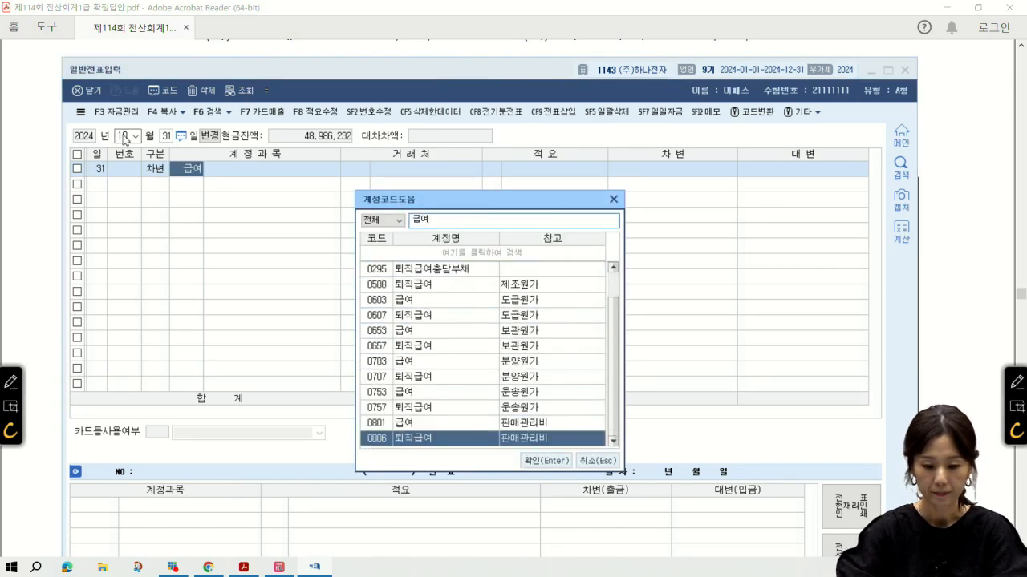
{"action": "key", "text": "Up"}
{"action": "key", "text": "Return"}
{"action": "key", "text": "Return"}
{"action": "key", "text": "Return"}
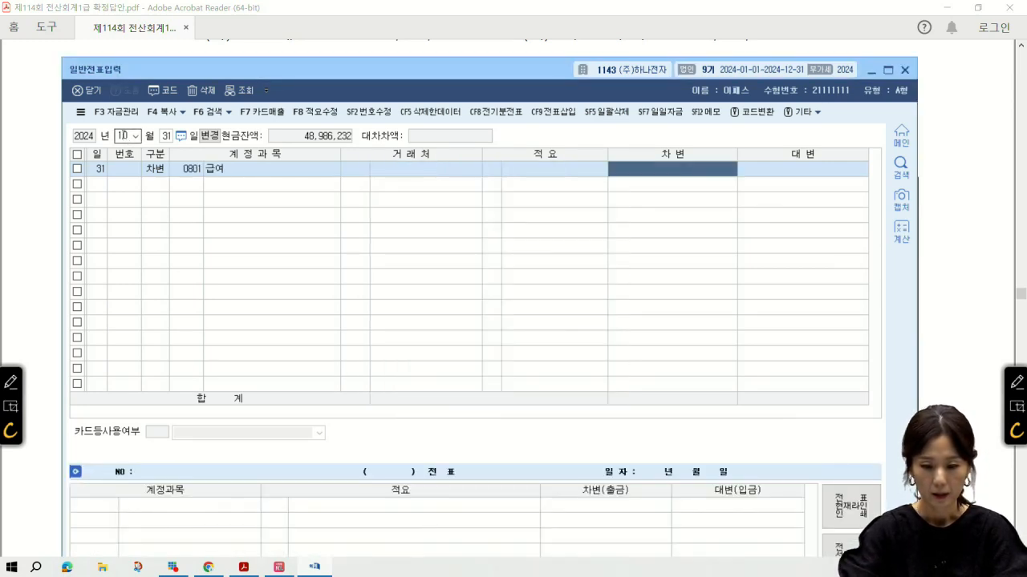
{"action": "type", "text": "4900000"}
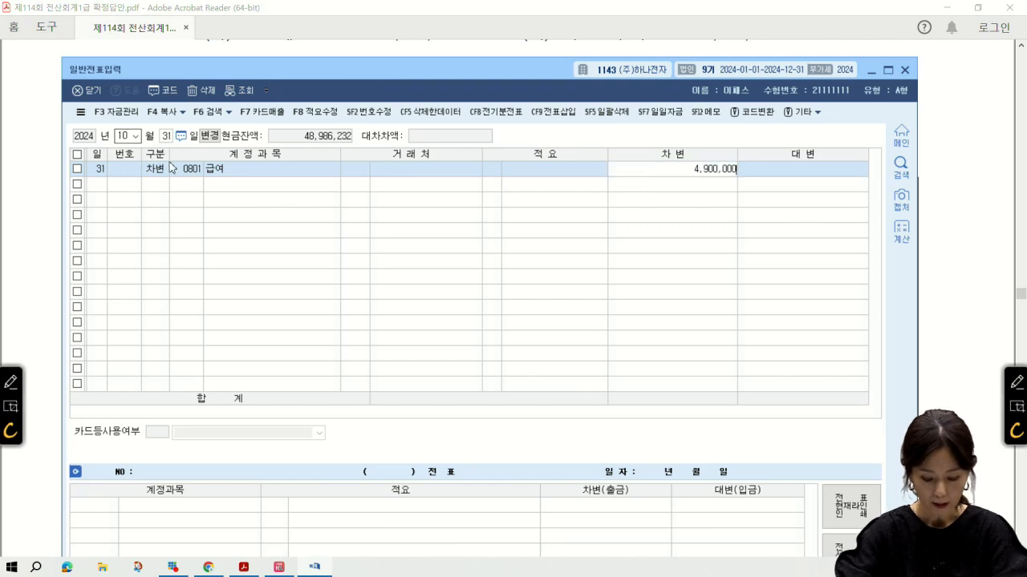
{"action": "key", "text": "Return"}
Add an October 31 credit line for account 0254 예수금 of 381,080
{"action": "type", "text": "4254"}
{"action": "key", "text": "Return"}
{"action": "key", "text": "Return"}
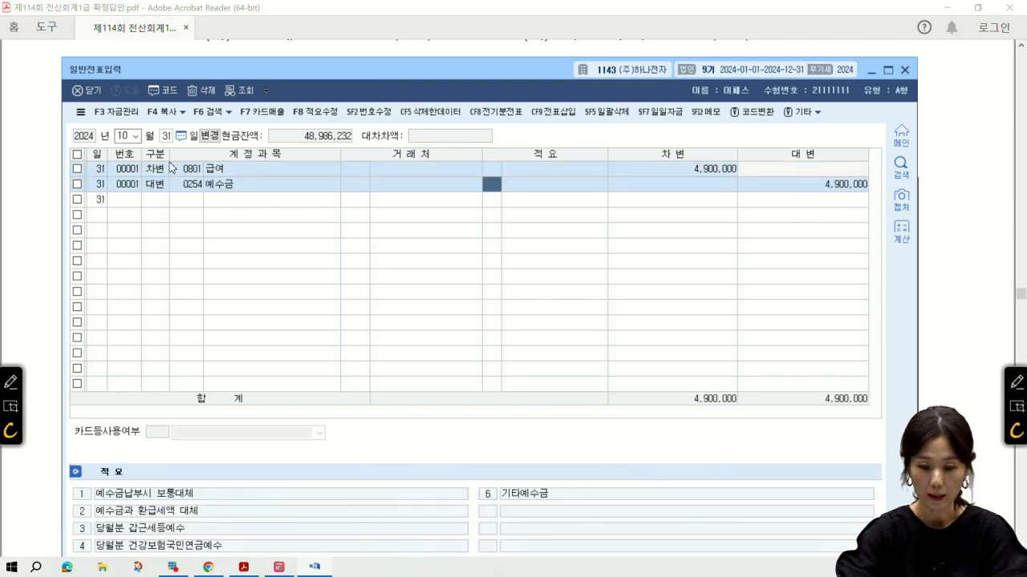
{"action": "key", "text": "Return"}
{"action": "type", "text": "381080"}
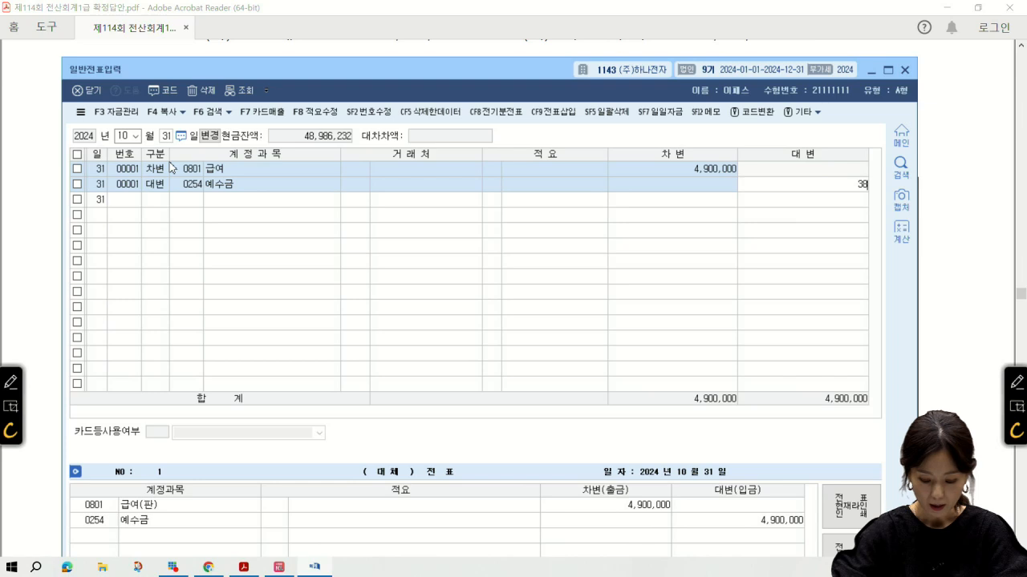
{"action": "key", "text": "Return"}
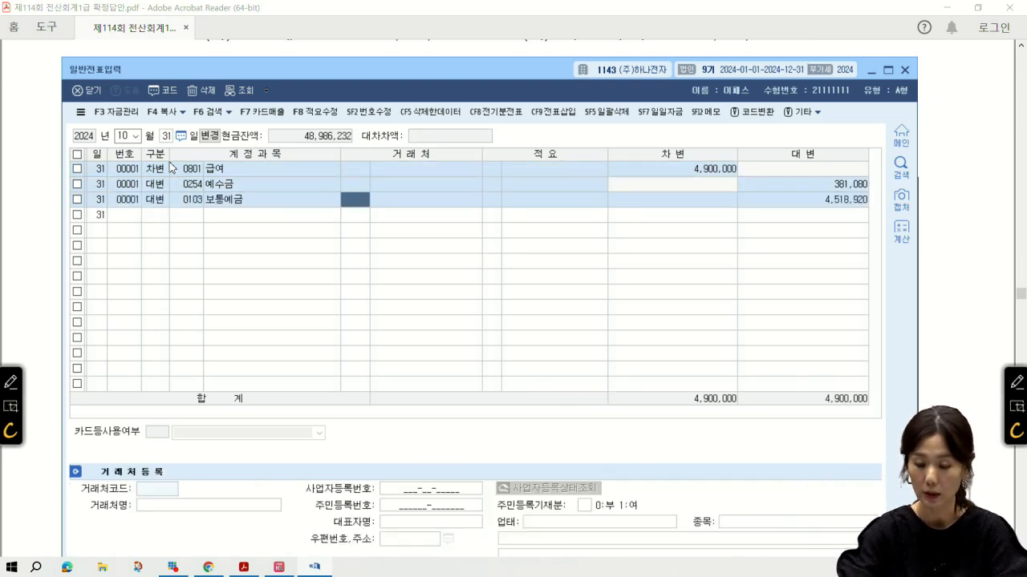
Complete an October 31 credit line for account 0103 보통예금 of 4,518,920
{"action": "key", "text": "Return"}
{"action": "key", "text": "Return"}
{"action": "key", "text": "Return"}
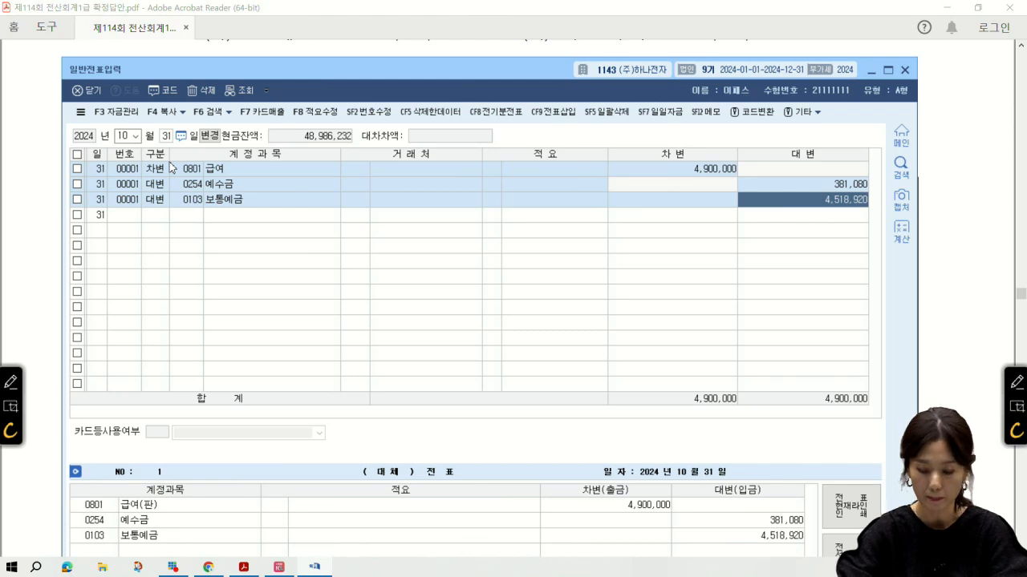
{"action": "key", "text": "Return"}
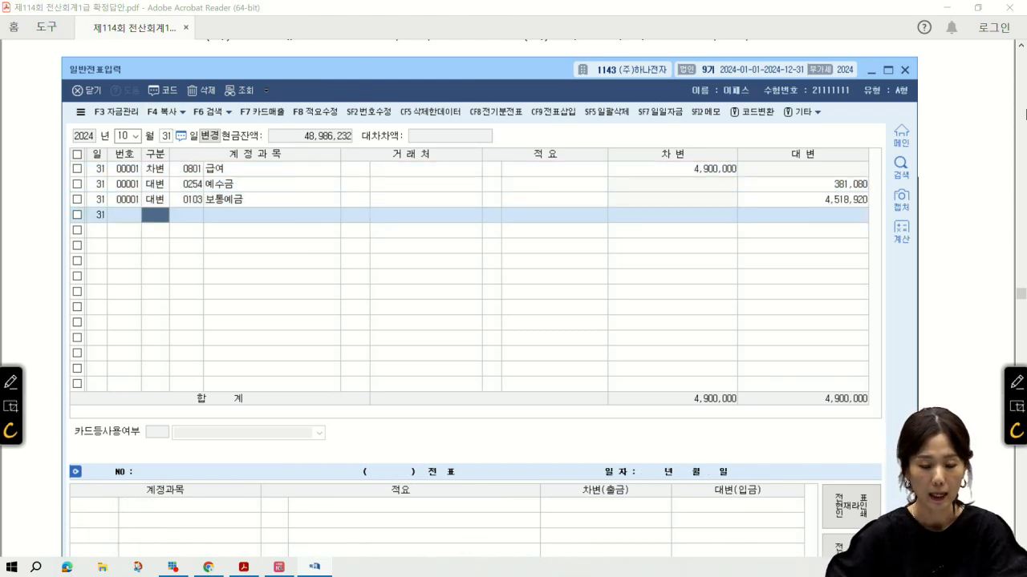
Check the item [5] answer and read item [6], the December 21 bond issue, in the Acrobat Reader exam PDF
{"action": "left_click", "coordinate": [16, 154]}
{"action": "scroll", "coordinate": [263, 272], "scroll_direction": "down", "scroll_amount": 10}
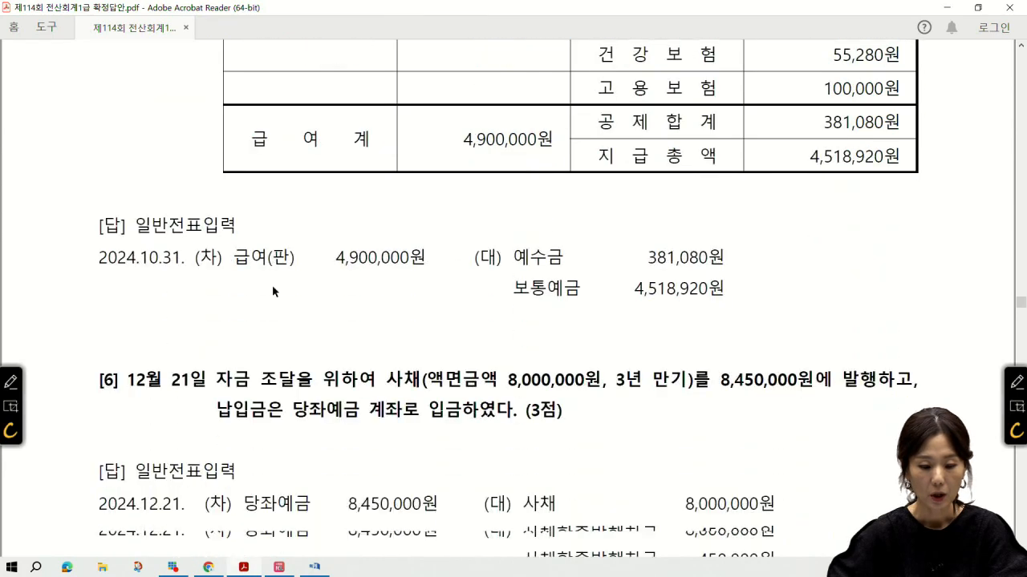
{"action": "scroll", "coordinate": [271, 286], "scroll_direction": "down", "scroll_amount": 1}
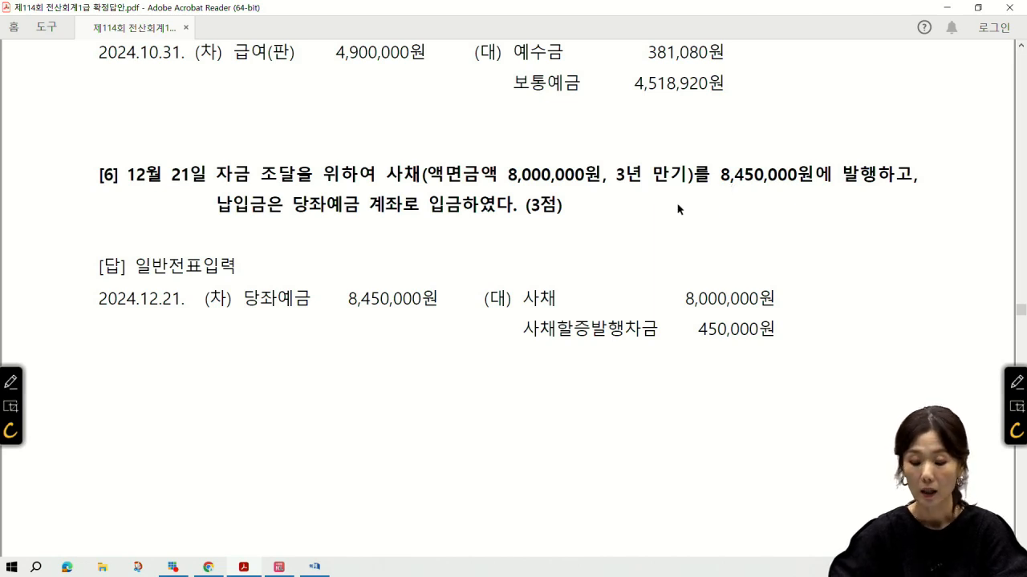
Handwrite labels for the bond's stated and effective interest rates in blue ink above item [6]
{"action": "left_click", "coordinate": [1017, 381]}
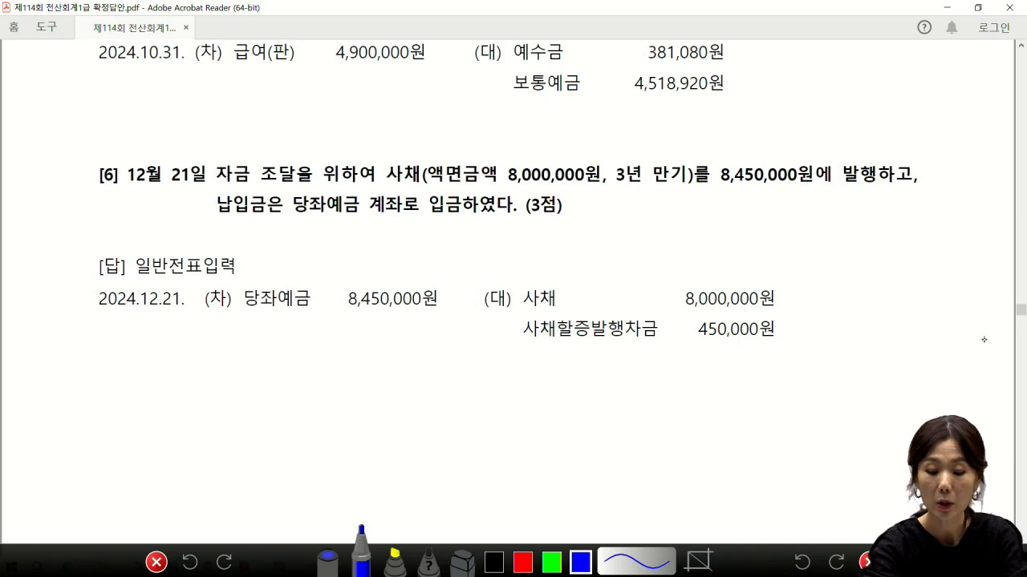
{"action": "mouse_move", "coordinate": [450, 130]}
{"action": "left_mouse_down"}
{"action": "mouse_move", "coordinate": [462, 157]}
{"action": "mouse_move", "coordinate": [472, 143]}
{"action": "mouse_move", "coordinate": [568, 157]}
{"action": "left_mouse_up"}
{"action": "left_click_drag", "start_coordinate": [567, 132], "coordinate": [571, 167]}
{"action": "left_click_drag", "start_coordinate": [709, 122], "coordinate": [717, 132]}
{"action": "mouse_move", "coordinate": [705, 136]}
{"action": "left_mouse_down"}
{"action": "mouse_move", "coordinate": [704, 151]}
{"action": "mouse_move", "coordinate": [717, 153]}
{"action": "left_mouse_up"}
{"action": "left_click_drag", "start_coordinate": [720, 120], "coordinate": [741, 143]}
{"action": "mouse_move", "coordinate": [748, 124]}
{"action": "left_mouse_down"}
{"action": "mouse_move", "coordinate": [749, 152]}
{"action": "mouse_move", "coordinate": [748, 138]}
{"action": "left_mouse_up"}
{"action": "mouse_move", "coordinate": [751, 125]}
{"action": "left_mouse_down"}
{"action": "mouse_move", "coordinate": [754, 143]}
{"action": "mouse_move", "coordinate": [760, 129]}
{"action": "left_mouse_up"}
{"action": "left_click_drag", "start_coordinate": [753, 129], "coordinate": [768, 144]}
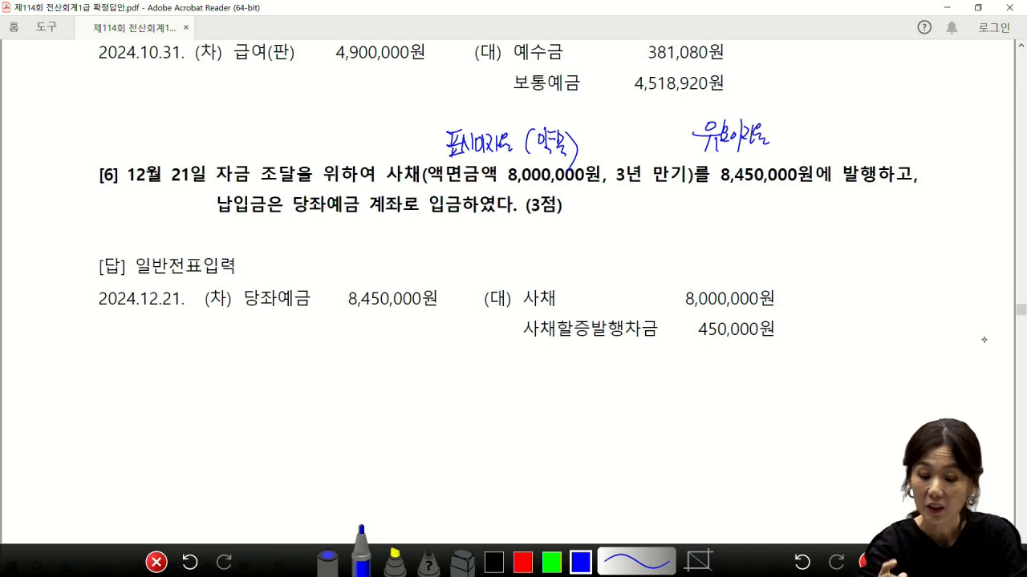
Annotate the stated rate as 10% > effective rate 8%, circle the 8,450,000원 issue price, and close the drawing overlay
{"action": "mouse_move", "coordinate": [587, 134]}
{"action": "left_mouse_down"}
{"action": "mouse_move", "coordinate": [588, 149]}
{"action": "mouse_move", "coordinate": [594, 138]}
{"action": "mouse_move", "coordinate": [603, 149]}
{"action": "left_mouse_up"}
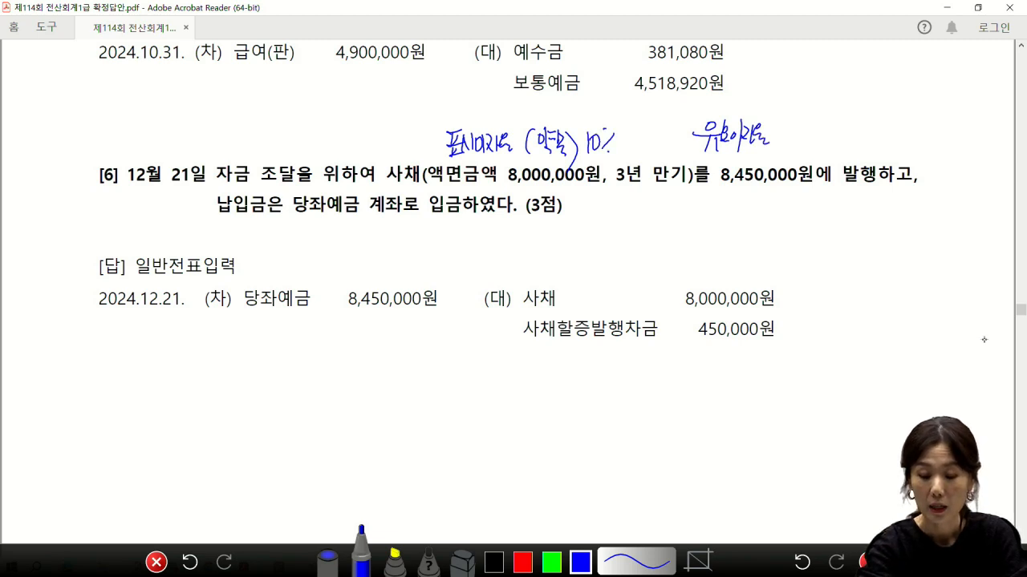
{"action": "mouse_move", "coordinate": [788, 122]}
{"action": "left_mouse_down"}
{"action": "mouse_move", "coordinate": [783, 137]}
{"action": "mouse_move", "coordinate": [793, 120]}
{"action": "mouse_move", "coordinate": [795, 141]}
{"action": "left_mouse_up"}
{"action": "mouse_move", "coordinate": [429, 163]}
{"action": "left_mouse_down"}
{"action": "mouse_move", "coordinate": [468, 167]}
{"action": "mouse_move", "coordinate": [552, 104]}
{"action": "mouse_move", "coordinate": [432, 166]}
{"action": "left_mouse_up"}
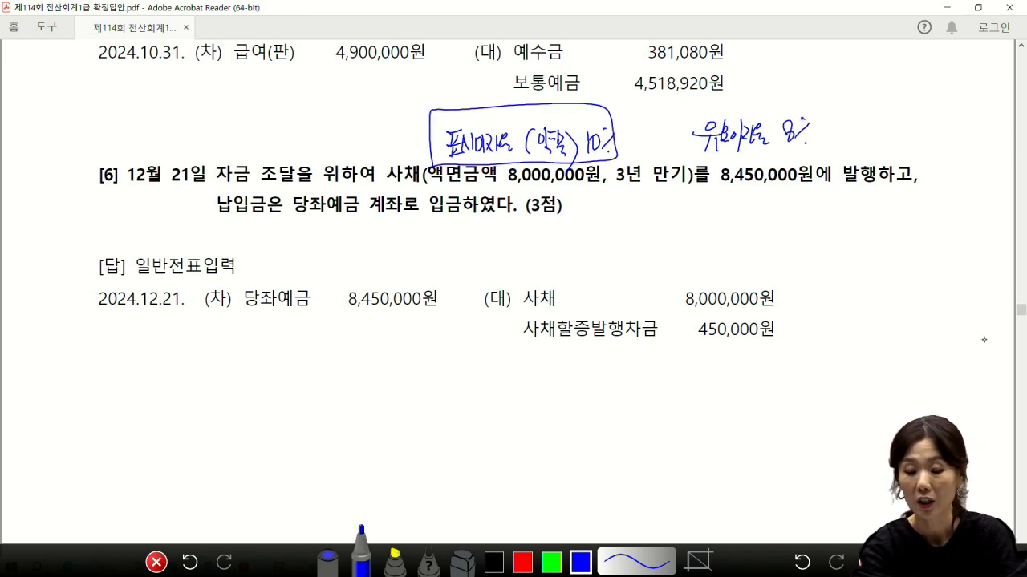
{"action": "mouse_move", "coordinate": [745, 91]}
{"action": "left_mouse_down"}
{"action": "mouse_move", "coordinate": [743, 110]}
{"action": "mouse_move", "coordinate": [762, 87]}
{"action": "mouse_move", "coordinate": [736, 116]}
{"action": "left_mouse_up"}
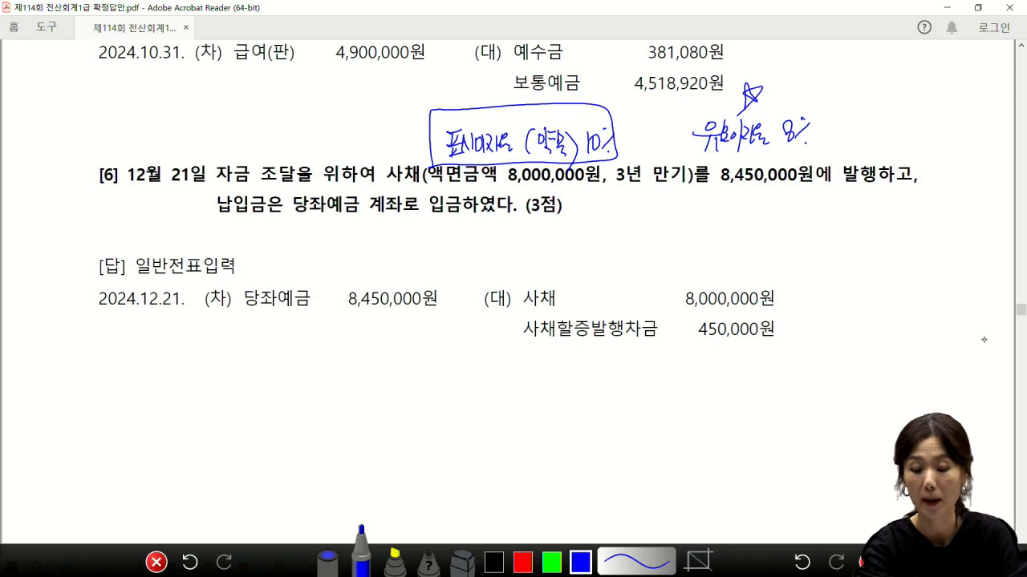
{"action": "left_click_drag", "start_coordinate": [647, 120], "coordinate": [639, 148]}
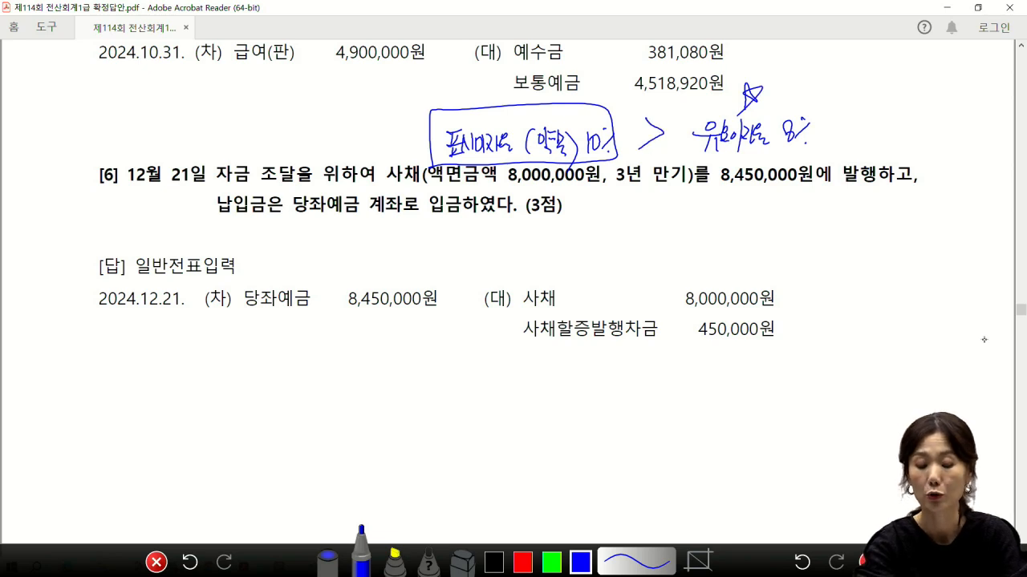
{"action": "mouse_move", "coordinate": [709, 187]}
{"action": "left_mouse_down"}
{"action": "mouse_move", "coordinate": [770, 188]}
{"action": "mouse_move", "coordinate": [695, 170]}
{"action": "mouse_move", "coordinate": [677, 189]}
{"action": "left_mouse_up"}
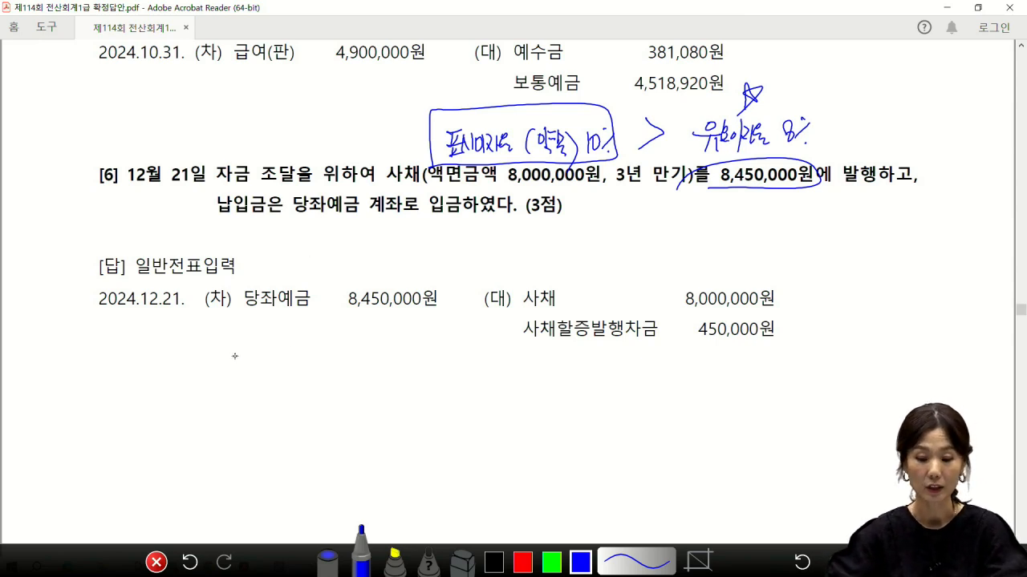
{"action": "left_click", "coordinate": [870, 563]}
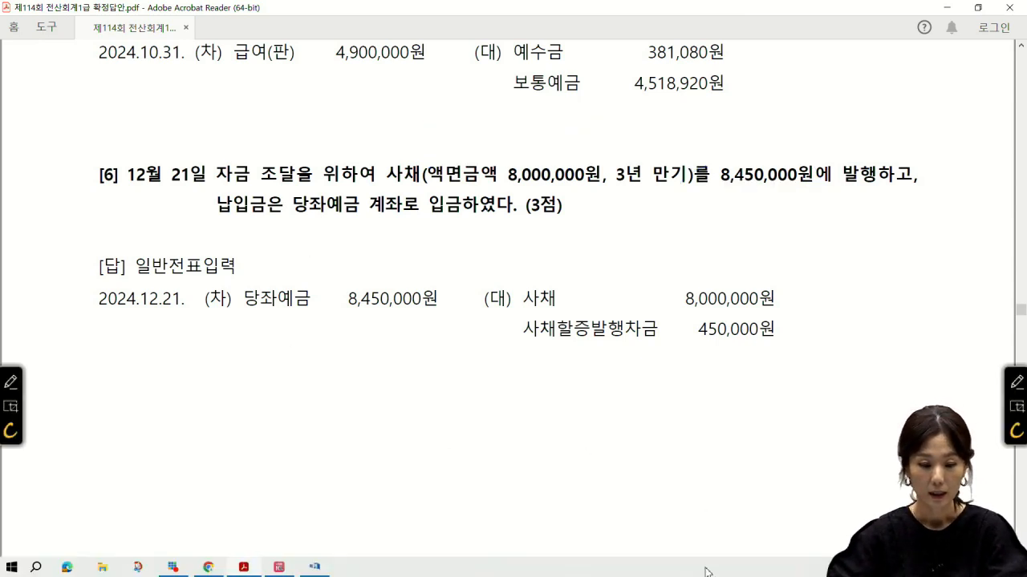
In KcLep's [일반전표입력], enter a December 31, 2024 credit line for account 0291 사채 of 8,000,000
{"action": "left_click", "coordinate": [329, 570]}
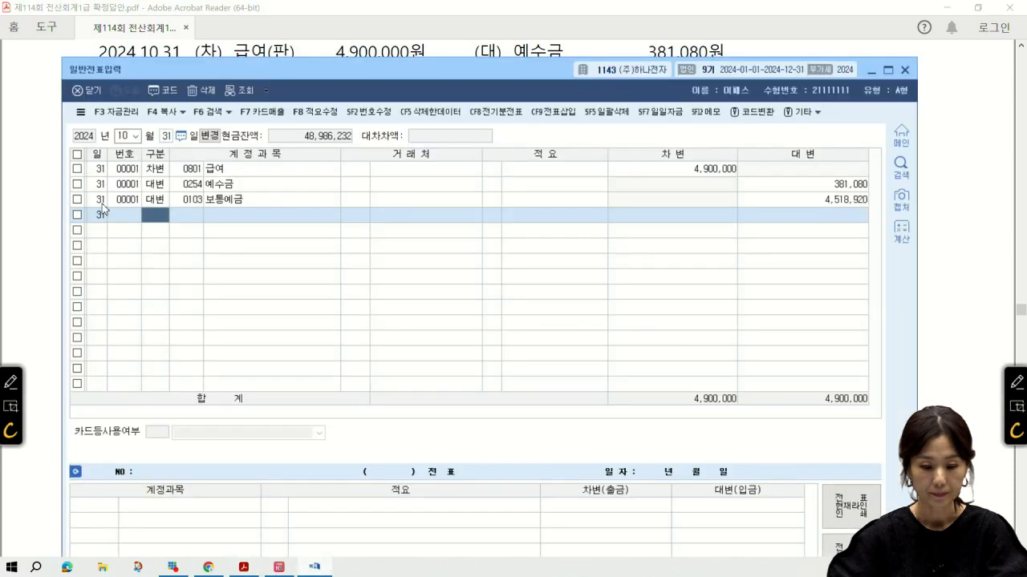
{"action": "left_click", "coordinate": [120, 137]}
{"action": "type", "text": "12"}
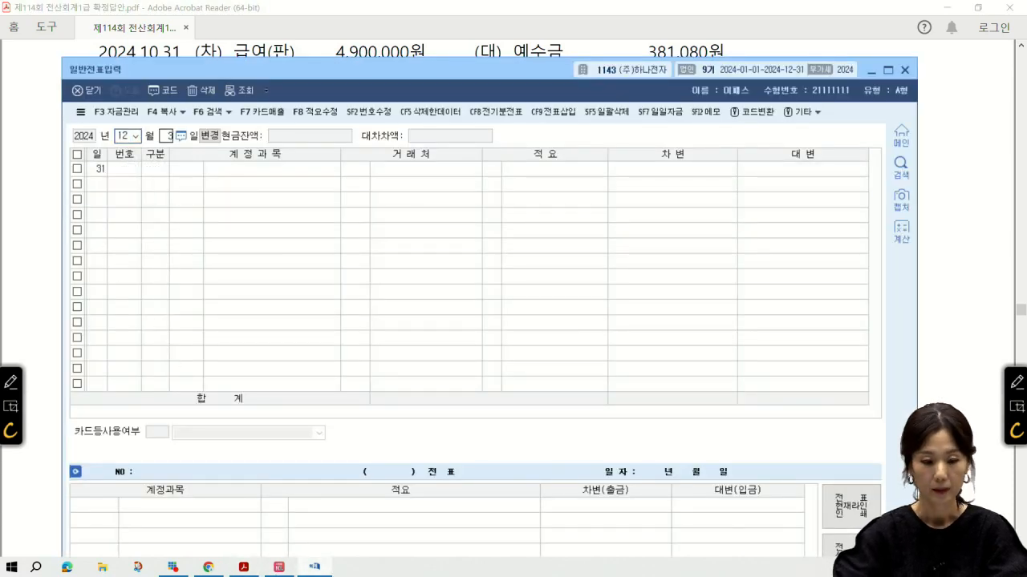
{"action": "key", "text": "Return"}
{"action": "type", "text": "4291"}
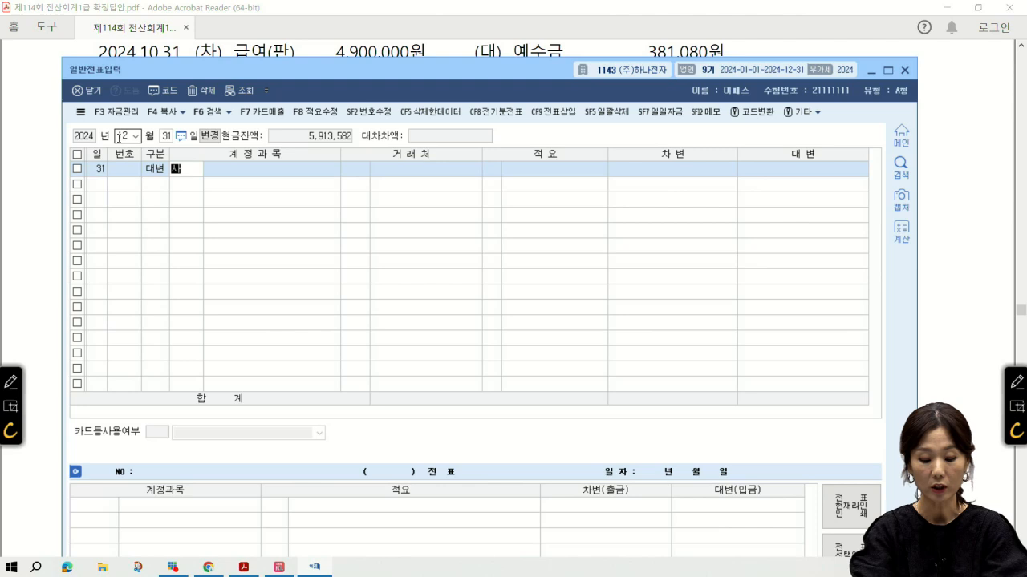
{"action": "key", "text": "Return"}
{"action": "key", "text": "Return"}
{"action": "key", "text": "Return"}
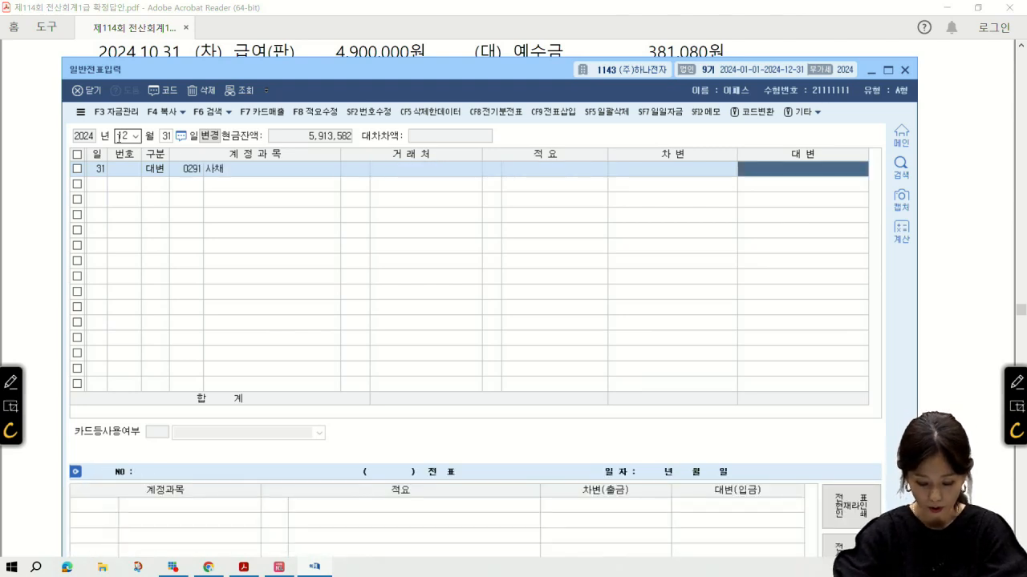
{"action": "type", "text": "8000000"}
{"action": "key", "text": "Return"}
Add a debit line for account 0102 당좌예금 of 8,450,000 to the bond issue entry
{"action": "type", "text": "3"}
{"action": "key", "text": "Return"}
{"action": "type", "text": "103"}
{"action": "key", "text": "Return"}
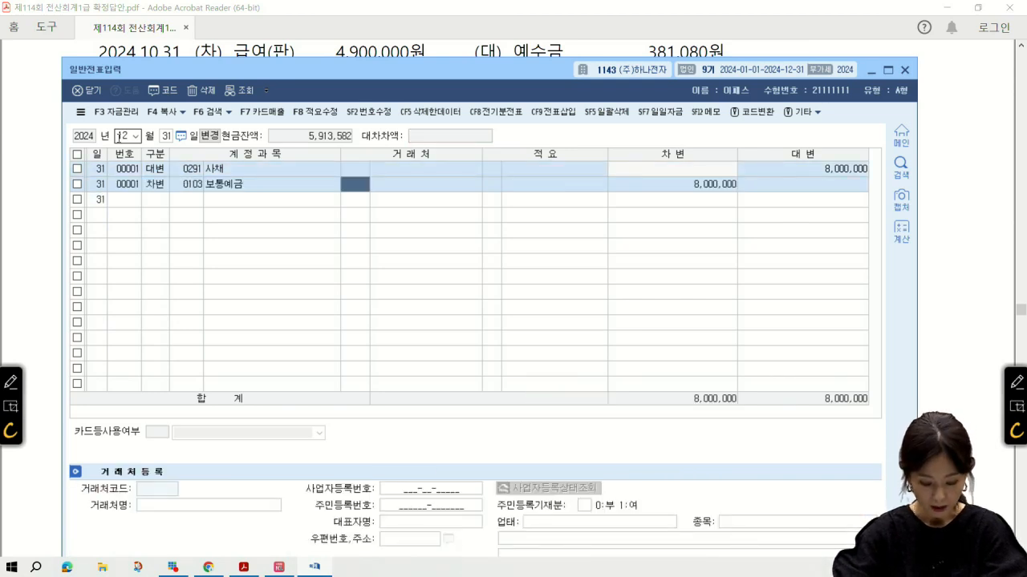
{"action": "key", "text": "Left"}
{"action": "type", "text": "102"}
{"action": "key", "text": "Return"}
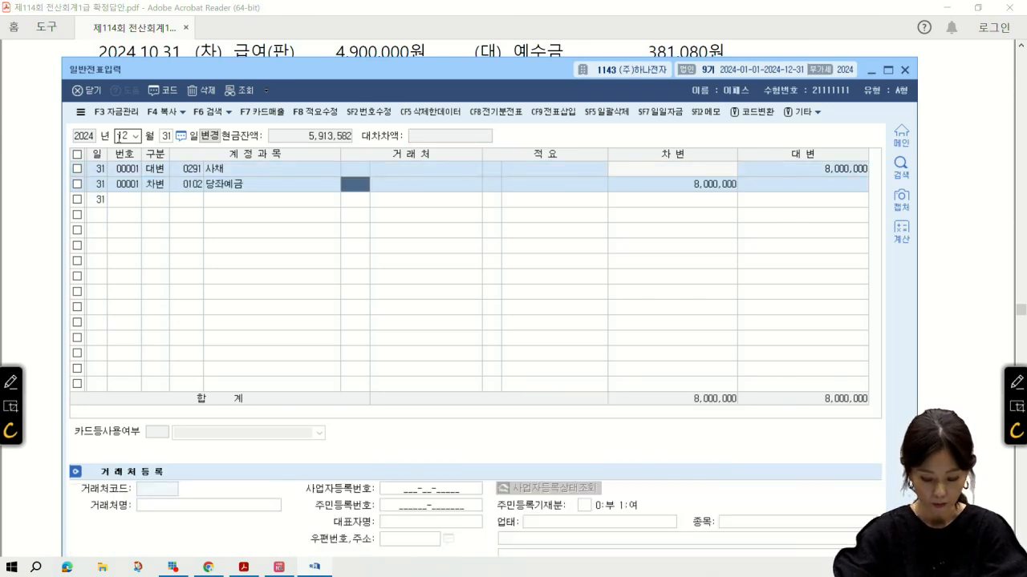
{"action": "key", "text": "Return"}
{"action": "key", "text": "Return"}
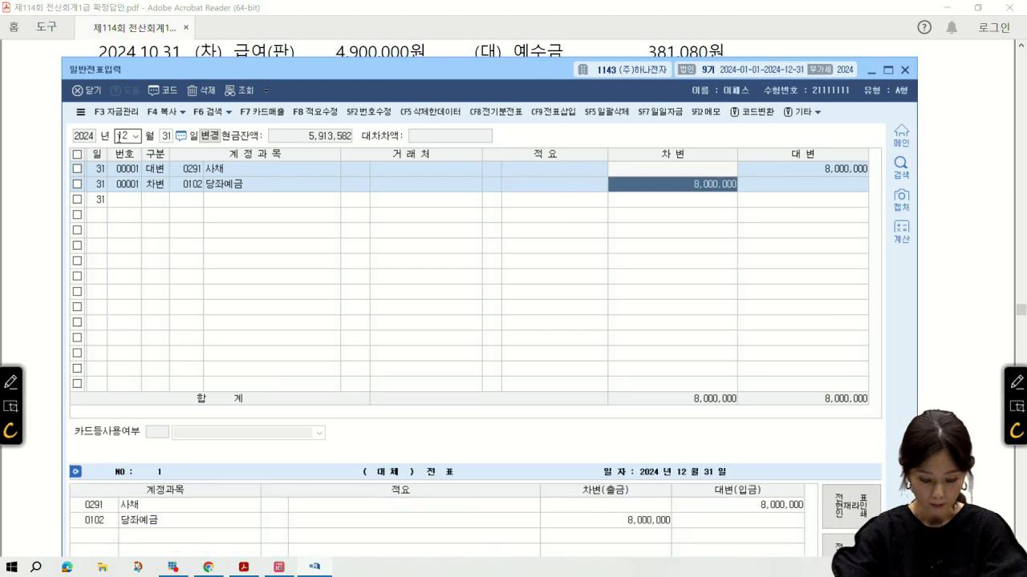
{"action": "type", "text": "8450000"}
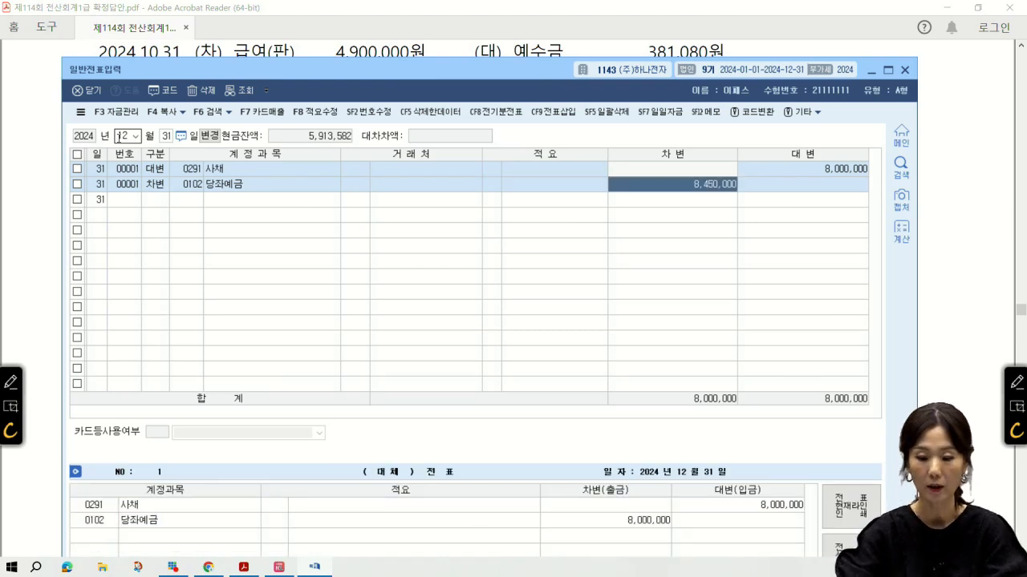
{"action": "key", "text": "Return"}
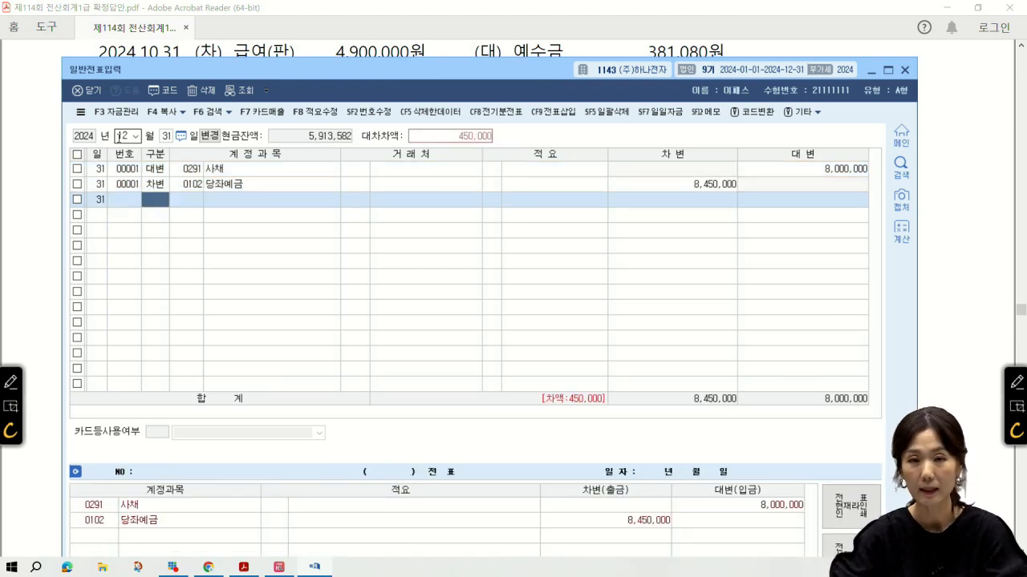
Add a credit line for account 0313 사채할증발행차금 of 450,000 to complete the bond issue entry
{"action": "type", "text": "4"}
{"action": "key", "text": "Return"}
{"action": "type", "text": "사채"}
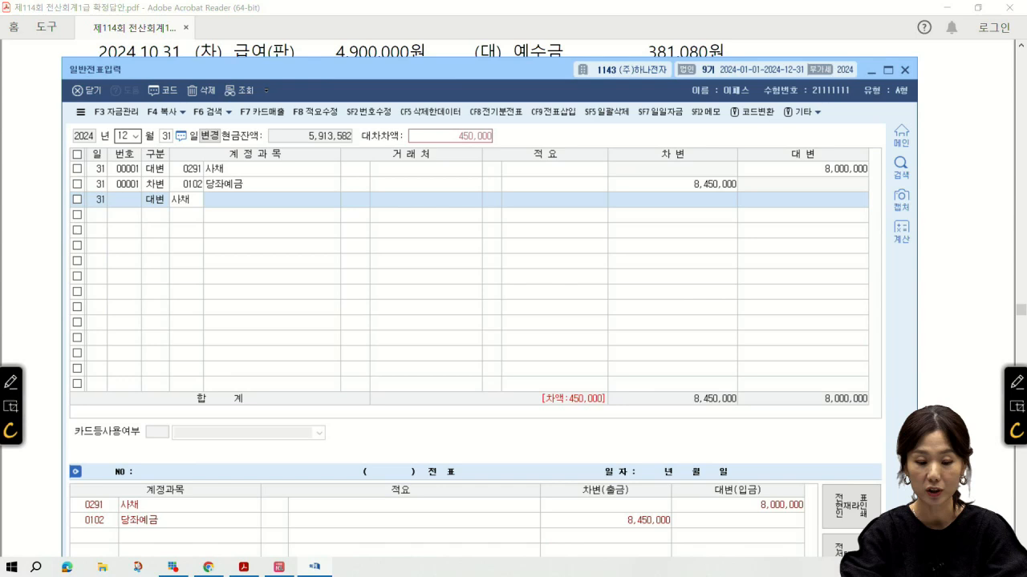
{"action": "key", "text": "Return"}
{"action": "key", "text": "Left"}
{"action": "type", "text": "할증"}
{"action": "key", "text": "Return"}
{"action": "key", "text": "Return"}
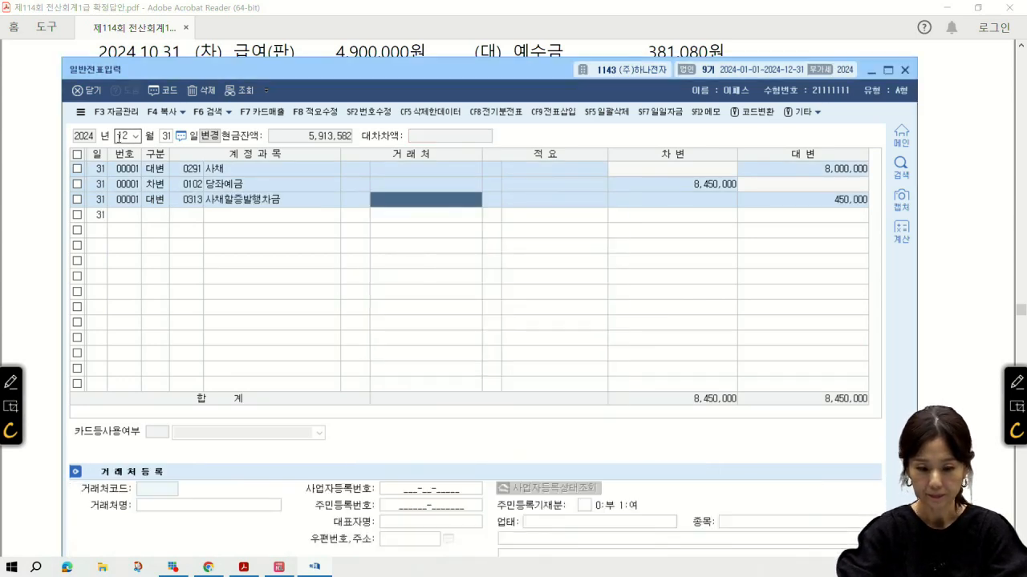
{"action": "key", "text": "Return"}
{"action": "key", "text": "Return"}
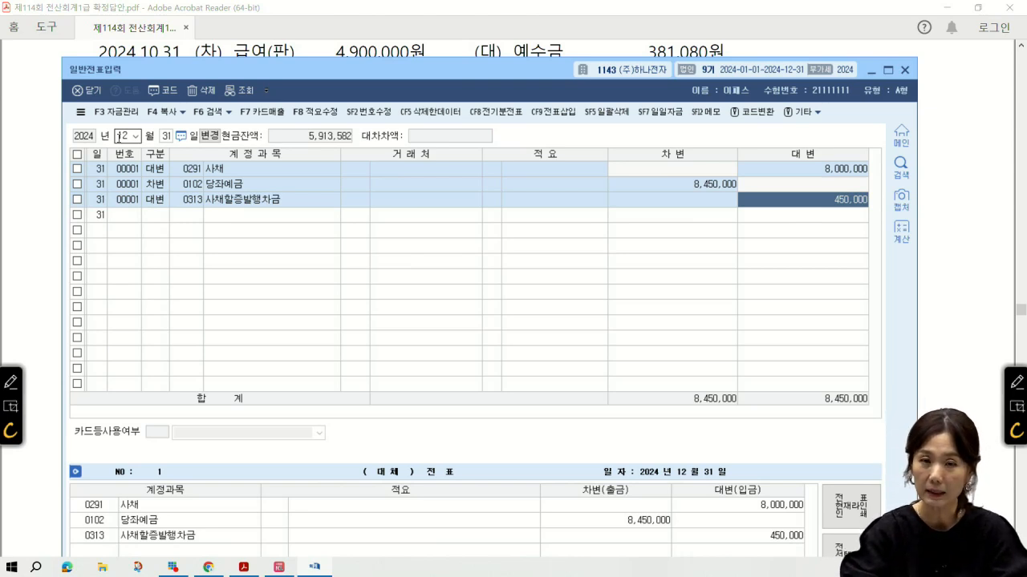
{"action": "key", "text": "Return"}
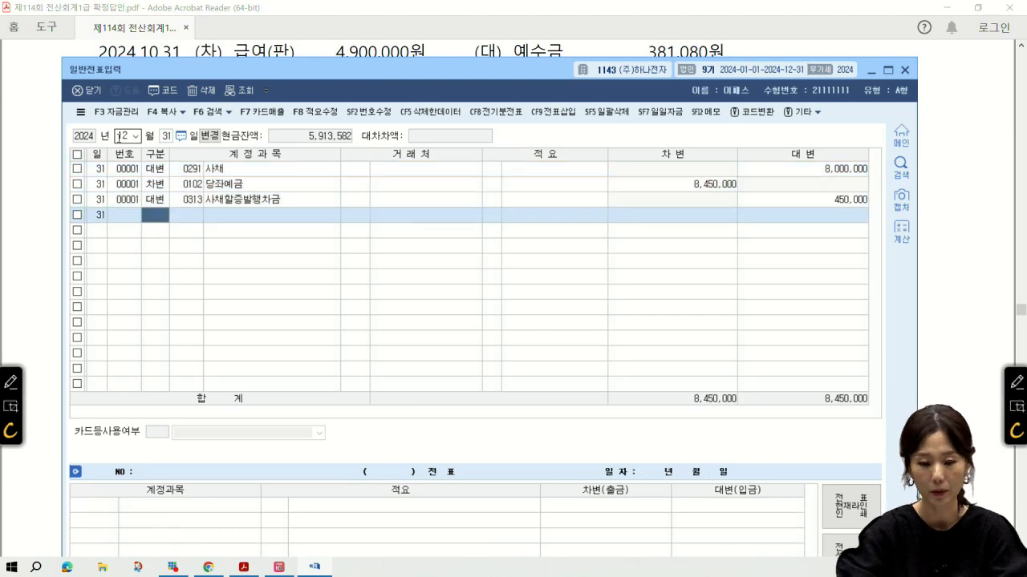
Switch to the Acrobat Reader exam PDF, check the item [6] answer, and read Problem 3's instructions and item [1], the July 20 export
{"action": "left_click", "coordinate": [35, 231]}
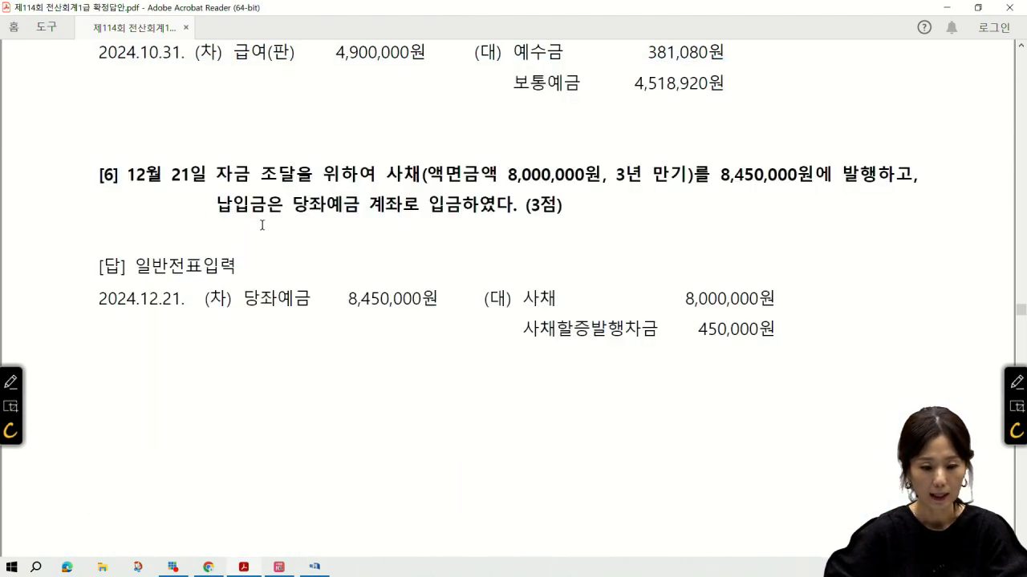
{"action": "scroll", "coordinate": [244, 218], "scroll_direction": "down", "scroll_amount": 5}
{"action": "scroll", "coordinate": [264, 225], "scroll_direction": "up", "scroll_amount": 2}
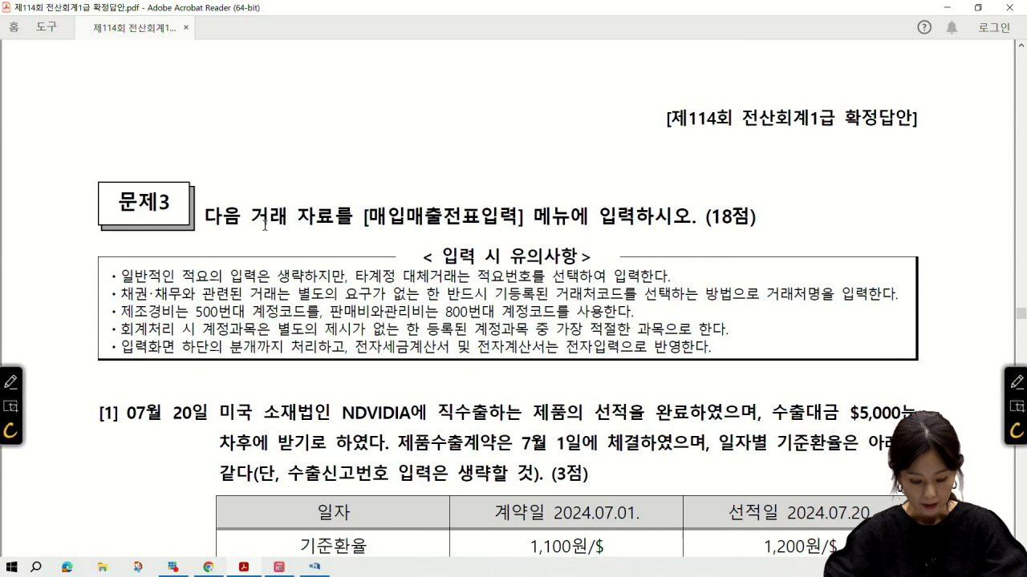
{"action": "scroll", "coordinate": [265, 225], "scroll_direction": "down", "scroll_amount": 2}
{"action": "scroll", "coordinate": [264, 225], "scroll_direction": "up", "scroll_amount": 2}
{"action": "scroll", "coordinate": [265, 224], "scroll_direction": "down", "scroll_amount": 2}
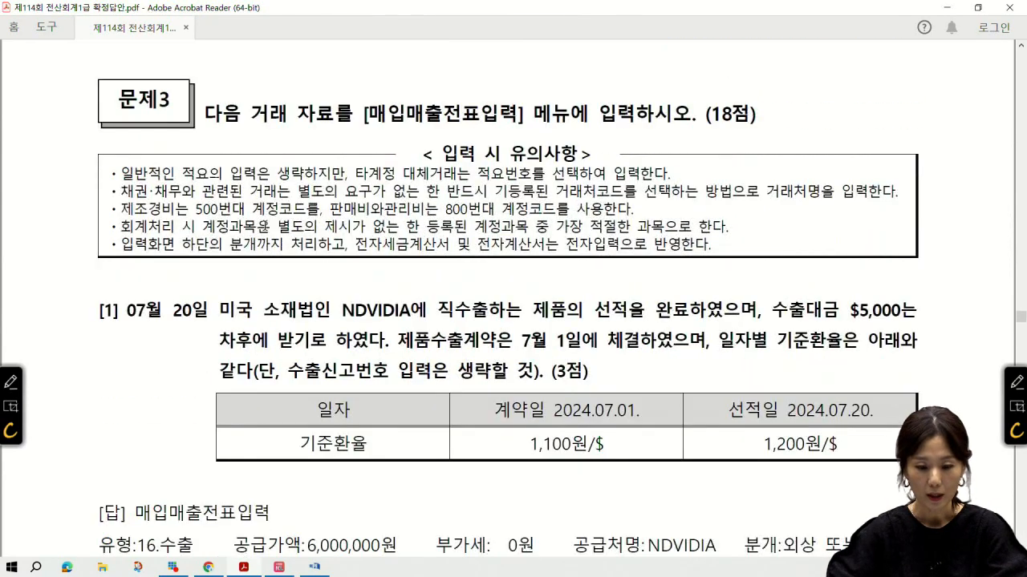
{"action": "scroll", "coordinate": [265, 226], "scroll_direction": "down", "scroll_amount": 1}
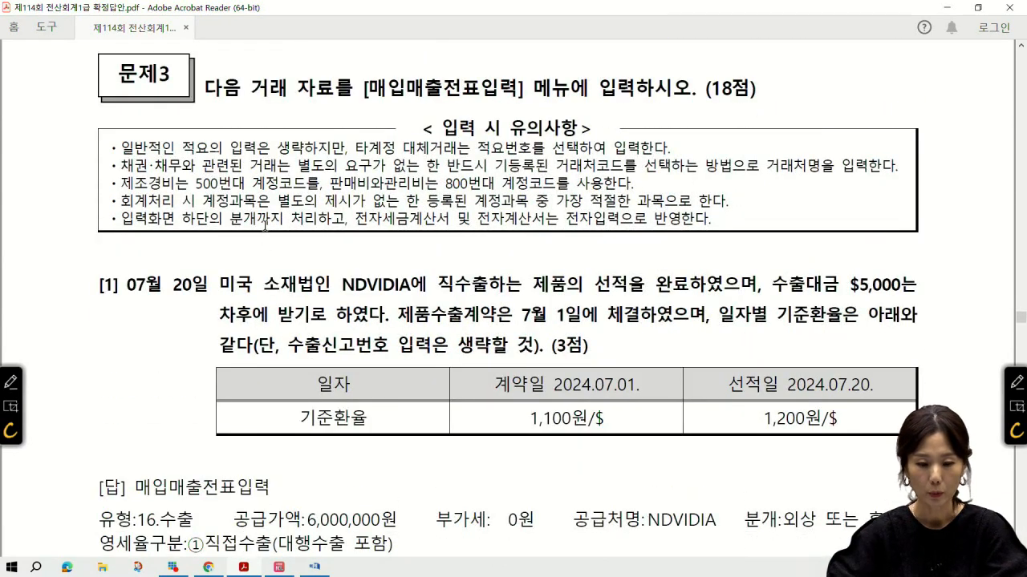
In KcLep, close [일반전표입력] and open [매입매출전표입력]
{"action": "left_click", "coordinate": [314, 567]}
{"action": "left_click", "coordinate": [90, 92]}
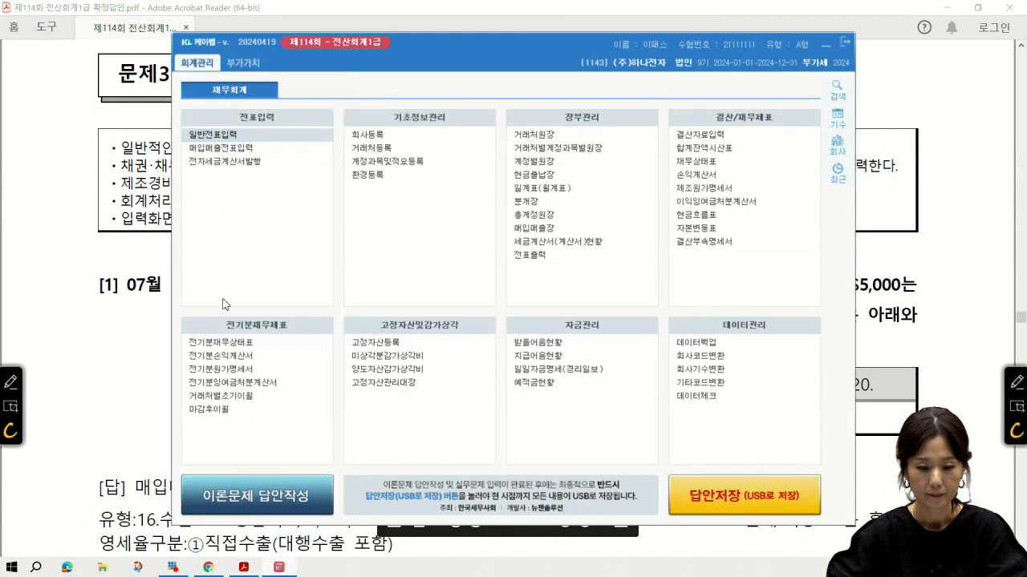
{"action": "left_click", "coordinate": [240, 148]}
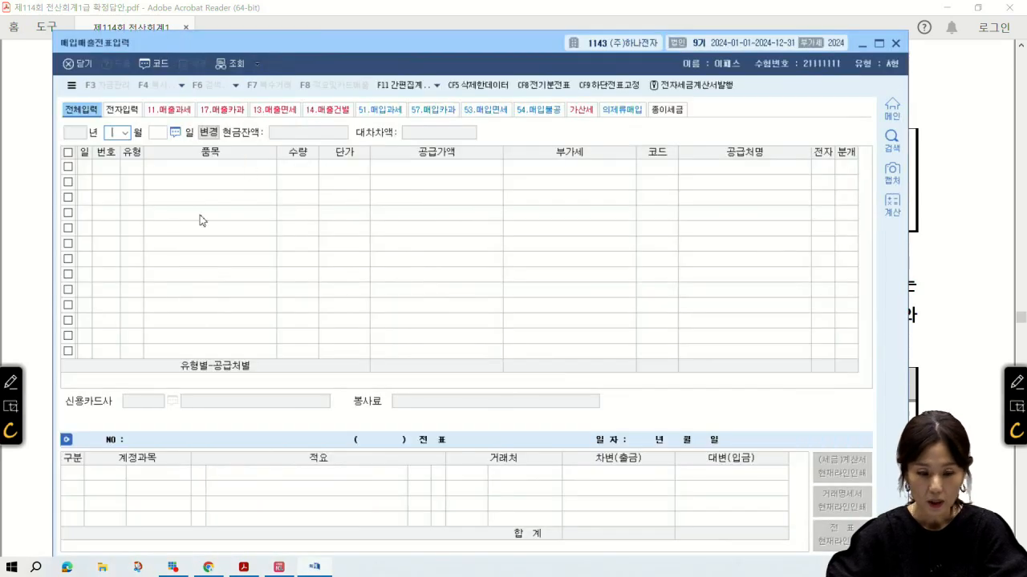
Back in the exam PDF, circle 직수출 in item [1] in blue ink, underline 선적을 완료하였으며, and write 16 above
{"action": "left_click", "coordinate": [53, 230]}
{"action": "scroll", "coordinate": [60, 236], "scroll_direction": "down", "scroll_amount": 2}
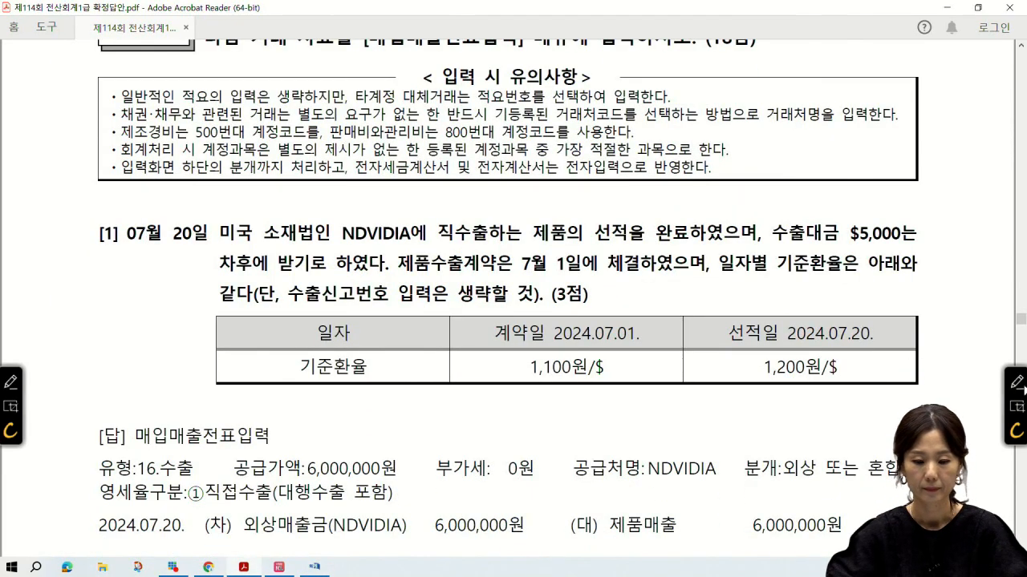
{"action": "left_click", "coordinate": [1016, 383]}
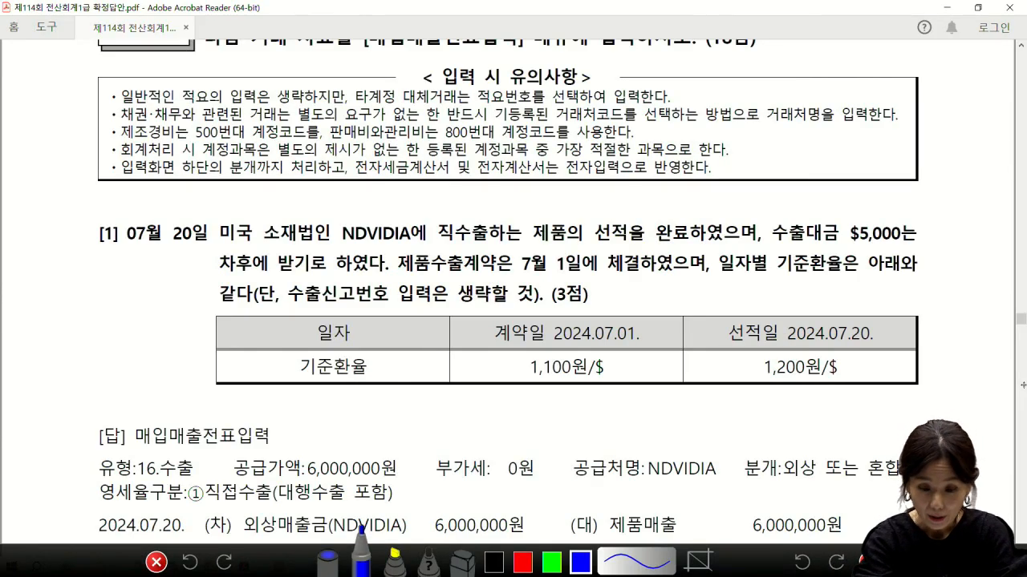
{"action": "mouse_move", "coordinate": [486, 238]}
{"action": "left_mouse_down"}
{"action": "mouse_move", "coordinate": [456, 244]}
{"action": "mouse_move", "coordinate": [483, 250]}
{"action": "left_mouse_up"}
{"action": "left_click_drag", "start_coordinate": [591, 241], "coordinate": [745, 237]}
{"action": "mouse_move", "coordinate": [349, 183]}
{"action": "left_mouse_down"}
{"action": "mouse_move", "coordinate": [349, 212]}
{"action": "mouse_move", "coordinate": [365, 207]}
{"action": "left_mouse_up"}
{"action": "left_click", "coordinate": [393, 212]}
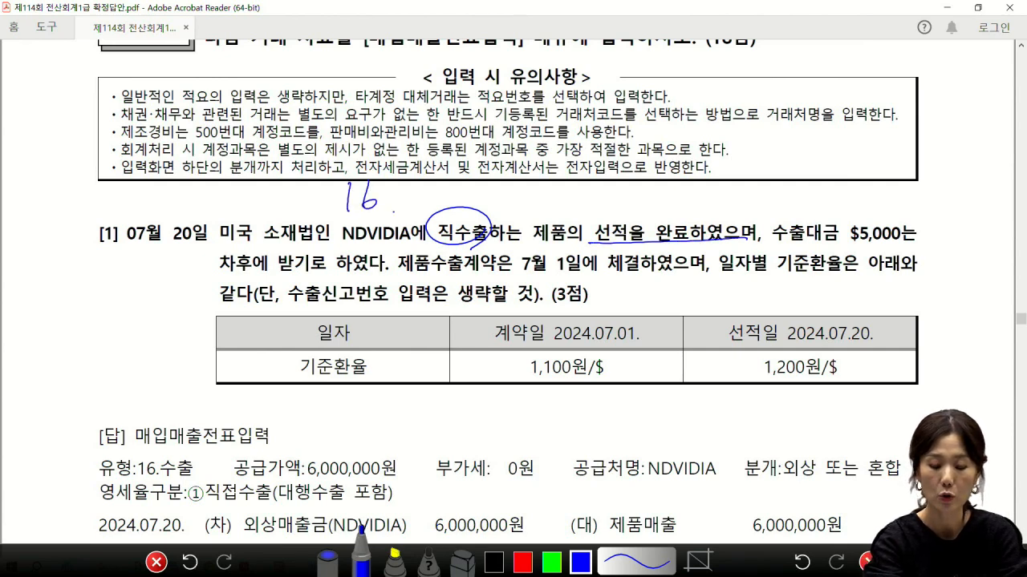
Mark $5,000, 7월 1일, 일자별 기준환율, 07월 20일, 선적 and the 1,200원/$ rate in item [1] in blue ink
{"action": "mouse_move", "coordinate": [825, 240]}
{"action": "left_mouse_down"}
{"action": "mouse_move", "coordinate": [882, 217]}
{"action": "mouse_move", "coordinate": [820, 258]}
{"action": "left_mouse_up"}
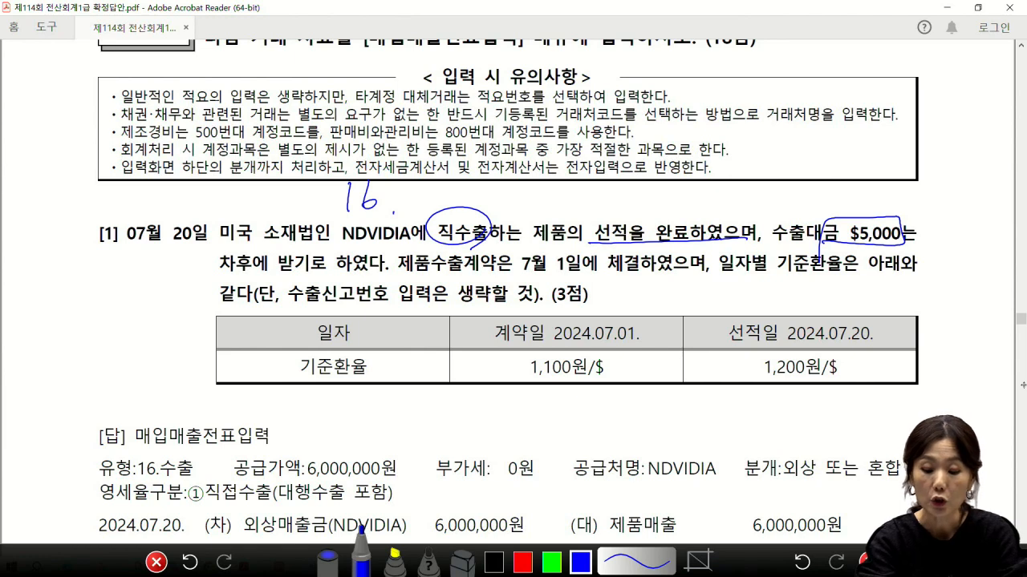
{"action": "mouse_move", "coordinate": [591, 277]}
{"action": "left_mouse_down"}
{"action": "mouse_move", "coordinate": [504, 261]}
{"action": "mouse_move", "coordinate": [579, 281]}
{"action": "left_mouse_up"}
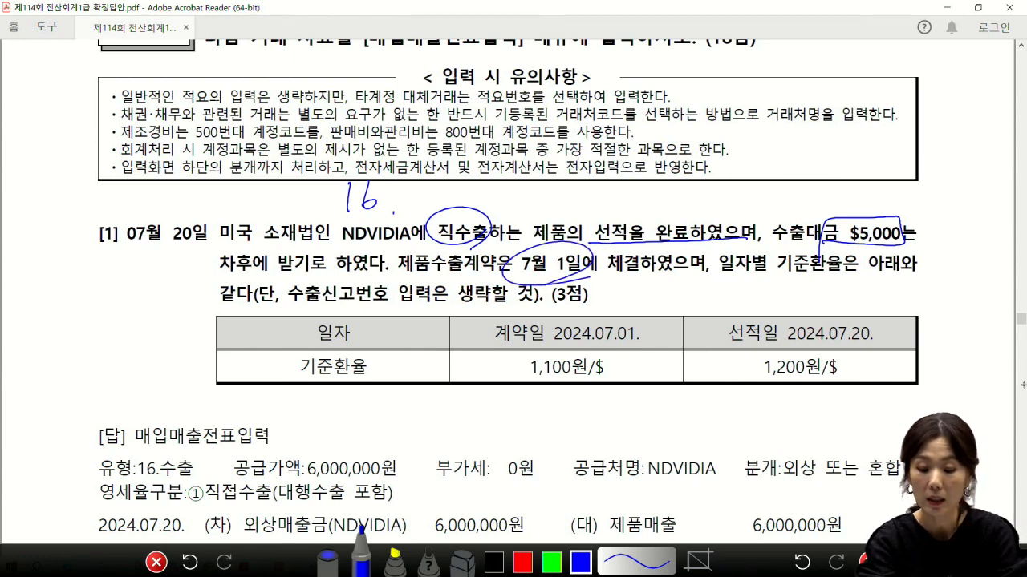
{"action": "left_click_drag", "start_coordinate": [714, 281], "coordinate": [831, 273]}
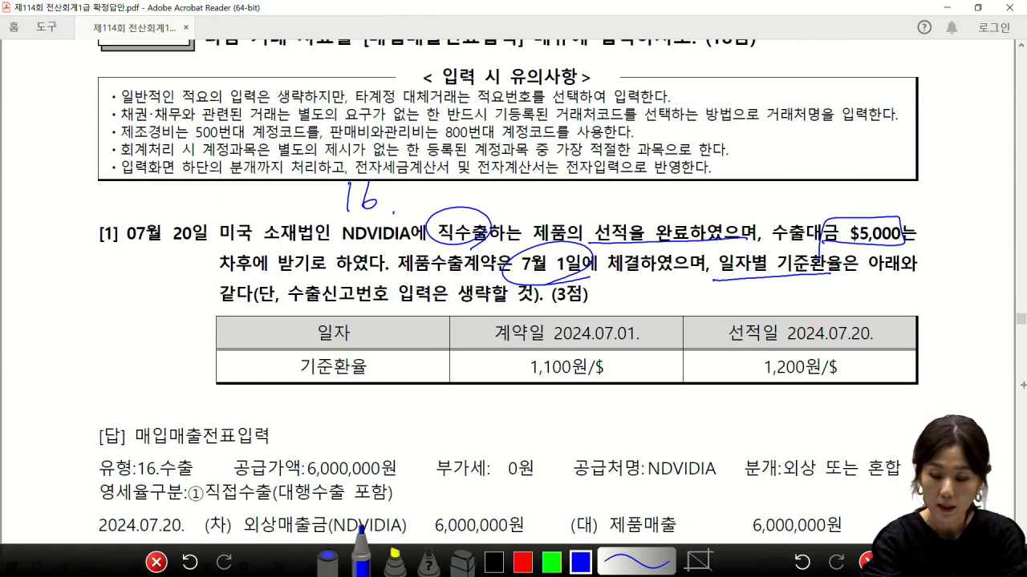
{"action": "mouse_move", "coordinate": [188, 262]}
{"action": "left_mouse_down"}
{"action": "mouse_move", "coordinate": [122, 268]}
{"action": "mouse_move", "coordinate": [186, 287]}
{"action": "left_mouse_up"}
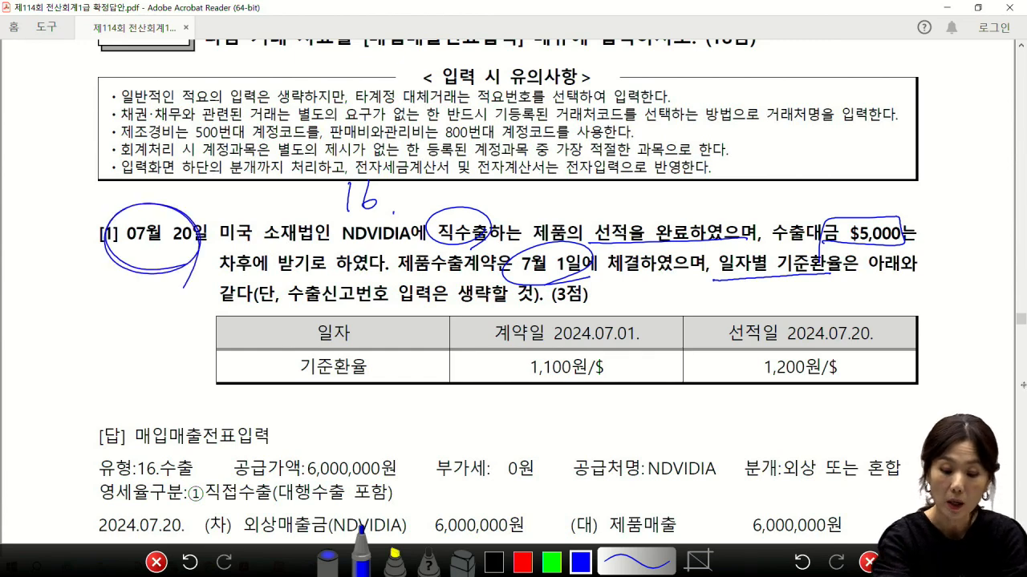
{"action": "mouse_move", "coordinate": [626, 259]}
{"action": "left_mouse_down"}
{"action": "mouse_move", "coordinate": [637, 210]}
{"action": "mouse_move", "coordinate": [656, 232]}
{"action": "mouse_move", "coordinate": [648, 258]}
{"action": "left_mouse_up"}
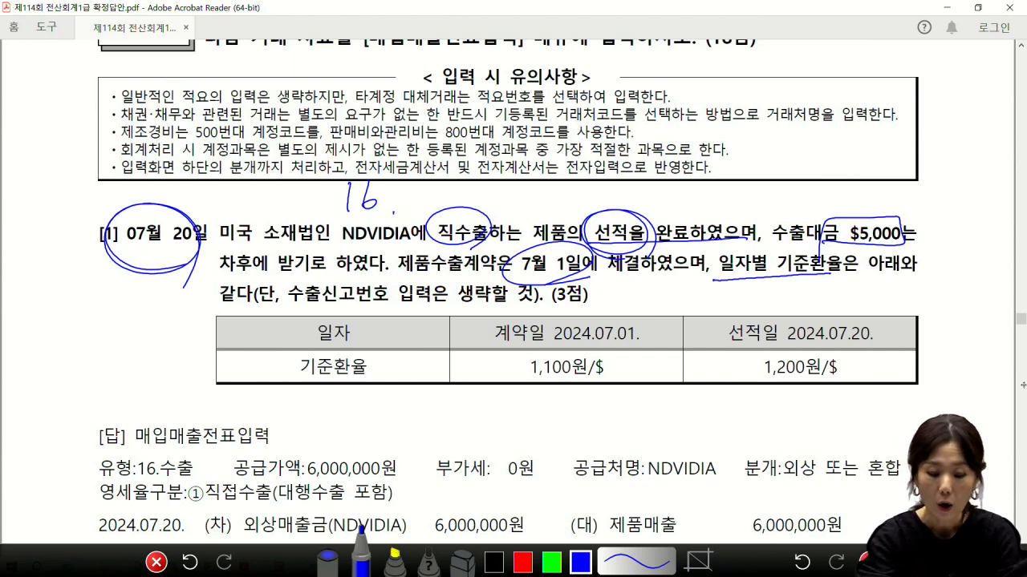
{"action": "mouse_move", "coordinate": [834, 397]}
{"action": "left_mouse_down"}
{"action": "mouse_move", "coordinate": [834, 336]}
{"action": "mouse_move", "coordinate": [770, 329]}
{"action": "mouse_move", "coordinate": [802, 393]}
{"action": "left_mouse_up"}
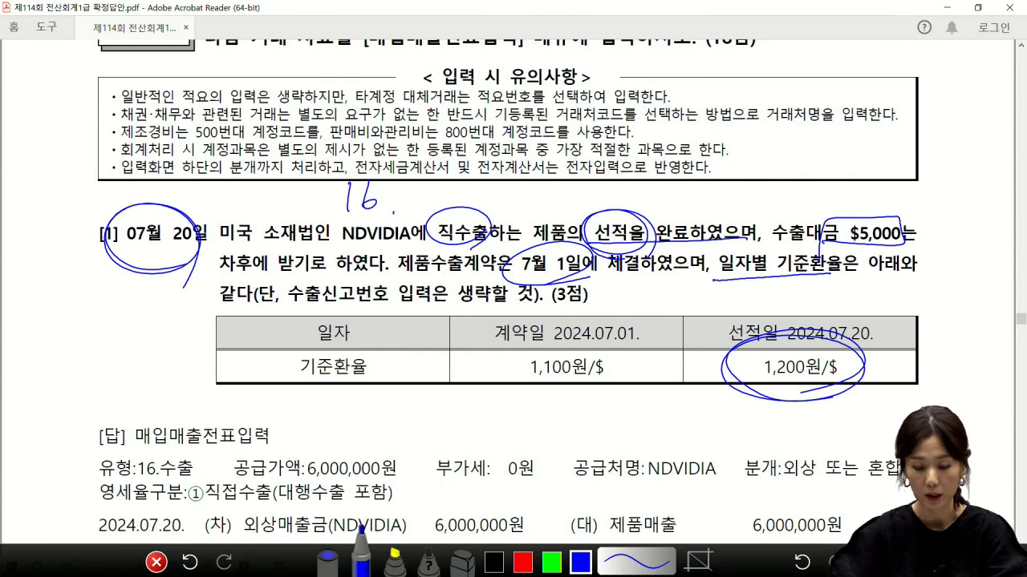
In KcLep's [매입매출전표입력], start a July 20, 2024 entry with transaction type 16 수출
{"action": "left_click", "coordinate": [314, 566]}
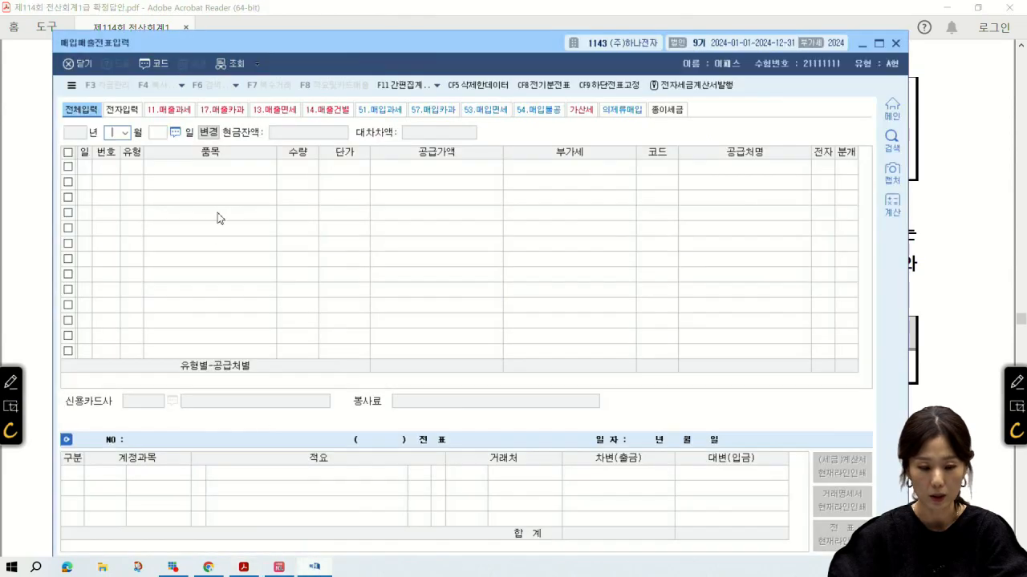
{"action": "type", "text": "07"}
{"action": "key", "text": "Return"}
{"action": "type", "text": "20"}
{"action": "key", "text": "Return"}
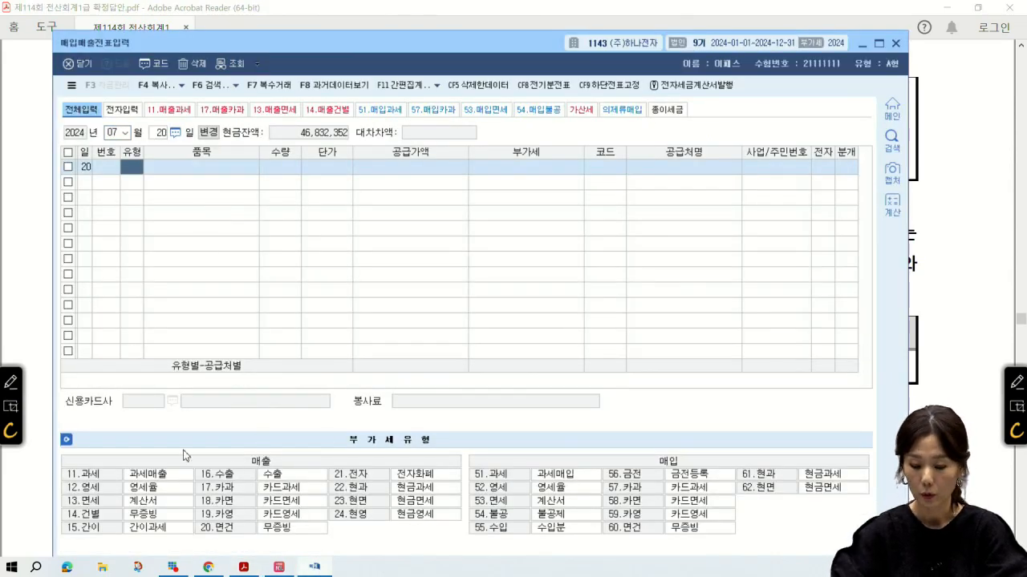
{"action": "type", "text": "16"}
{"action": "key", "text": "Return"}
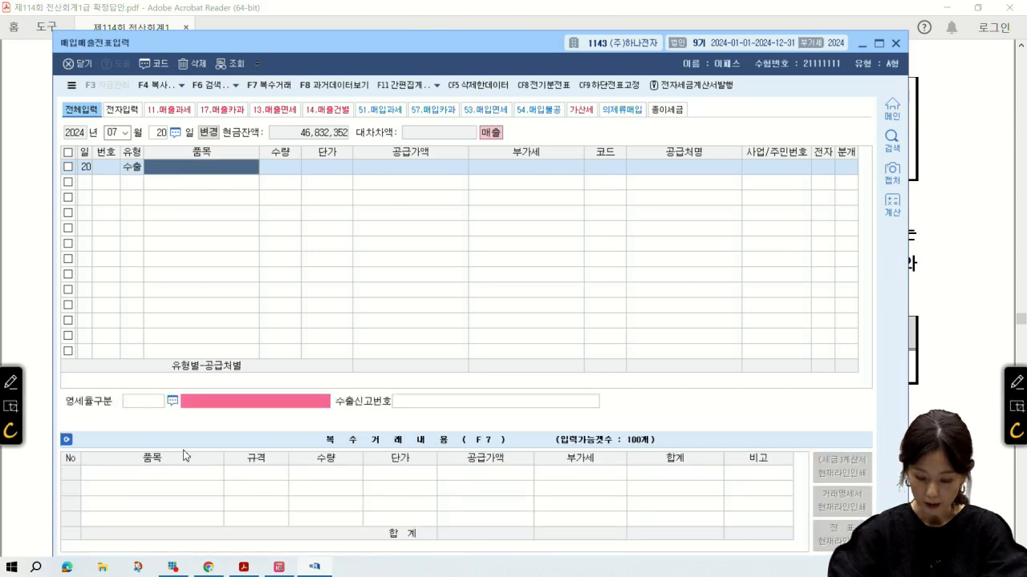
Enter item 제품, supply value 6,000,000 and customer NDVIDIA on the July 20 export line
{"action": "type", "text": "제품"}
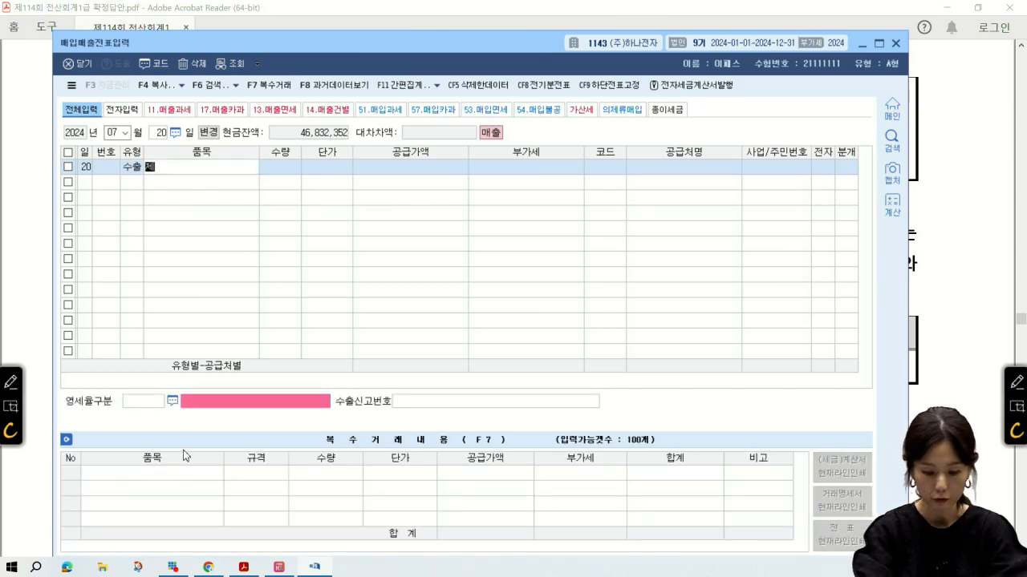
{"action": "key", "text": "Return"}
{"action": "key", "text": "Return"}
{"action": "key", "text": "Return"}
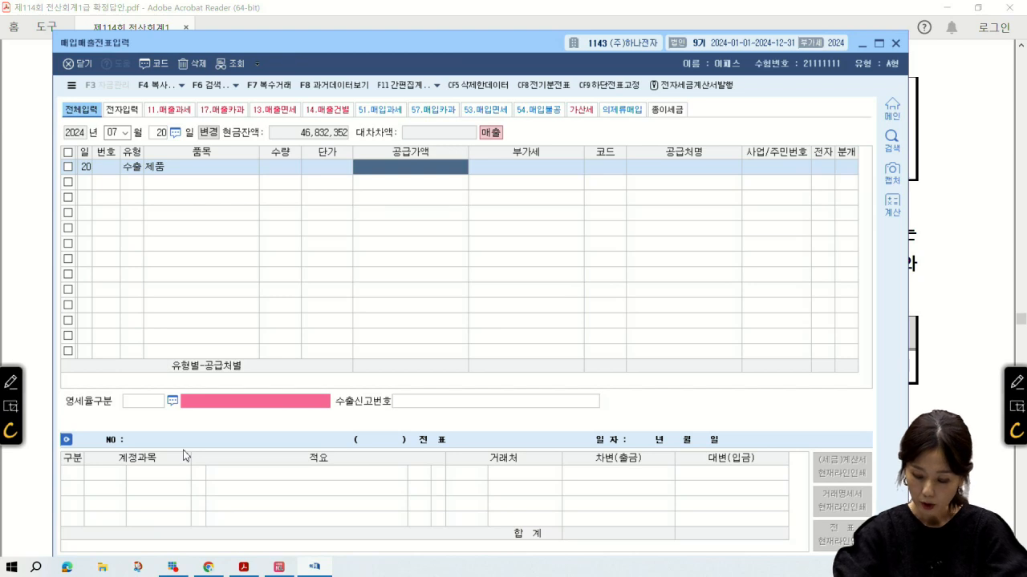
{"action": "type", "text": "6000000"}
{"action": "key", "text": "Return"}
{"action": "type", "text": "nd"}
{"action": "key", "text": "Return"}
{"action": "key", "text": "Return"}
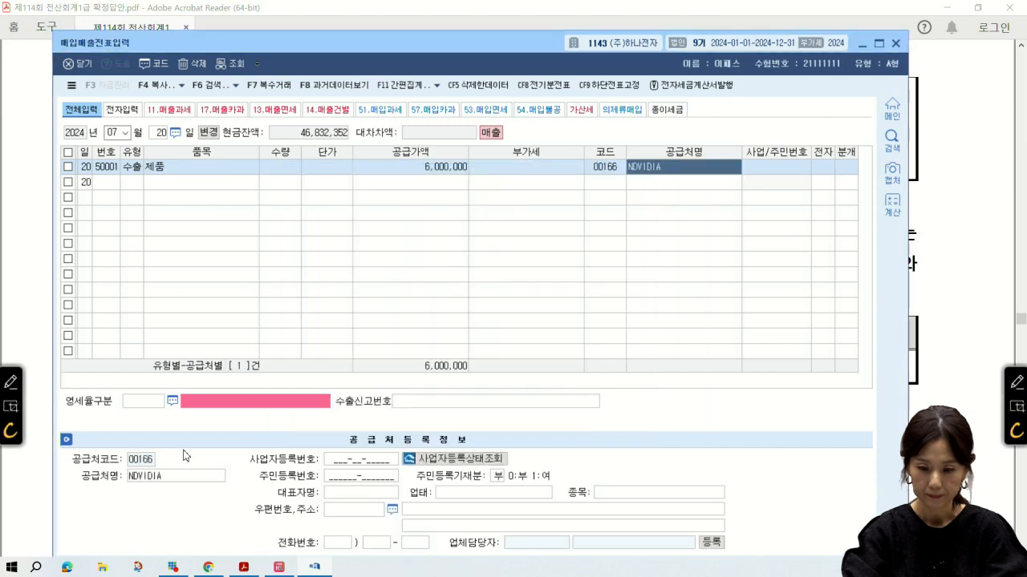
{"action": "key", "text": "Return"}
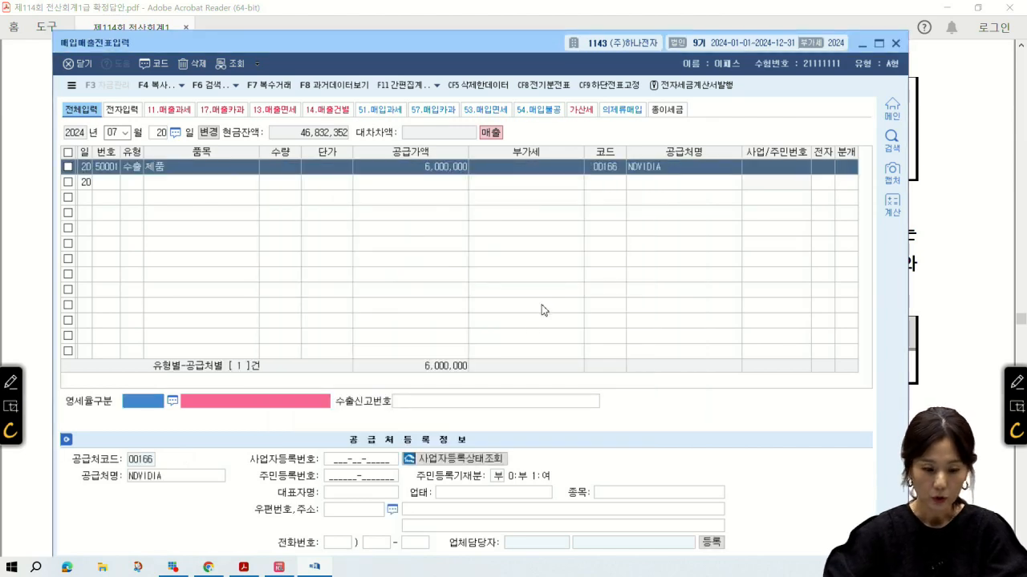
Set the export's 영세율구분 to 1 직접수출(대행수출 포함), leave the 수출신고번호 blank, and set its journal type to 외상
{"action": "left_click", "coordinate": [172, 401]}
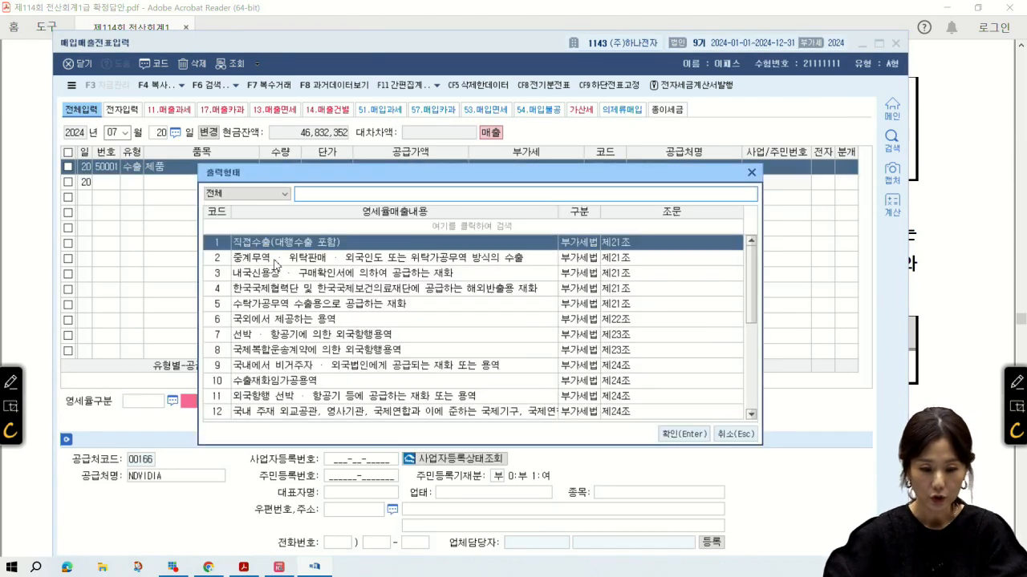
{"action": "left_click", "coordinate": [680, 433]}
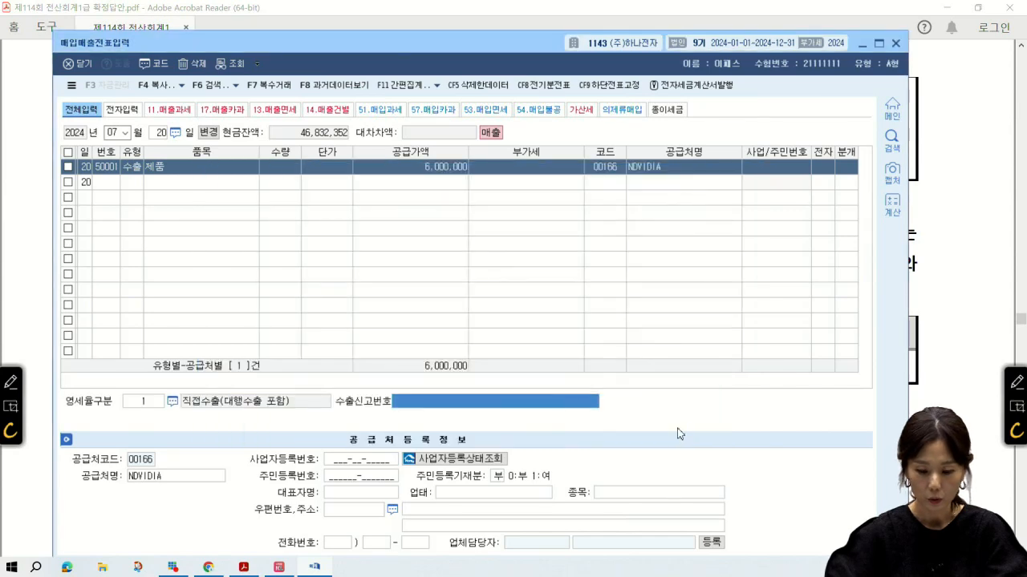
{"action": "key", "text": "Return"}
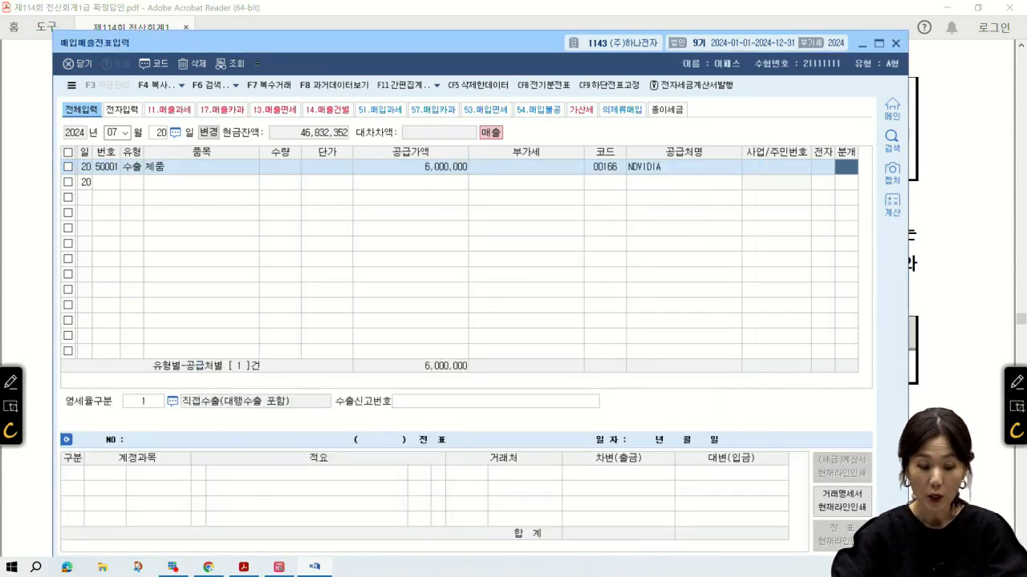
{"action": "type", "text": "2"}
{"action": "key", "text": "Return"}
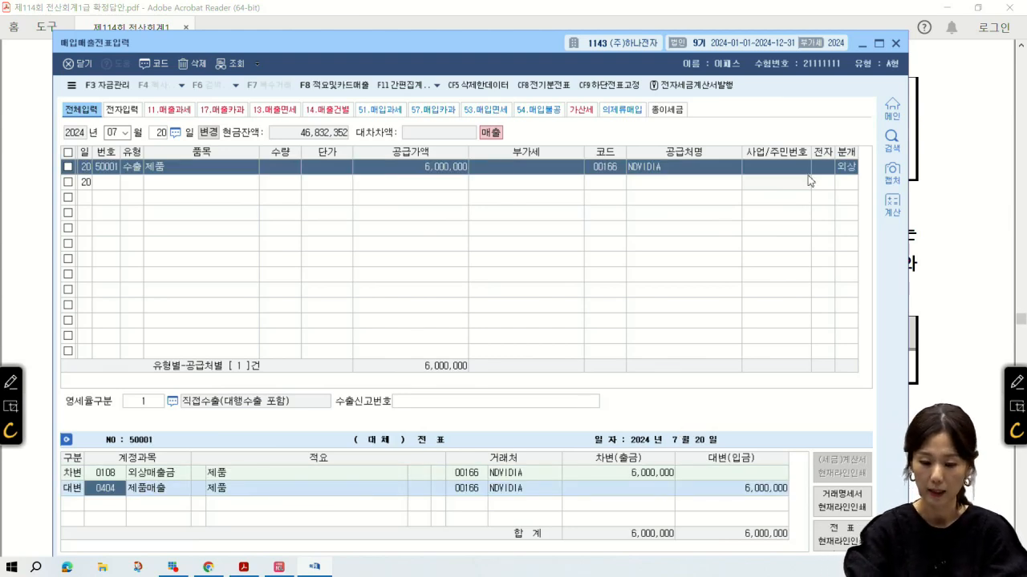
Complete the July 20 export voucher and bring up Problem 3 item [2] in the exam PDF
{"action": "key", "text": "Return"}
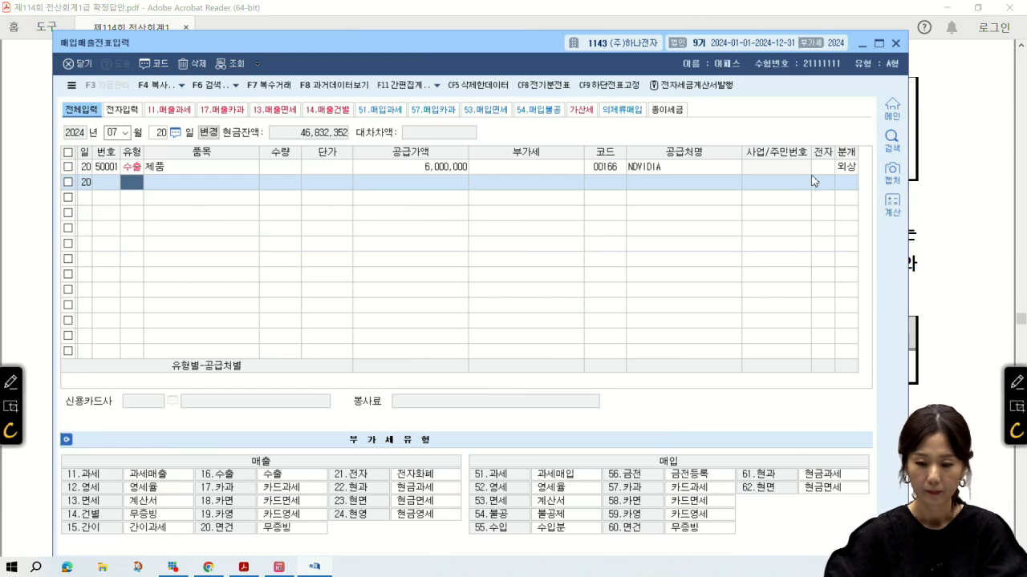
{"action": "left_click", "coordinate": [954, 204]}
{"action": "scroll", "coordinate": [694, 300], "scroll_direction": "down", "scroll_amount": 5}
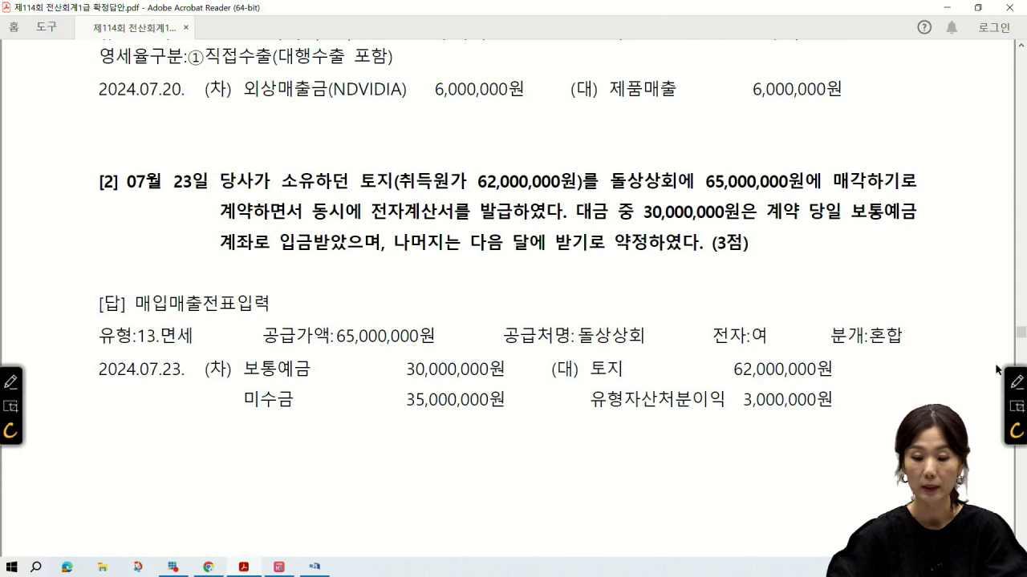
Mark 토지, 전자계산서를 발급, 30,000,000원 and the 나머지 clause in item [2] in blue ink, noting 면세 beside 전자계산서
{"action": "left_click", "coordinate": [1017, 384]}
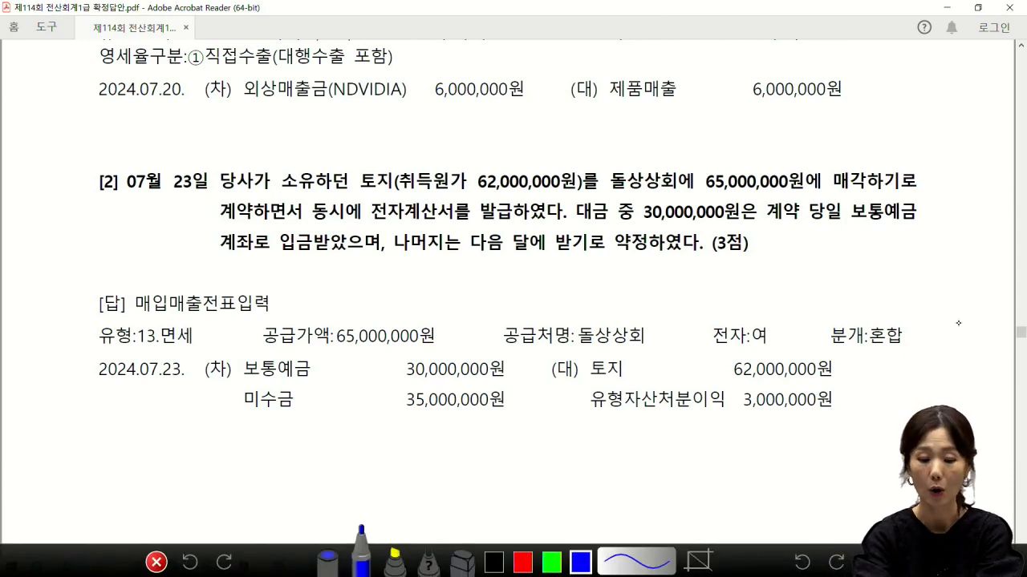
{"action": "mouse_move", "coordinate": [445, 225]}
{"action": "left_mouse_down"}
{"action": "mouse_move", "coordinate": [456, 206]}
{"action": "mouse_move", "coordinate": [569, 223]}
{"action": "left_mouse_up"}
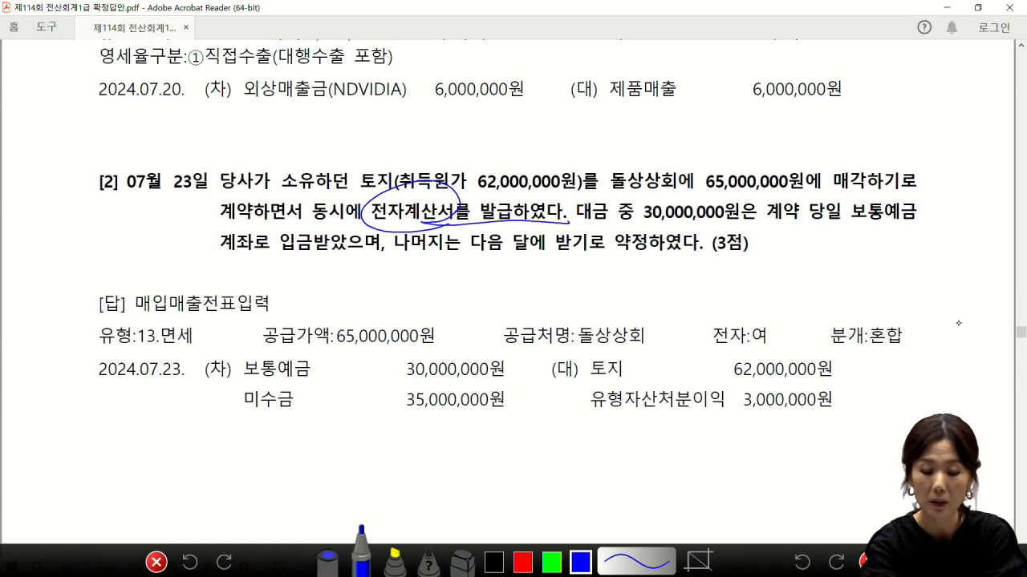
{"action": "mouse_move", "coordinate": [446, 185]}
{"action": "left_mouse_down"}
{"action": "mouse_move", "coordinate": [483, 144]}
{"action": "mouse_move", "coordinate": [470, 187]}
{"action": "left_mouse_up"}
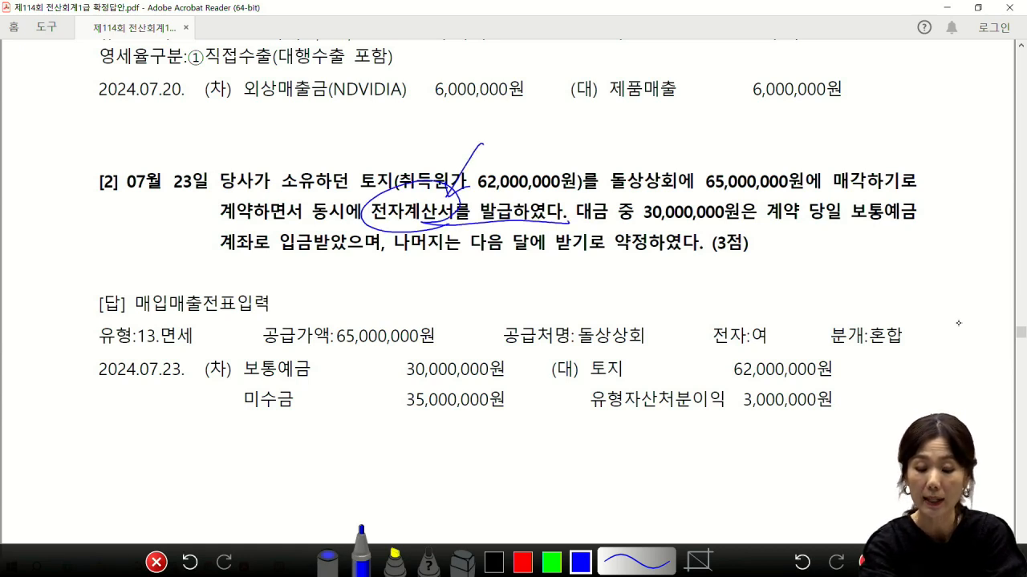
{"action": "mouse_move", "coordinate": [489, 130]}
{"action": "left_mouse_down"}
{"action": "mouse_move", "coordinate": [491, 164]}
{"action": "mouse_move", "coordinate": [509, 150]}
{"action": "mouse_move", "coordinate": [501, 167]}
{"action": "mouse_move", "coordinate": [529, 163]}
{"action": "left_mouse_up"}
{"action": "mouse_move", "coordinate": [377, 193]}
{"action": "left_mouse_down"}
{"action": "mouse_move", "coordinate": [400, 159]}
{"action": "mouse_move", "coordinate": [358, 189]}
{"action": "mouse_move", "coordinate": [377, 218]}
{"action": "left_mouse_up"}
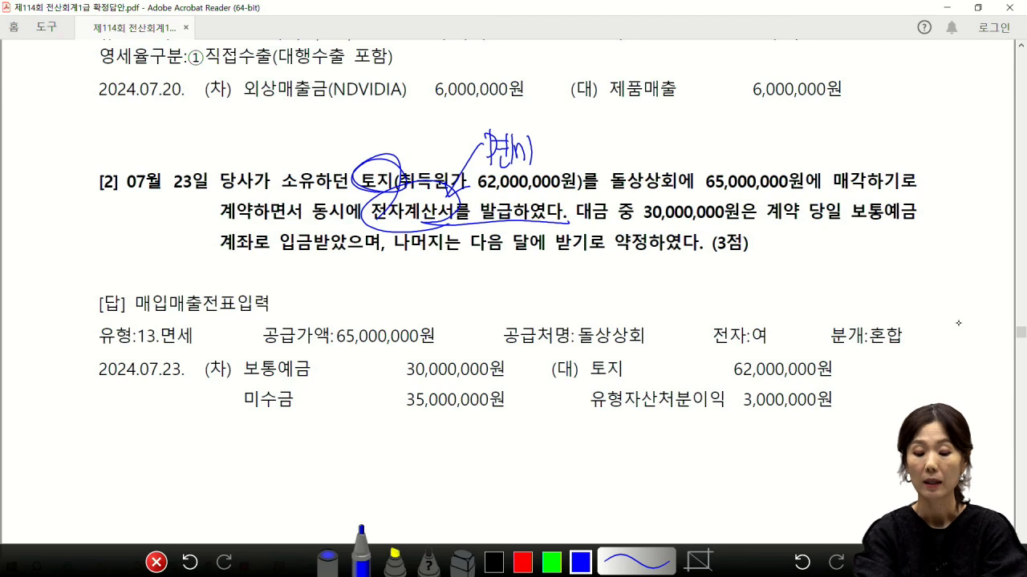
{"action": "left_click_drag", "start_coordinate": [653, 223], "coordinate": [756, 223]}
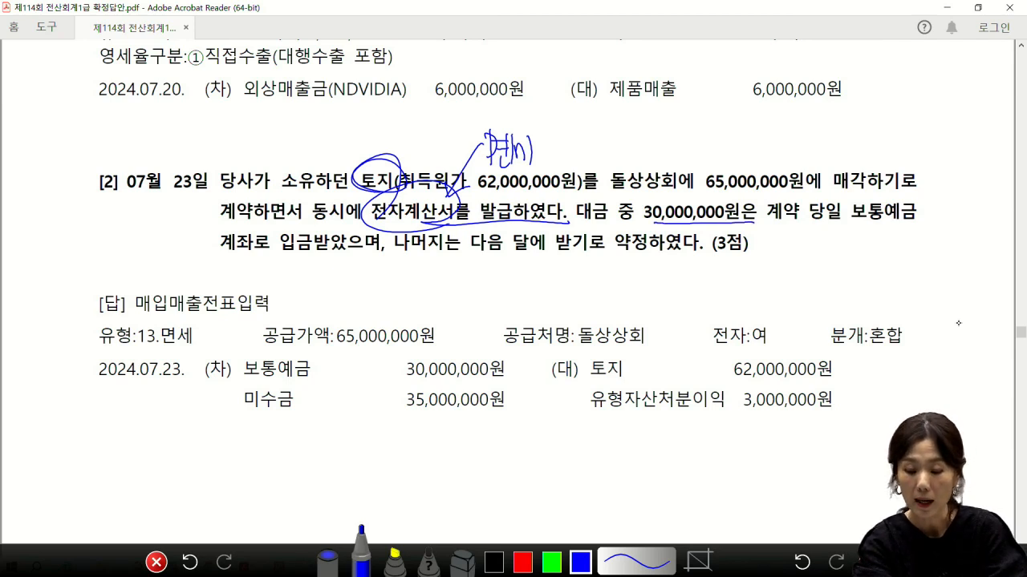
{"action": "mouse_move", "coordinate": [450, 232]}
{"action": "left_mouse_down"}
{"action": "mouse_move", "coordinate": [393, 256]}
{"action": "mouse_move", "coordinate": [690, 246]}
{"action": "left_mouse_up"}
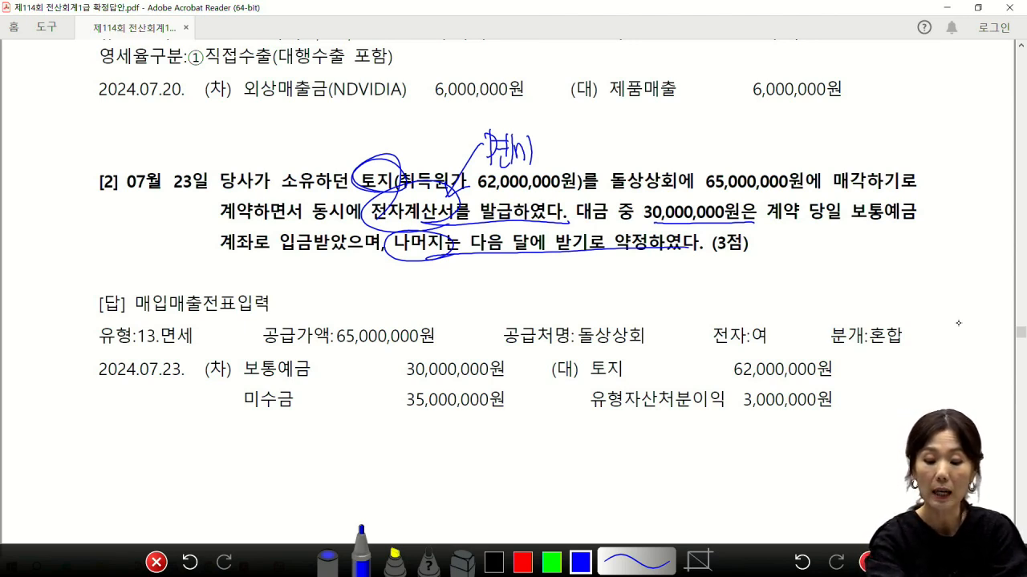
Mark 65,000,000원 and 30,000,000원 in item [2], plus the answer's 보통예금, 미수금, 토지 and 유형자산처분이익 lines in ink, and close the annotation mode
{"action": "left_click_drag", "start_coordinate": [597, 382], "coordinate": [853, 385]}
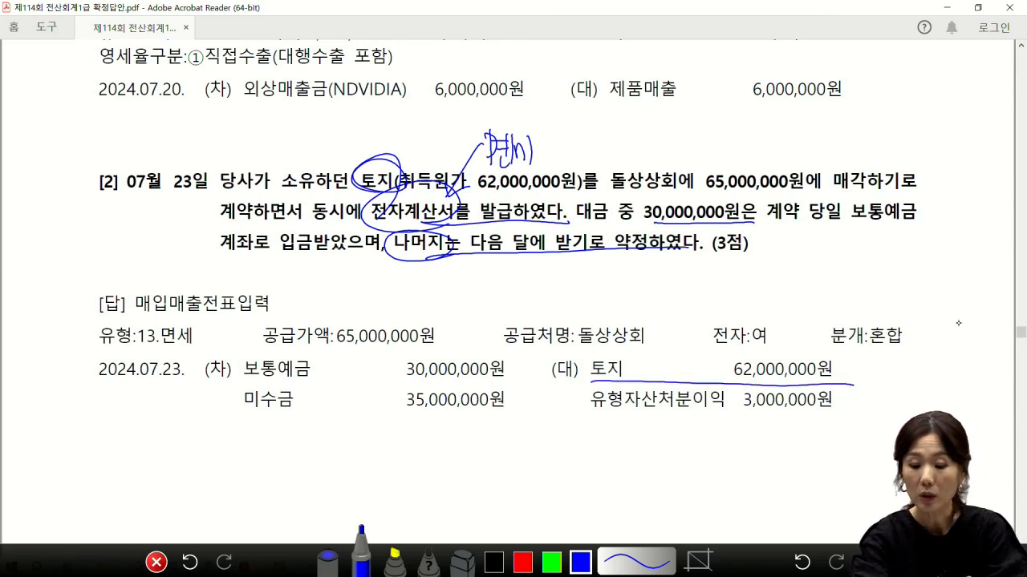
{"action": "mouse_move", "coordinate": [683, 194]}
{"action": "left_mouse_down"}
{"action": "mouse_move", "coordinate": [725, 195]}
{"action": "mouse_move", "coordinate": [695, 159]}
{"action": "mouse_move", "coordinate": [675, 212]}
{"action": "mouse_move", "coordinate": [708, 226]}
{"action": "mouse_move", "coordinate": [695, 242]}
{"action": "left_mouse_up"}
{"action": "left_click_drag", "start_coordinate": [250, 381], "coordinate": [328, 383]}
{"action": "left_click_drag", "start_coordinate": [579, 258], "coordinate": [562, 271]}
{"action": "mouse_move", "coordinate": [287, 415]}
{"action": "left_mouse_down"}
{"action": "mouse_move", "coordinate": [250, 423]}
{"action": "mouse_move", "coordinate": [304, 401]}
{"action": "mouse_move", "coordinate": [285, 435]}
{"action": "left_mouse_up"}
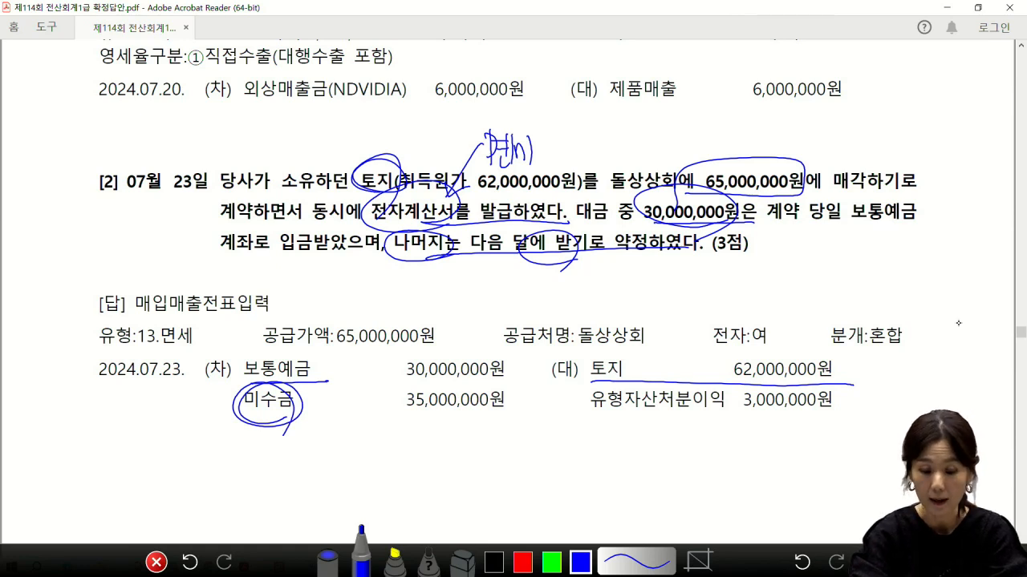
{"action": "mouse_move", "coordinate": [395, 429]}
{"action": "left_mouse_down"}
{"action": "mouse_move", "coordinate": [519, 353]}
{"action": "mouse_move", "coordinate": [394, 442]}
{"action": "left_mouse_up"}
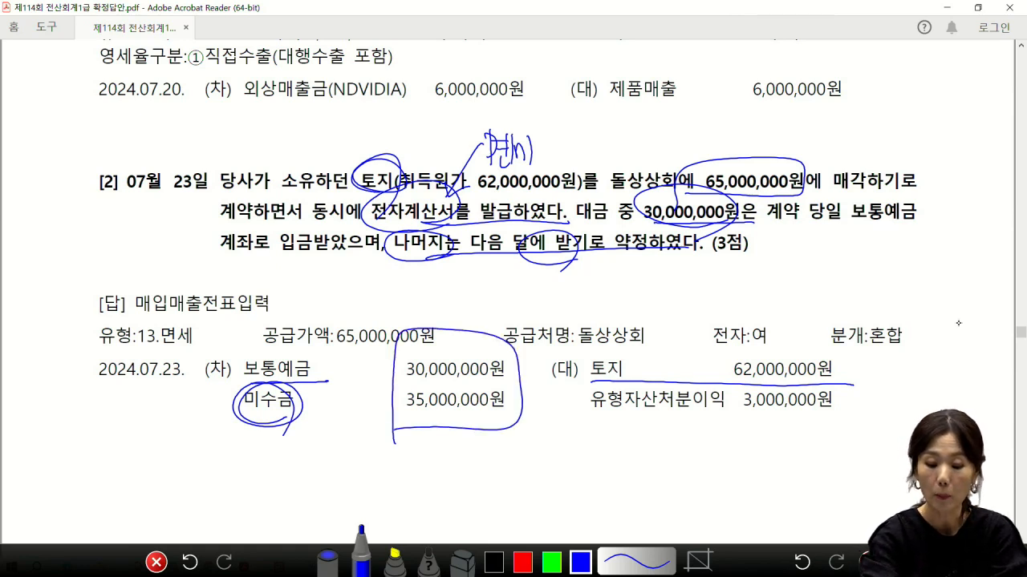
{"action": "mouse_move", "coordinate": [584, 382]}
{"action": "left_mouse_down"}
{"action": "mouse_move", "coordinate": [725, 337]}
{"action": "mouse_move", "coordinate": [852, 377]}
{"action": "left_mouse_up"}
{"action": "mouse_move", "coordinate": [751, 429]}
{"action": "left_mouse_down"}
{"action": "mouse_move", "coordinate": [778, 420]}
{"action": "mouse_move", "coordinate": [850, 437]}
{"action": "left_mouse_up"}
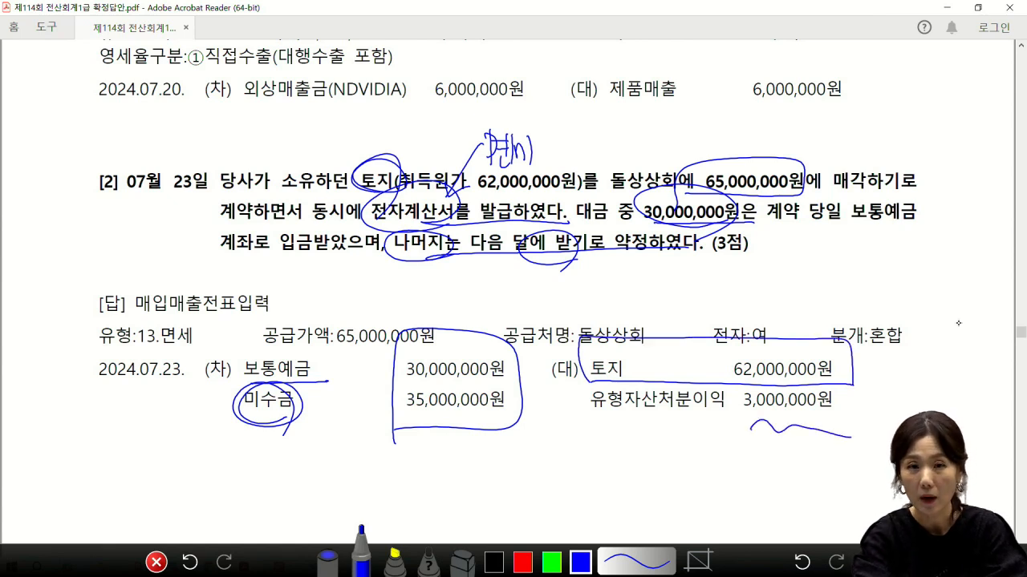
{"action": "mouse_move", "coordinate": [722, 391]}
{"action": "left_mouse_down"}
{"action": "mouse_move", "coordinate": [711, 379]}
{"action": "mouse_move", "coordinate": [666, 448]}
{"action": "mouse_move", "coordinate": [698, 362]}
{"action": "left_mouse_up"}
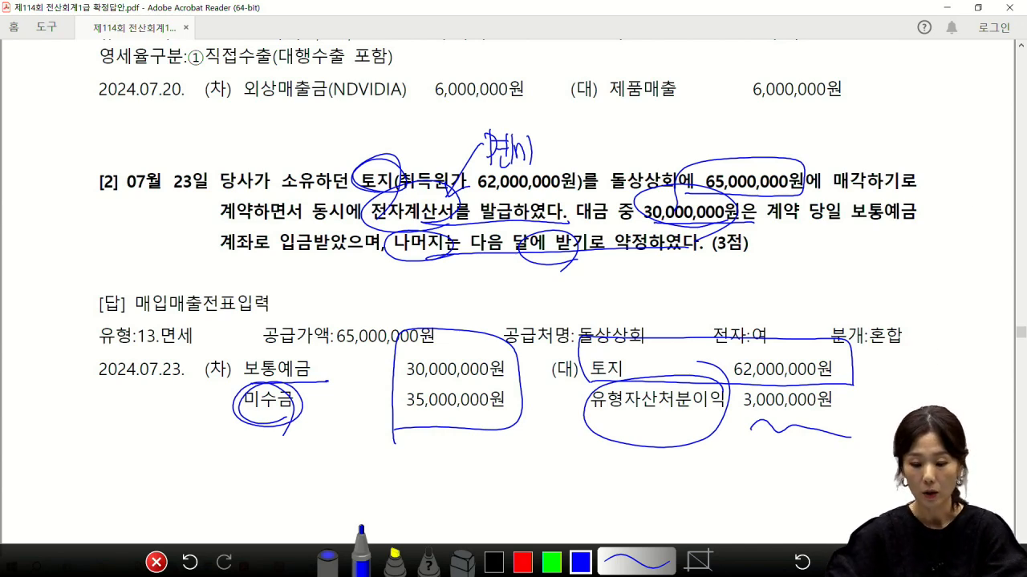
{"action": "left_click", "coordinate": [156, 562]}
In KcLep's [매입매출전표입력], start a July 23, 2024 entry with transaction type 13 면세
{"action": "left_click", "coordinate": [316, 566]}
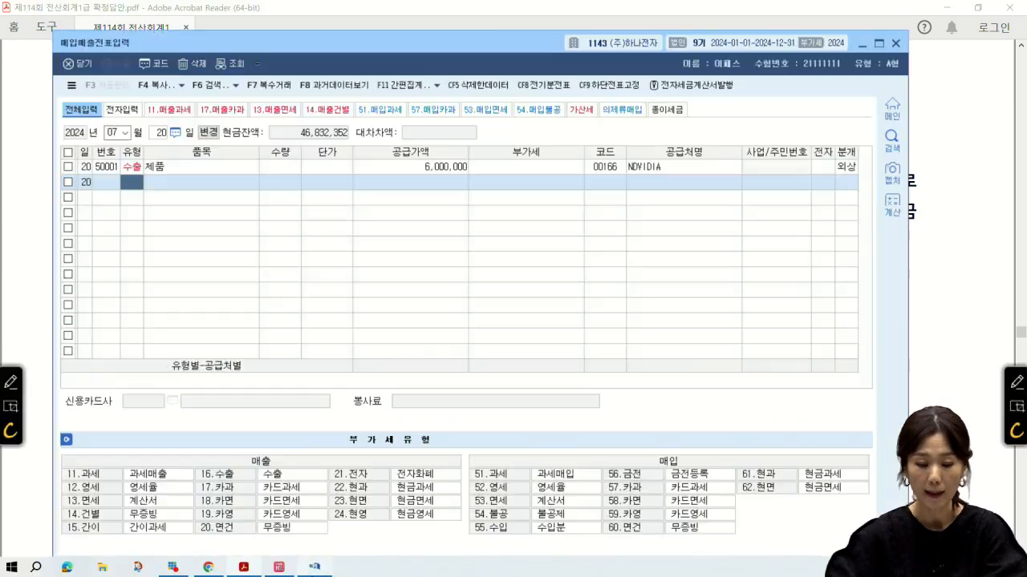
{"action": "left_click", "coordinate": [159, 135]}
{"action": "type", "text": "23"}
{"action": "key", "text": "Return"}
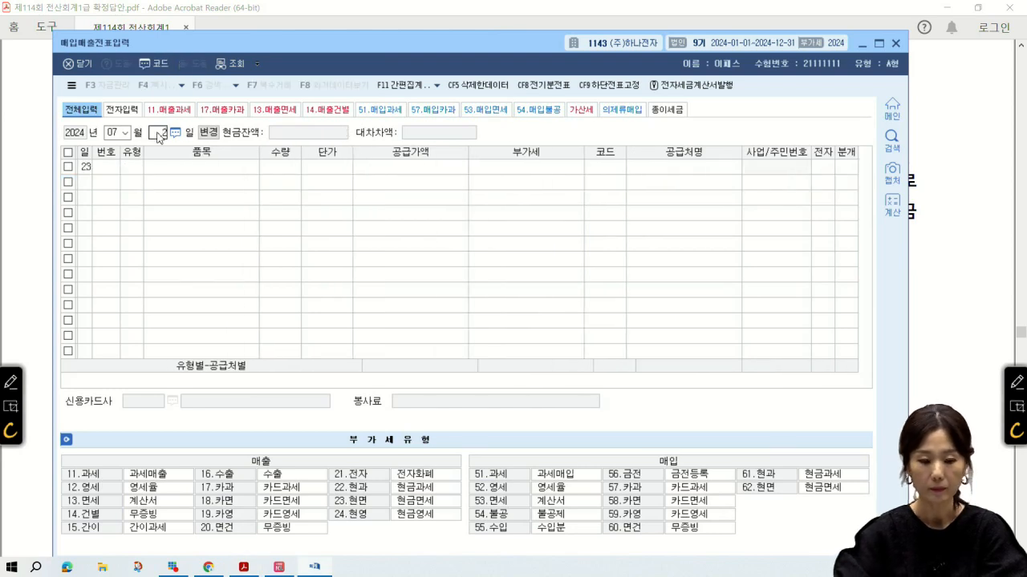
{"action": "type", "text": "13"}
{"action": "key", "text": "Return"}
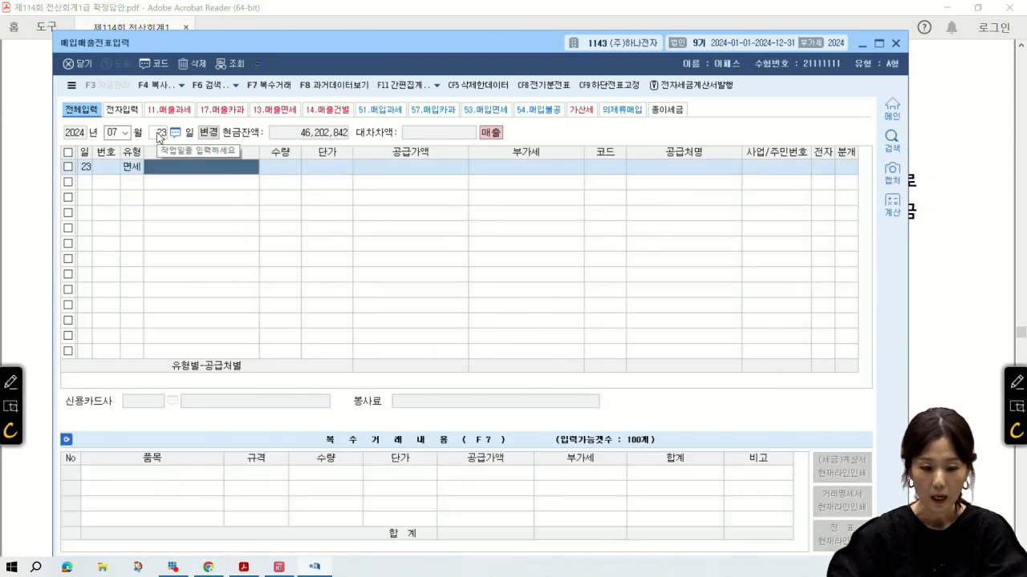
{"action": "left_click", "coordinate": [137, 171]}
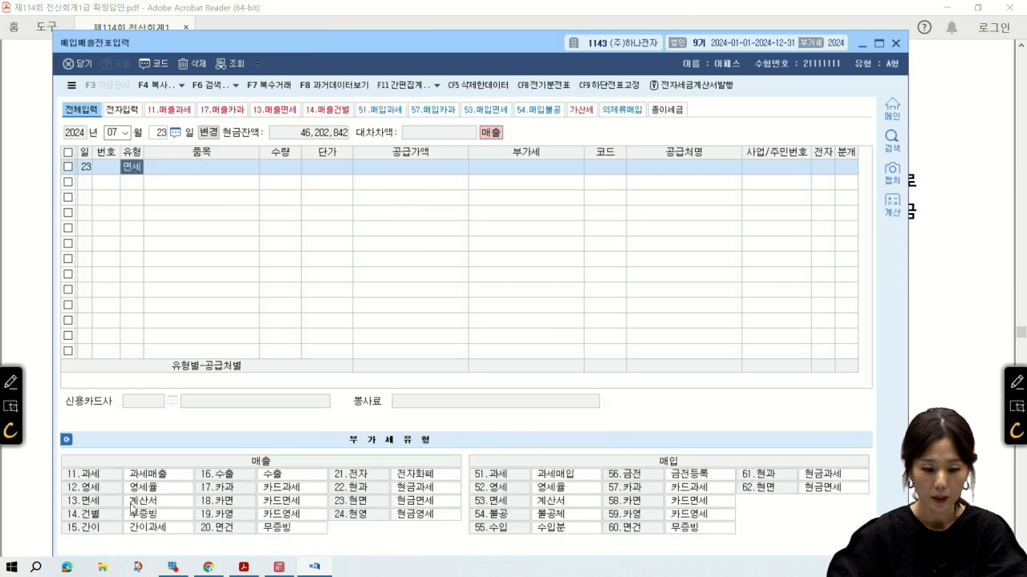
{"action": "left_click", "coordinate": [210, 168]}
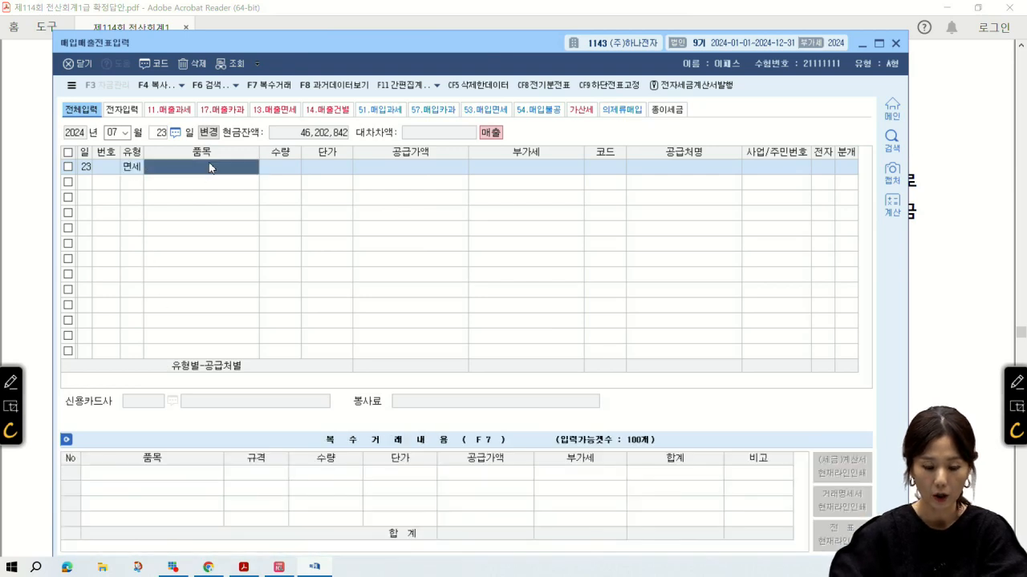
Enter item 토지, supply value 65,000,000 and customer 돌상상회 on the July 23 line
{"action": "type", "text": "xhwl"}
{"action": "key", "text": "BackSpace"}
{"action": "key", "text": "BackSpace"}
{"action": "key", "text": "BackSpace"}
{"action": "key", "text": "BackSpace"}
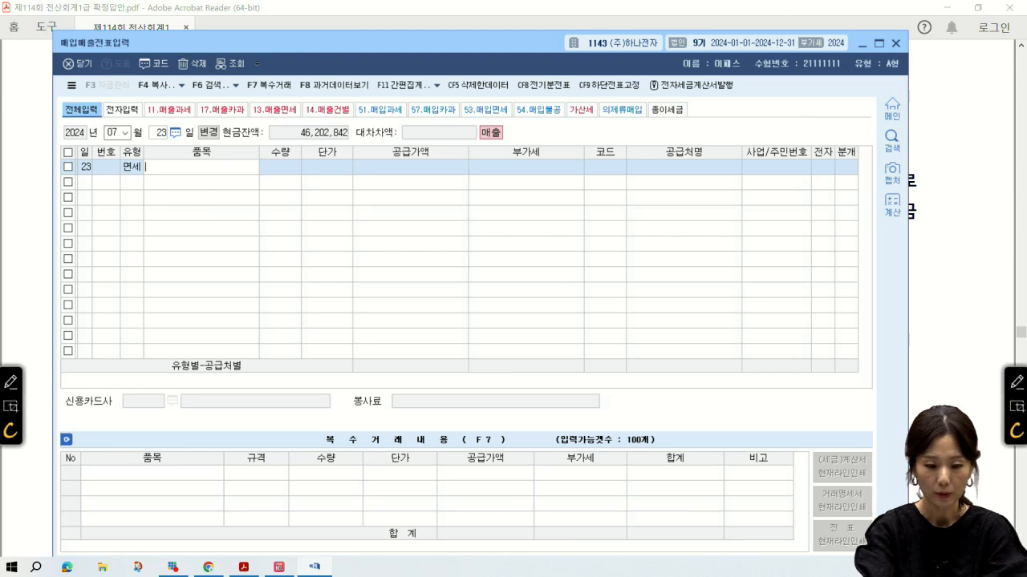
{"action": "type", "text": "토지"}
{"action": "key", "text": "Return"}
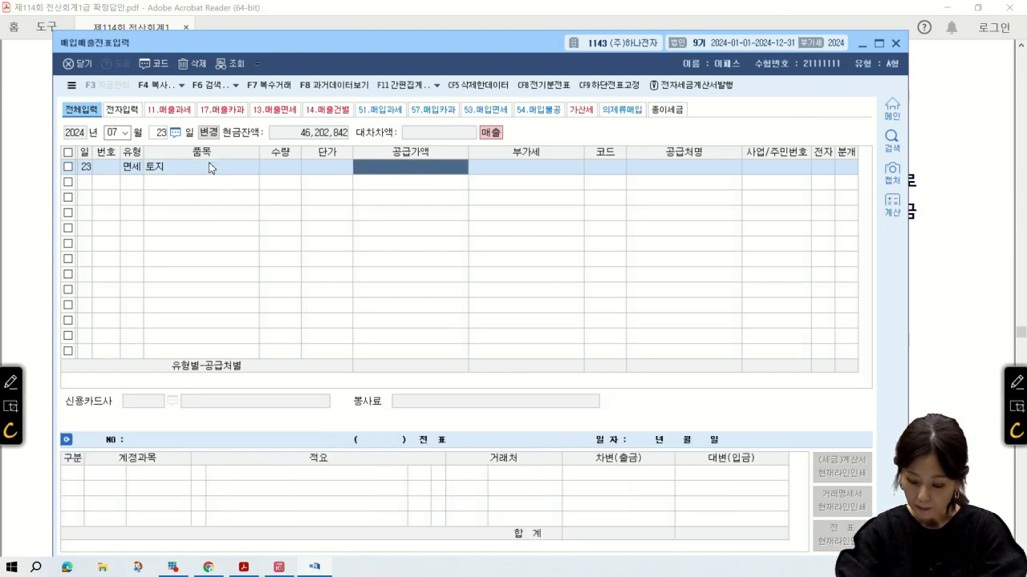
{"action": "type", "text": "65000000"}
{"action": "key", "text": "Return"}
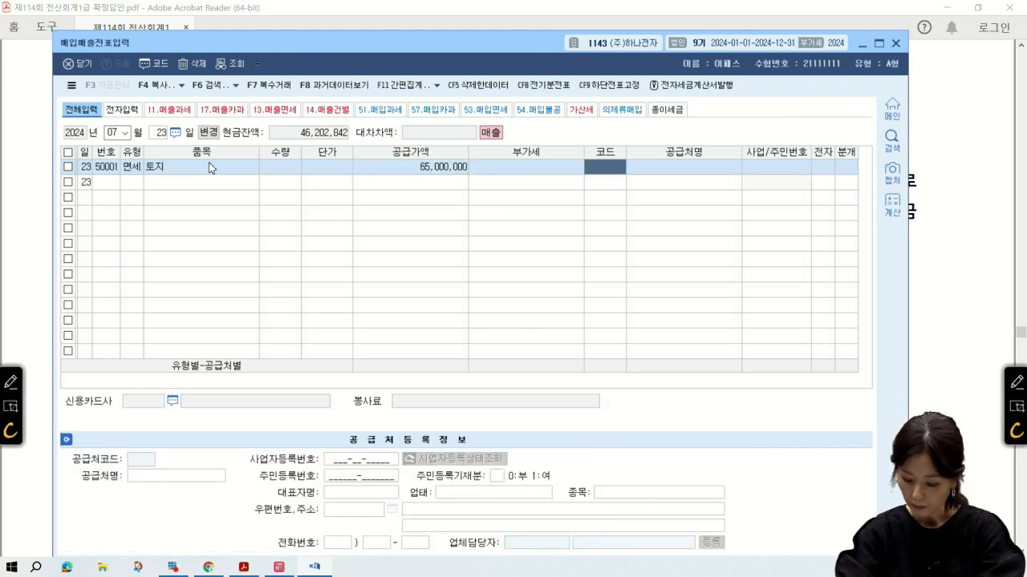
{"action": "type", "text": "돌상"}
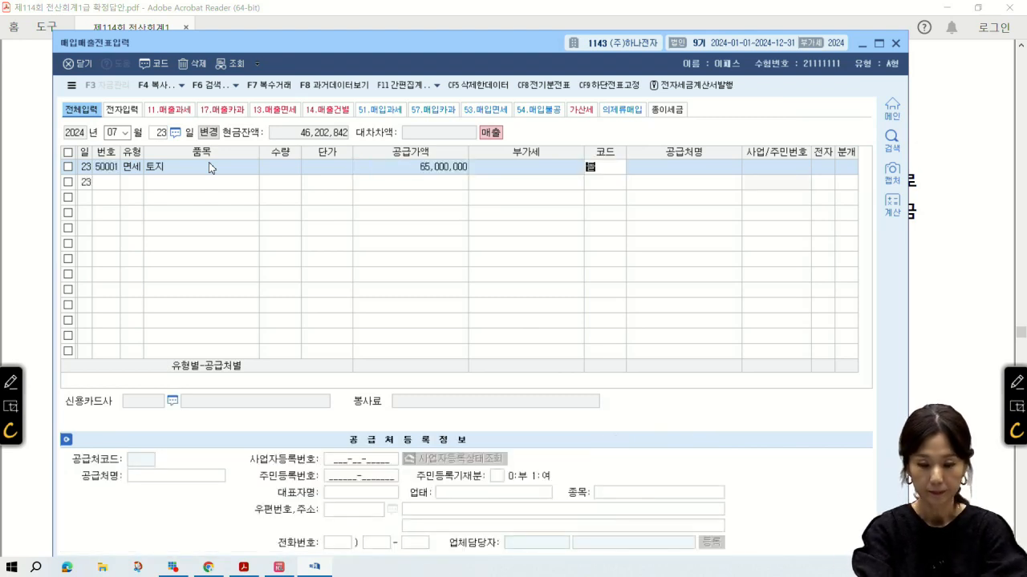
{"action": "key", "text": "Return"}
{"action": "key", "text": "Return"}
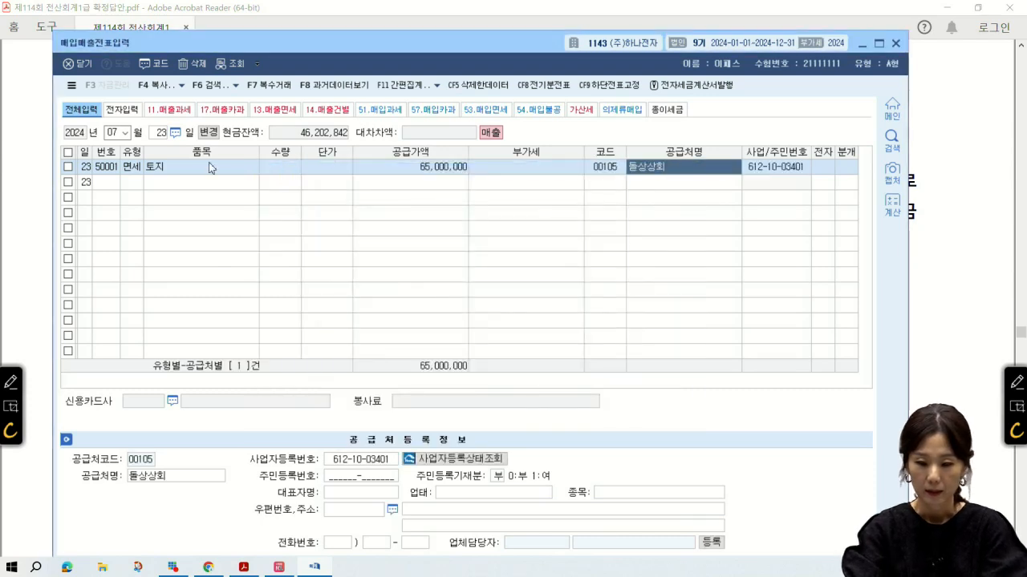
Set the July 23 entry's 전자 field to 여 and its journal type to 혼합
{"action": "type", "text": "1"}
{"action": "key", "text": "Return"}
{"action": "type", "text": "3"}
{"action": "key", "text": "Return"}
{"action": "key", "text": "Return"}
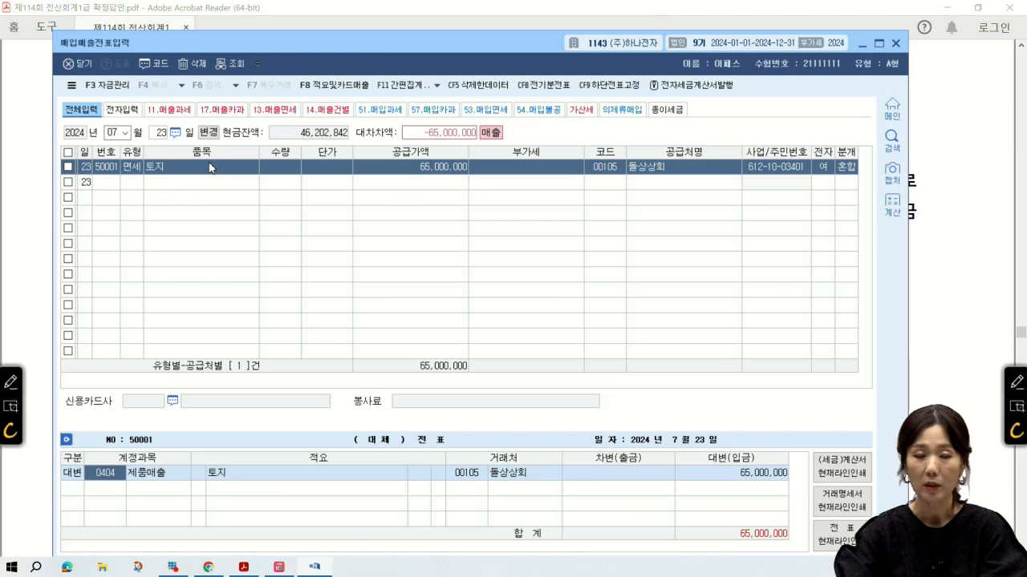
Change the credit line's account to 201 토지 and set its amount to 62,000,000
{"action": "type", "text": "201"}
{"action": "key", "text": "Return"}
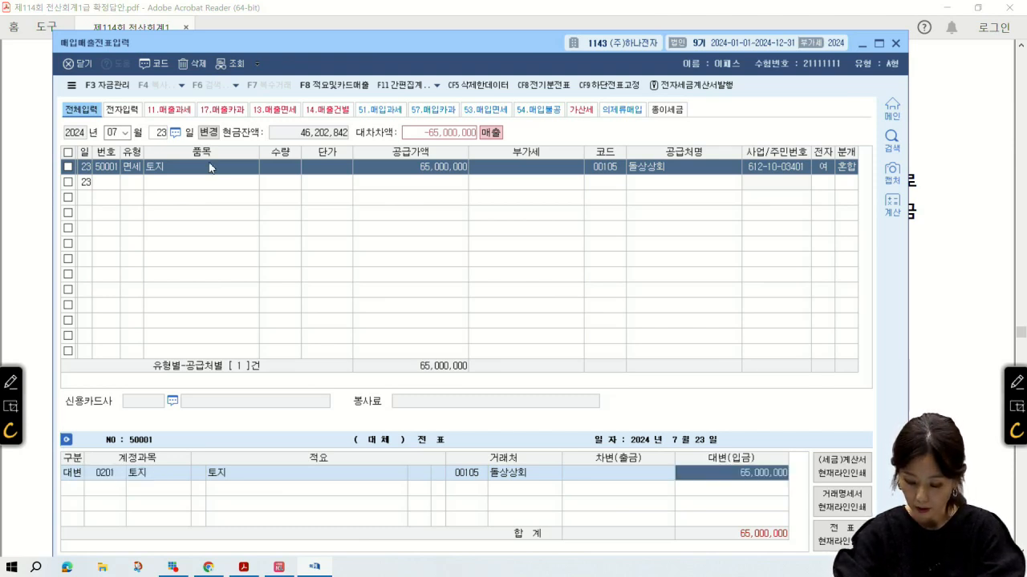
{"action": "type", "text": "62000000"}
{"action": "key", "text": "Return"}
Add a debit line for 103 보통예금 with the amount 30,000,000
{"action": "type", "text": "3"}
{"action": "key", "text": "Return"}
{"action": "type", "text": "103"}
{"action": "key", "text": "Return"}
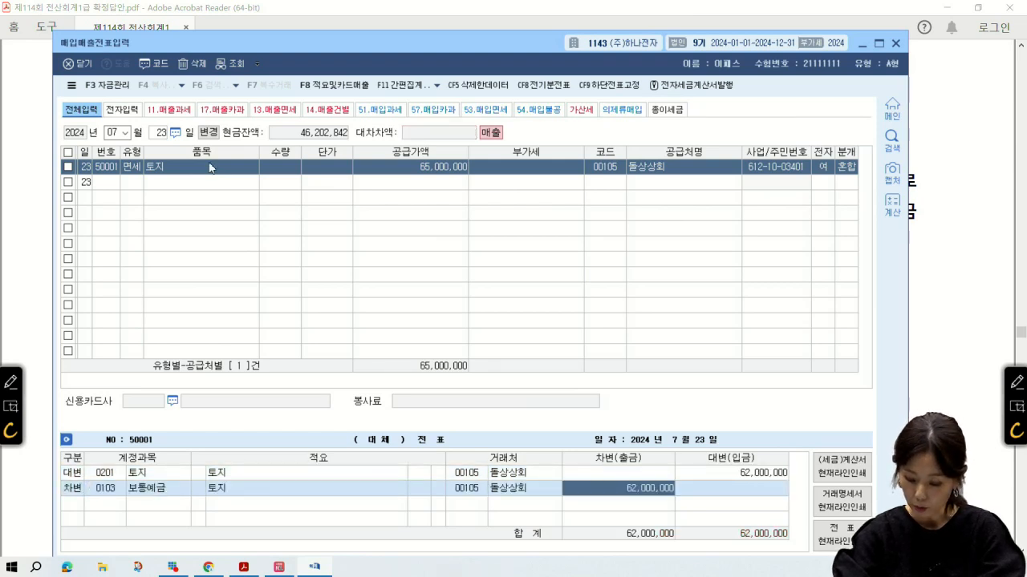
{"action": "type", "text": "30000000"}
{"action": "key", "text": "Return"}
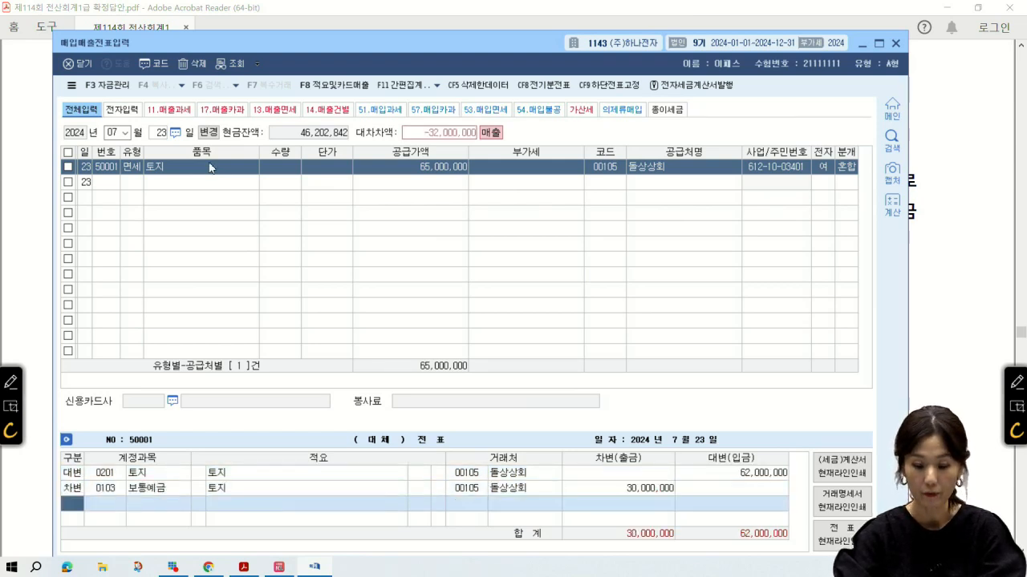
Add a debit line for 120 미수금 with the amount 35,000,000
{"action": "type", "text": "3"}
{"action": "key", "text": "Return"}
{"action": "type", "text": "120"}
{"action": "key", "text": "Return"}
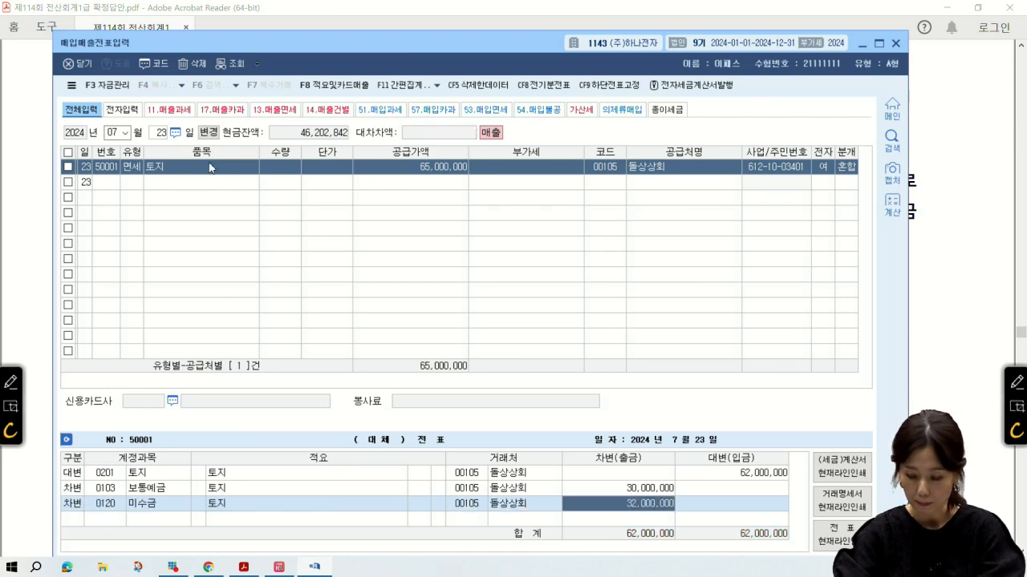
{"action": "type", "text": "35000000"}
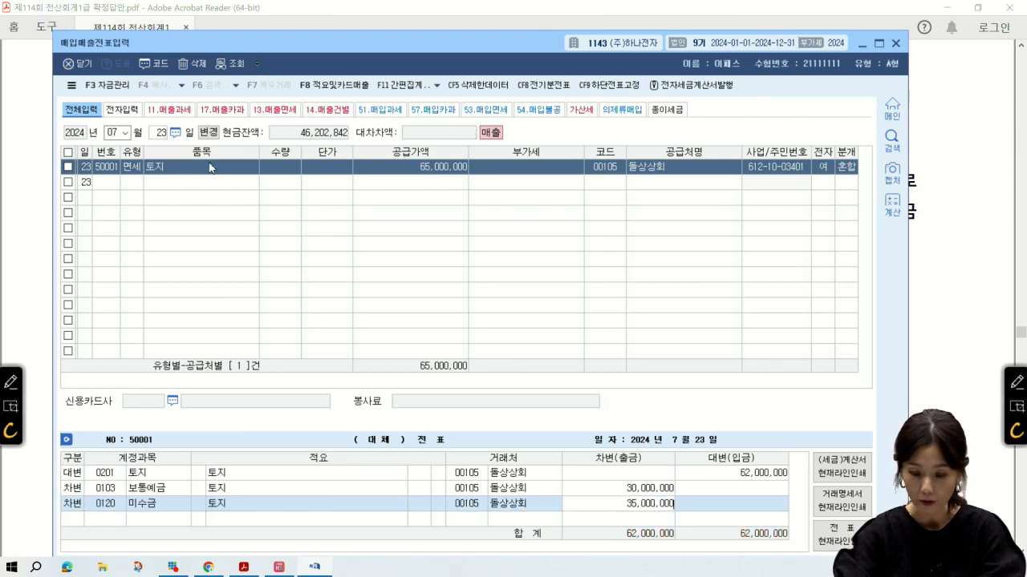
{"action": "key", "text": "Return"}
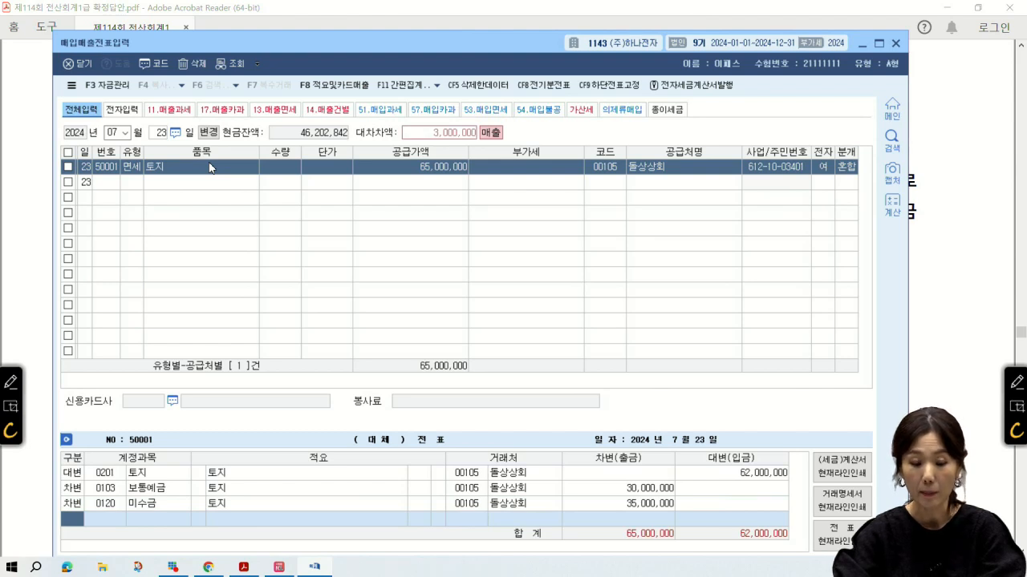
Add a credit line for 914 유형자산처분이익 of 3,000,000, complete the July 23 voucher and redisplay its journal
{"action": "type", "text": "4"}
{"action": "key", "text": "Return"}
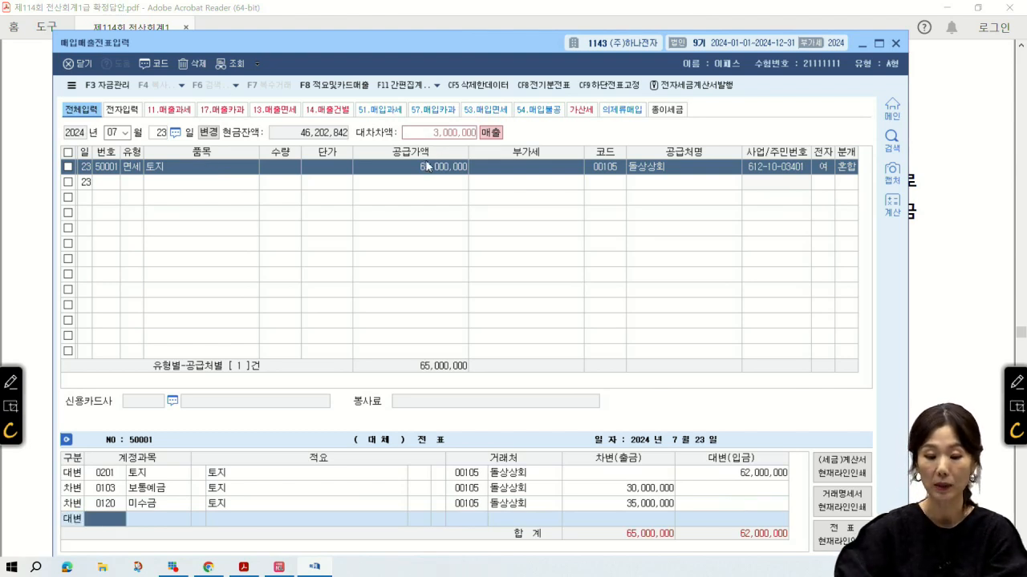
{"action": "type", "text": "유형"}
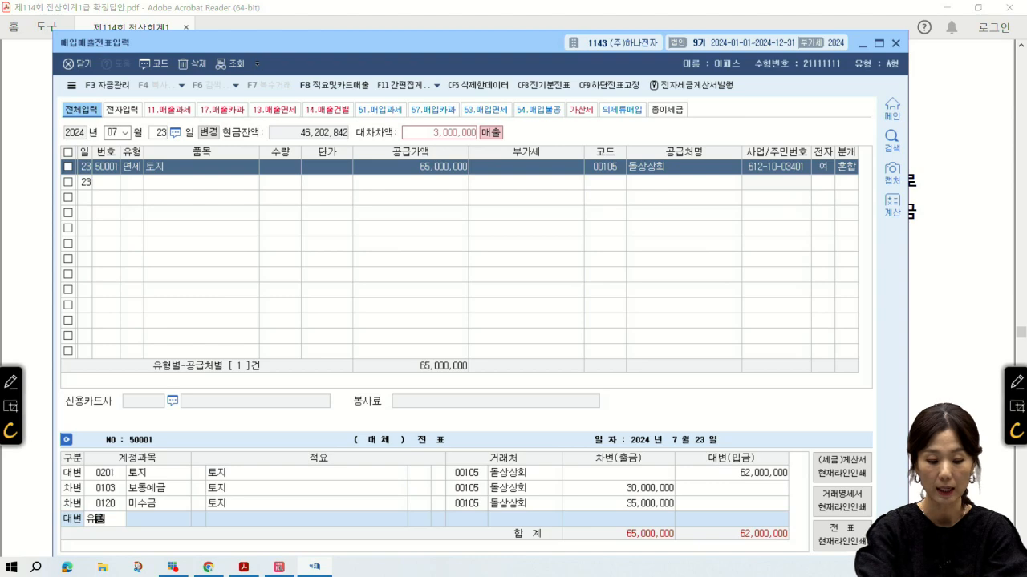
{"action": "key", "text": "Return"}
{"action": "key", "text": "Return"}
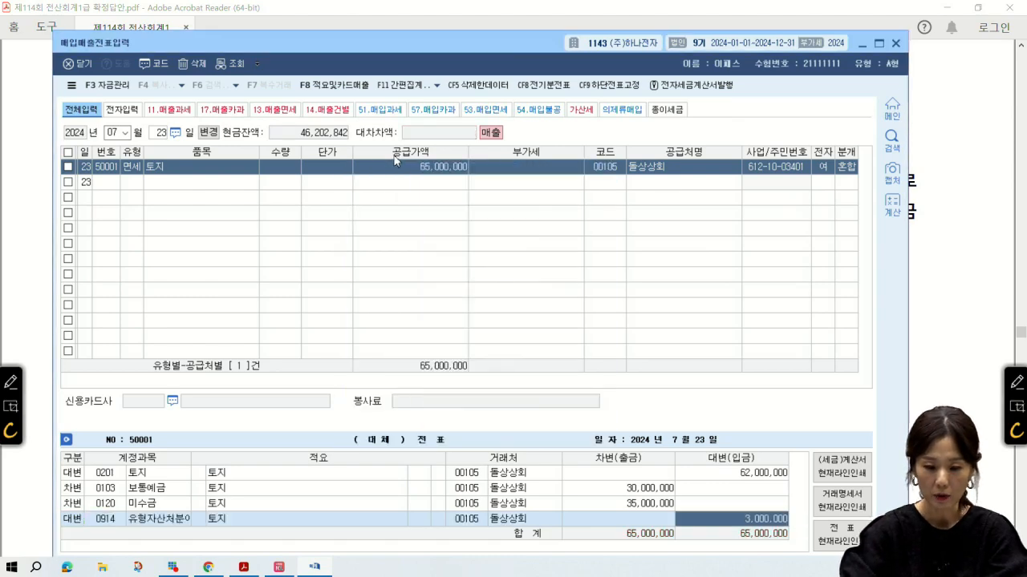
{"action": "key", "text": "Return"}
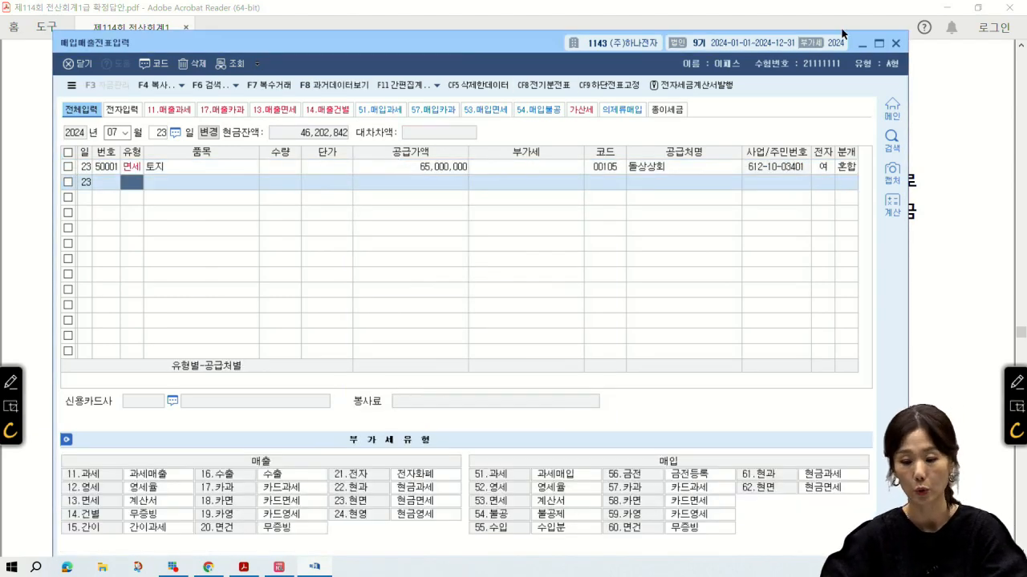
{"action": "left_click", "coordinate": [852, 170]}
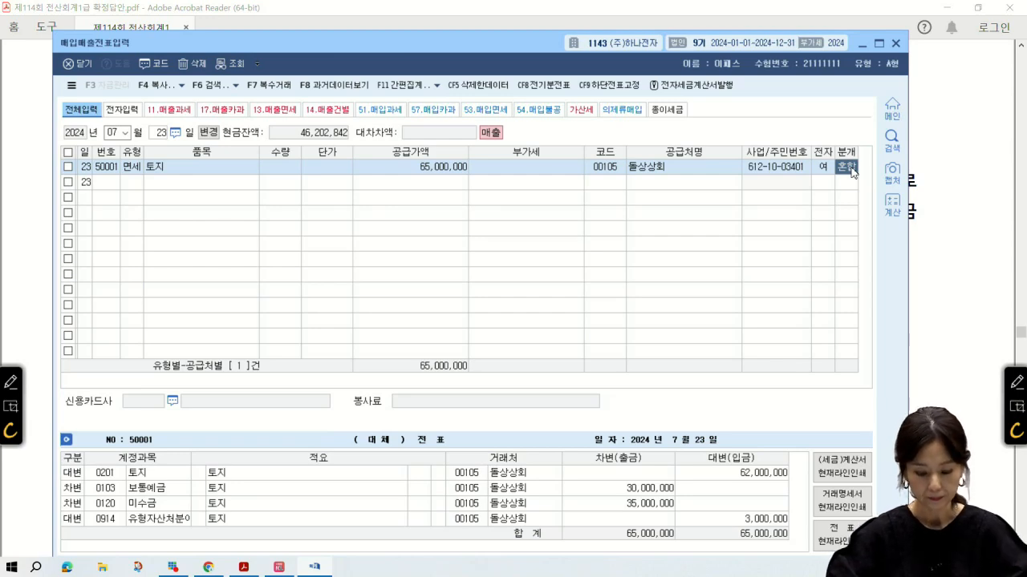
Switch to the exam PDF and bring up question [3], the August 10 notebook purchase from 광고닷컴 with its card receipt
{"action": "left_click", "coordinate": [937, 211]}
{"action": "scroll", "coordinate": [851, 263], "scroll_direction": "down", "scroll_amount": 4}
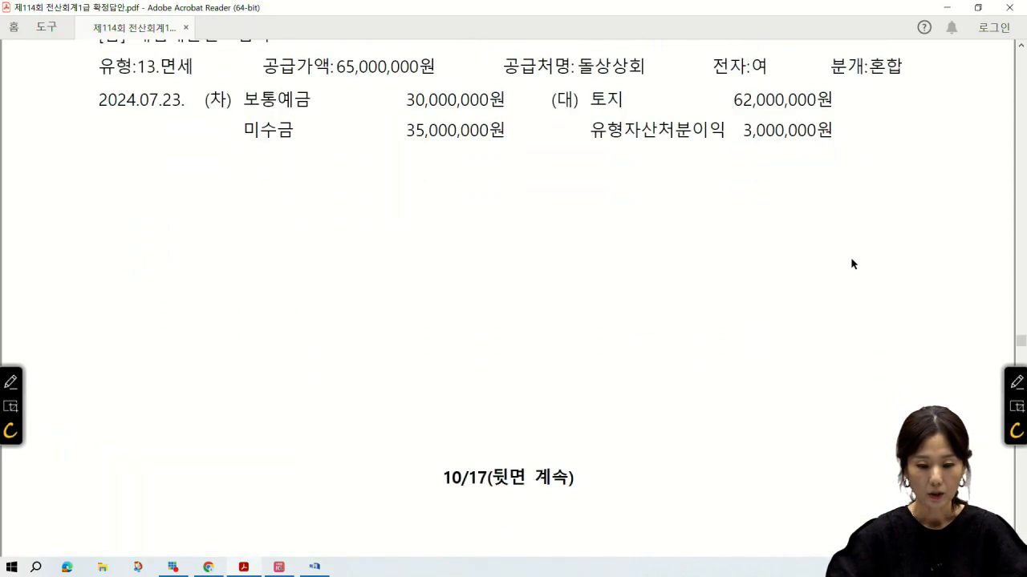
{"action": "scroll", "coordinate": [852, 264], "scroll_direction": "down", "scroll_amount": 6}
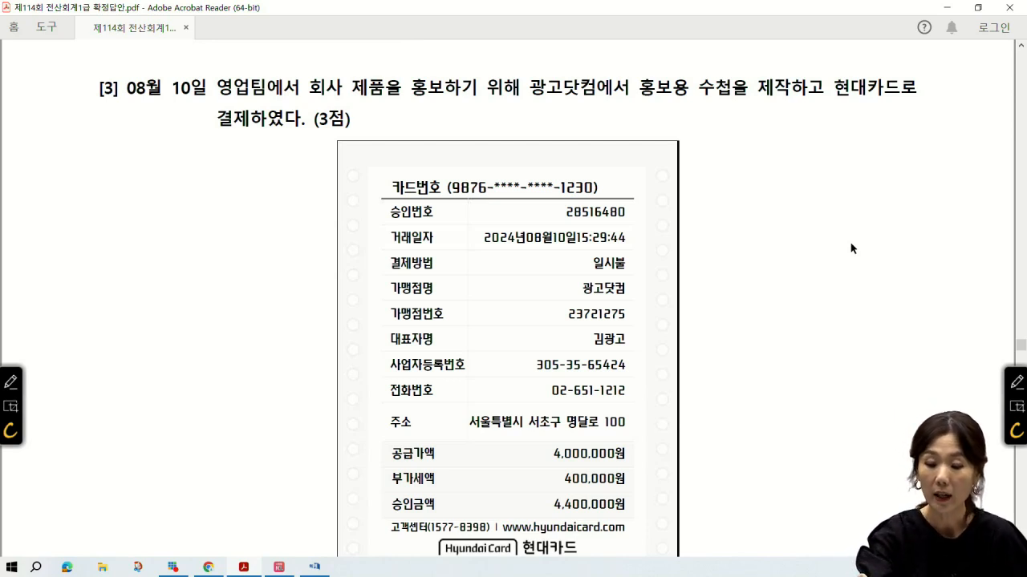
{"action": "scroll", "coordinate": [891, 74], "scroll_direction": "down", "scroll_amount": 1}
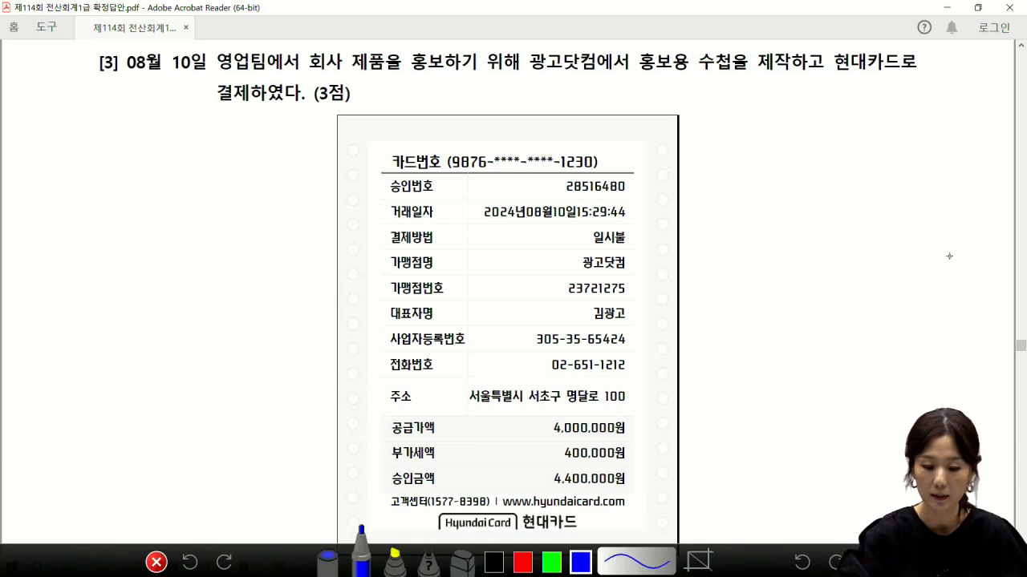
Circle the receipt's 부가세액 and 승인금액, link them to 공급가액, write "57. 카과" beside it, and close the annotation layer
{"action": "mouse_move", "coordinate": [609, 498]}
{"action": "left_mouse_down"}
{"action": "mouse_move", "coordinate": [561, 470]}
{"action": "mouse_move", "coordinate": [625, 504]}
{"action": "left_mouse_up"}
{"action": "mouse_move", "coordinate": [633, 428]}
{"action": "left_mouse_down"}
{"action": "mouse_move", "coordinate": [641, 455]}
{"action": "mouse_move", "coordinate": [577, 464]}
{"action": "mouse_move", "coordinate": [630, 475]}
{"action": "left_mouse_up"}
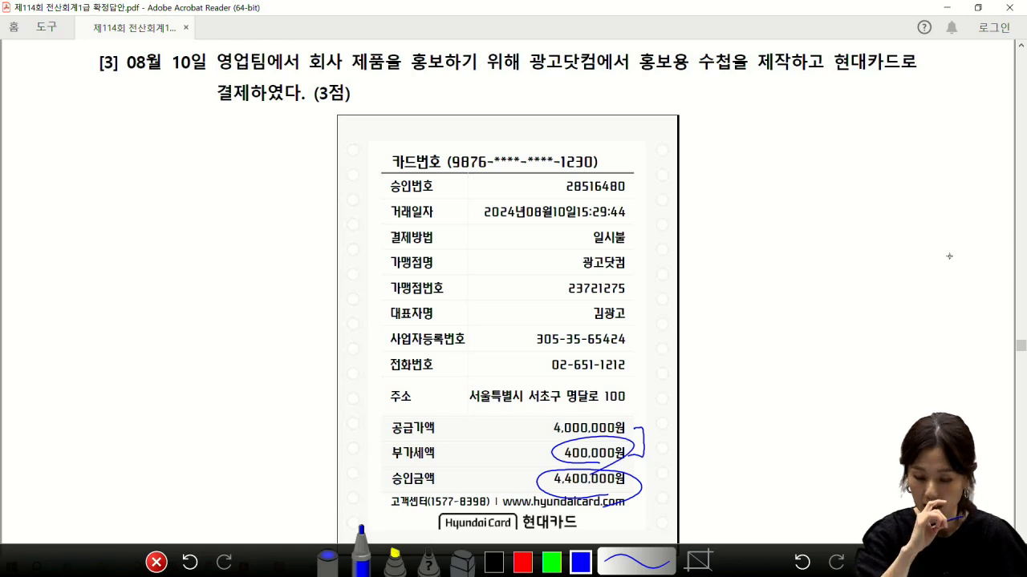
{"action": "mouse_move", "coordinate": [712, 201]}
{"action": "left_mouse_down"}
{"action": "mouse_move", "coordinate": [716, 249]}
{"action": "mouse_move", "coordinate": [804, 217]}
{"action": "mouse_move", "coordinate": [849, 239]}
{"action": "left_mouse_up"}
{"action": "left_click", "coordinate": [871, 243]}
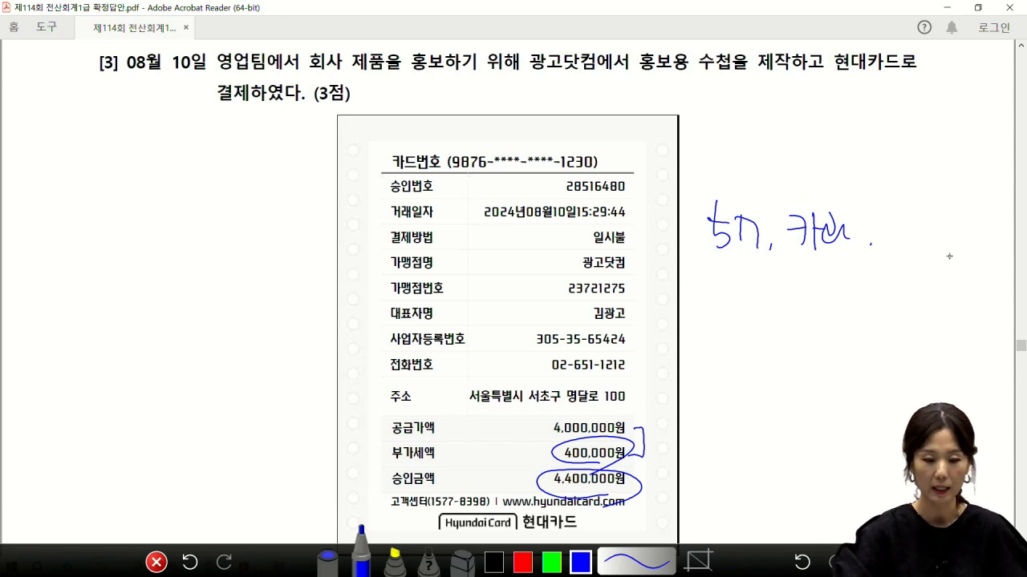
{"action": "left_click", "coordinate": [156, 563]}
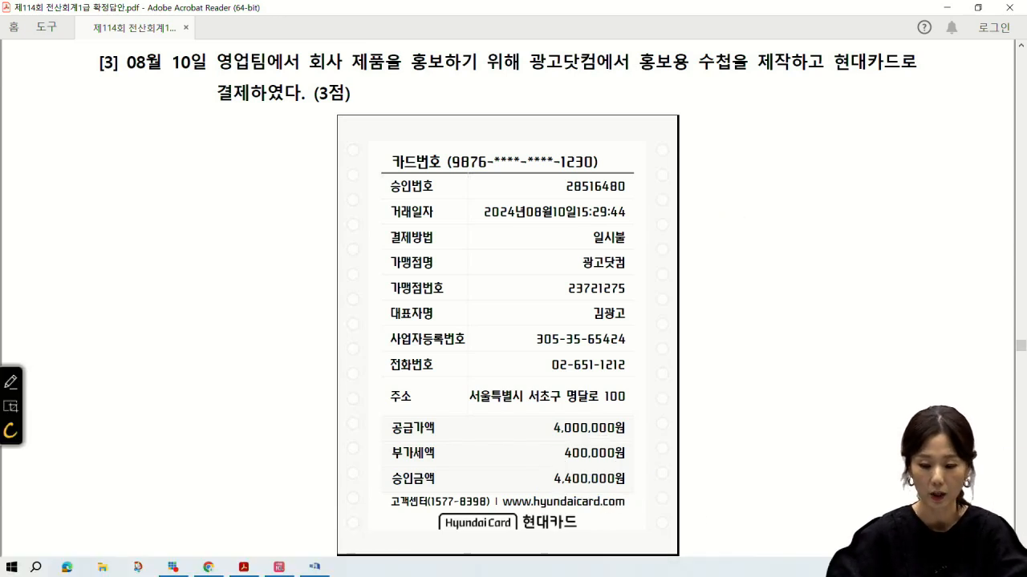
Switch to the 매입매출전표입력 window and start a voucher dated August 10 with type 57 카과
{"action": "left_click", "coordinate": [315, 567]}
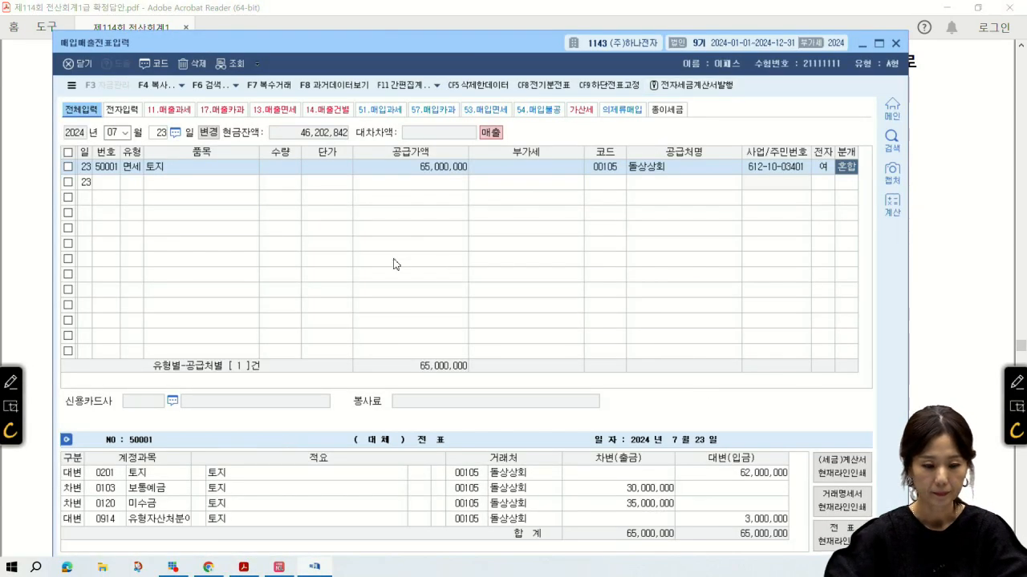
{"action": "left_click", "coordinate": [116, 136]}
{"action": "type", "text": "0810"}
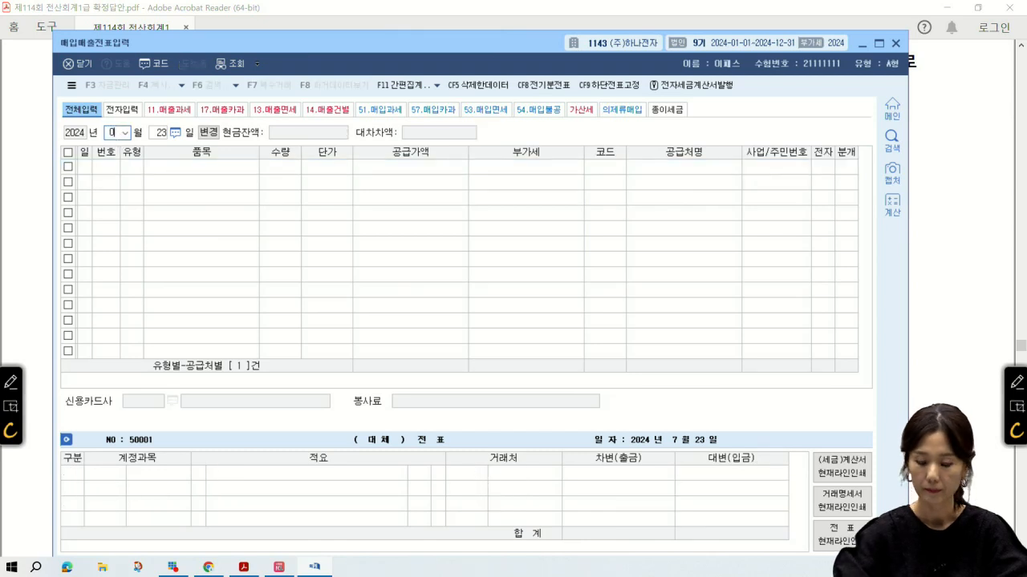
{"action": "key", "text": "Return"}
{"action": "type", "text": "17"}
{"action": "key", "text": "Return"}
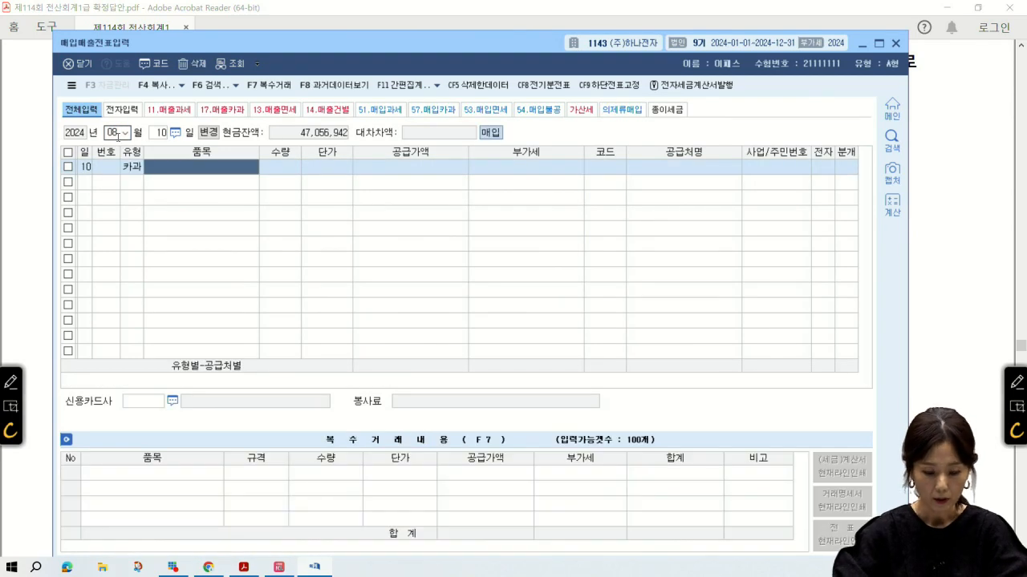
Set the item to 광고선전비 and enter the card total of 4,400,000 in 공급가액
{"action": "type", "text": "광고선전"}
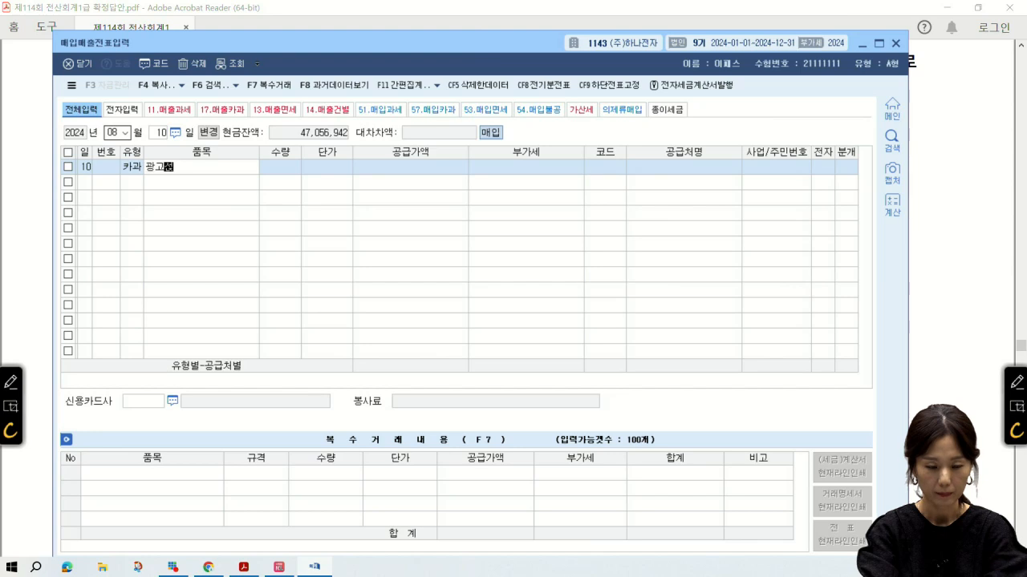
{"action": "type", "text": "비"}
{"action": "key", "text": "Return"}
{"action": "key", "text": "Return"}
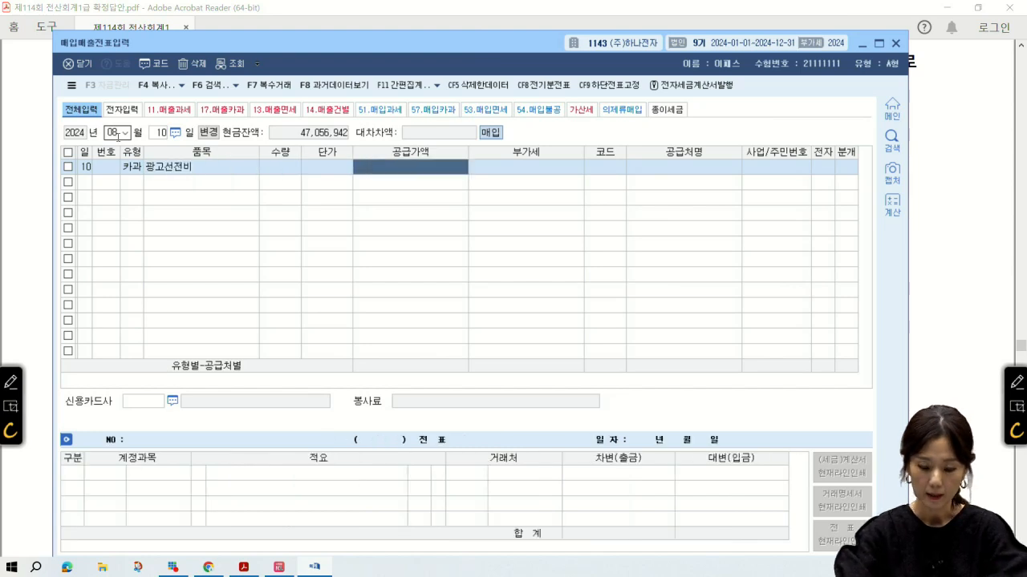
{"action": "type", "text": "4000000"}
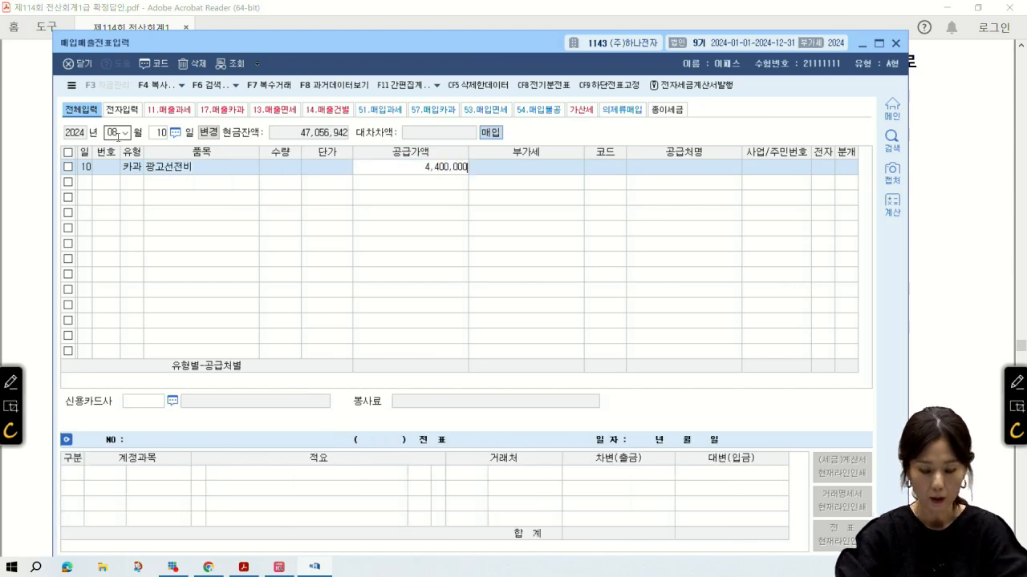
{"action": "key", "text": "Return"}
{"action": "key", "text": "Return"}
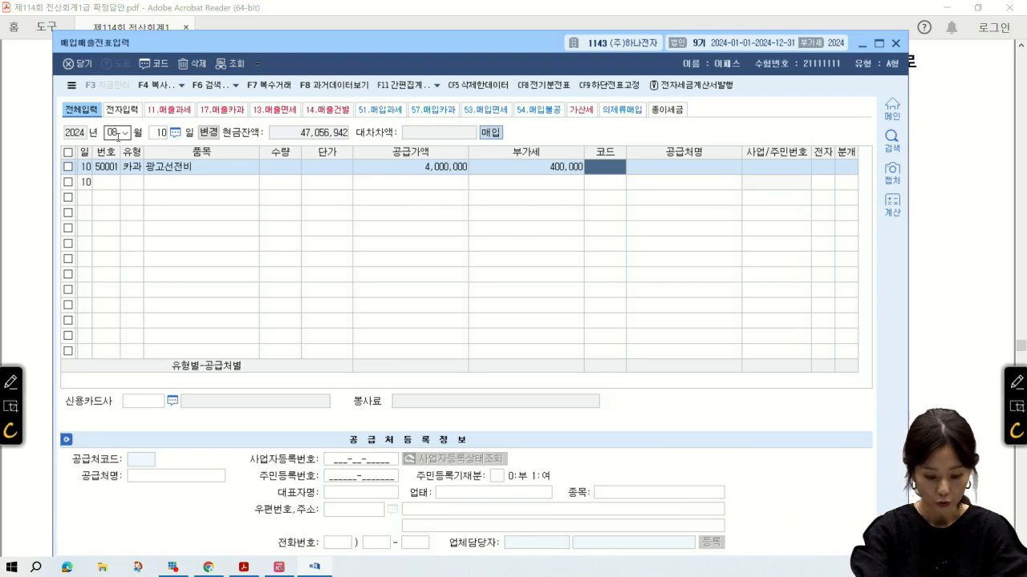
Set the supplier to 광고닷컴 and the credit card company to 현대카드
{"action": "type", "text": "광고"}
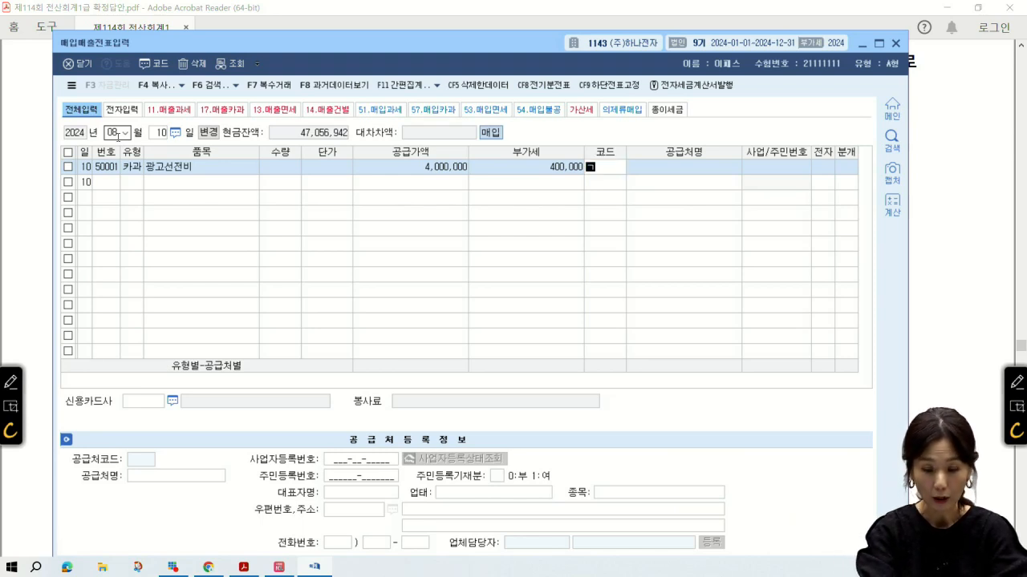
{"action": "key", "text": "Return"}
{"action": "key", "text": "Return"}
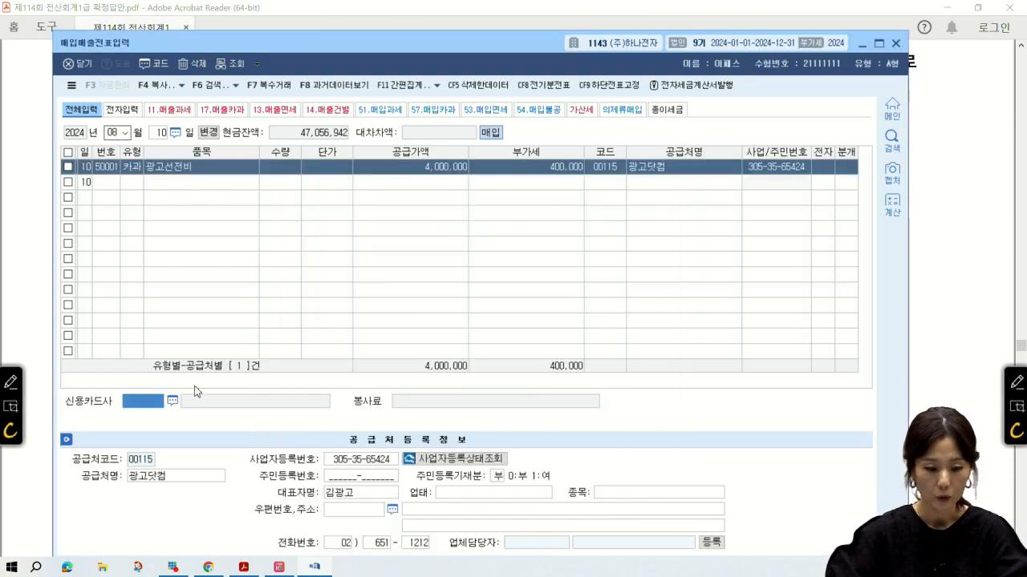
{"action": "left_click", "coordinate": [173, 402]}
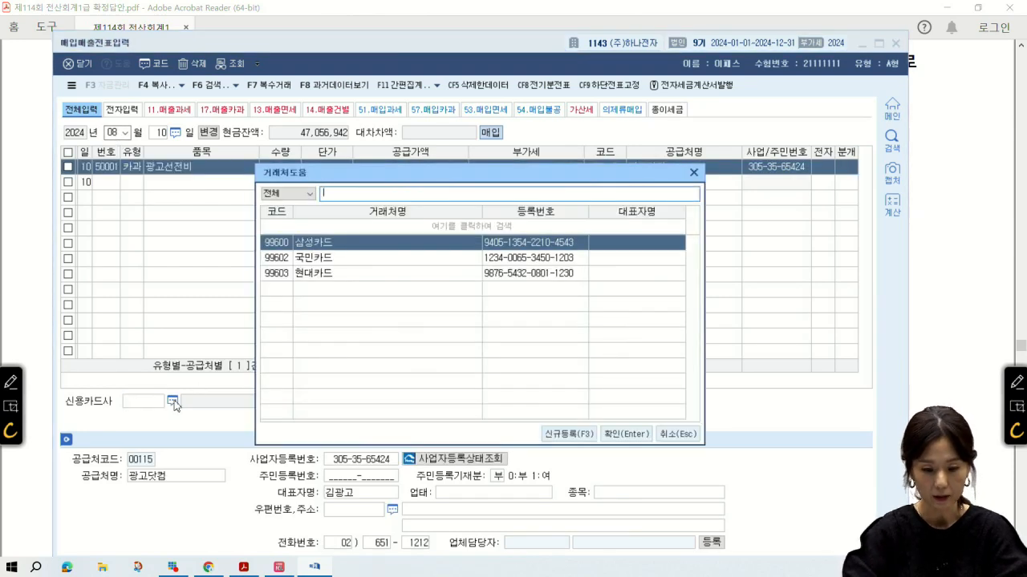
{"action": "left_click", "coordinate": [355, 273]}
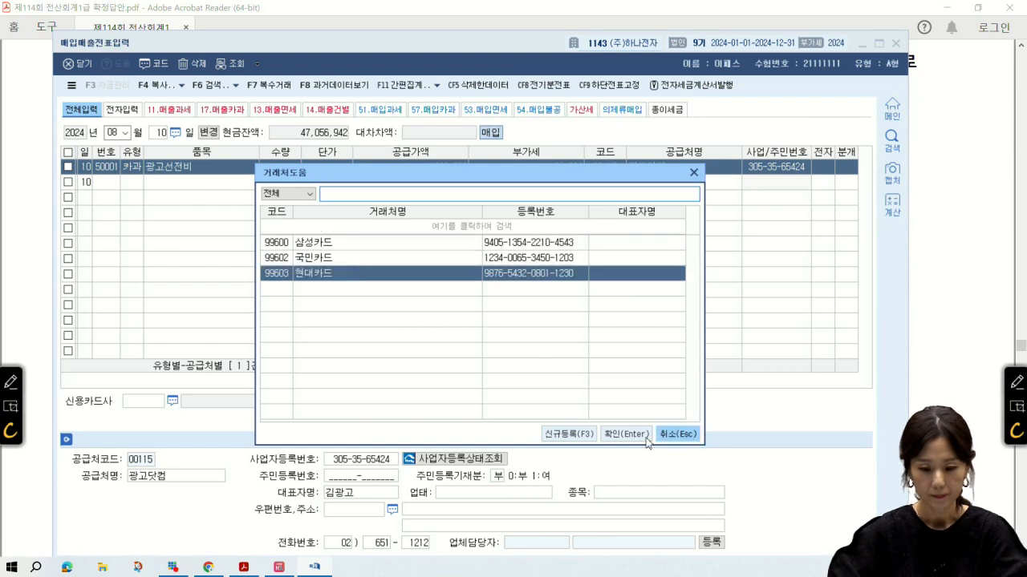
{"action": "left_click", "coordinate": [615, 436]}
Choose journal type 4 카드, change the 원재료 debit line to 833 광고선전비, and complete the August 10 voucher
{"action": "key", "text": "4"}
{"action": "key", "text": "Return"}
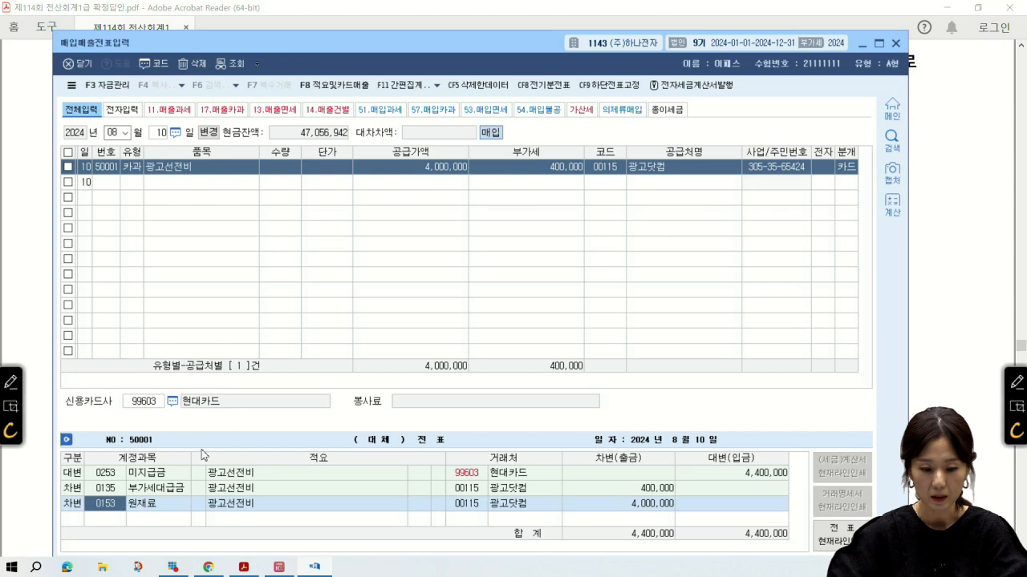
{"action": "type", "text": "광고"}
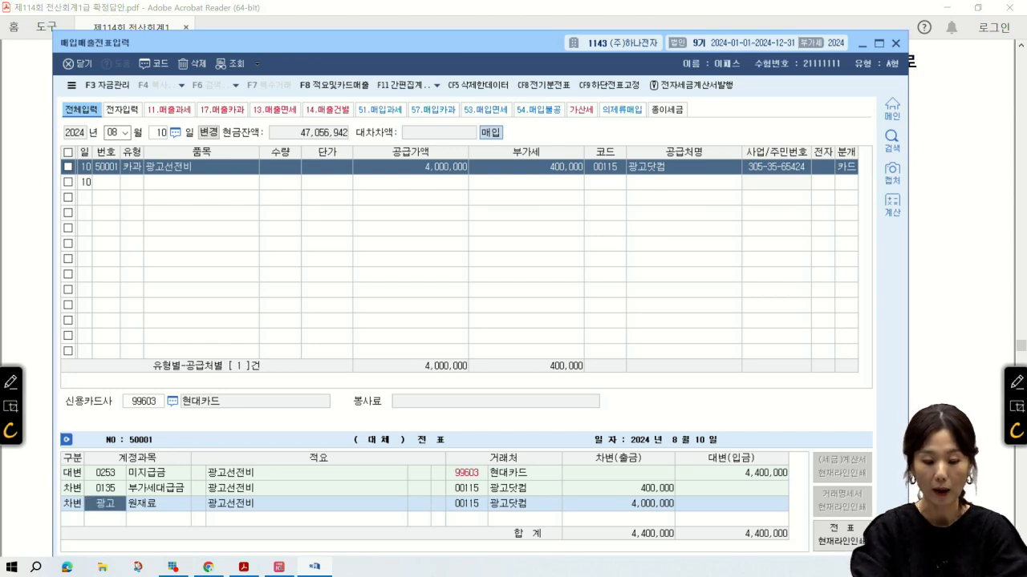
{"action": "key", "text": "Return"}
{"action": "key", "text": "Down"}
{"action": "key", "text": "Return"}
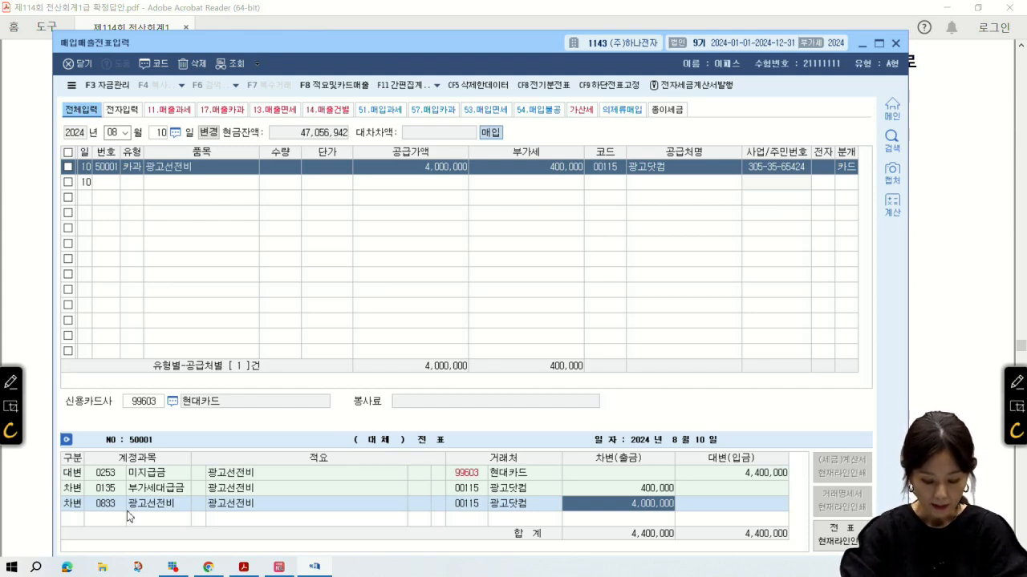
{"action": "key", "text": "Return"}
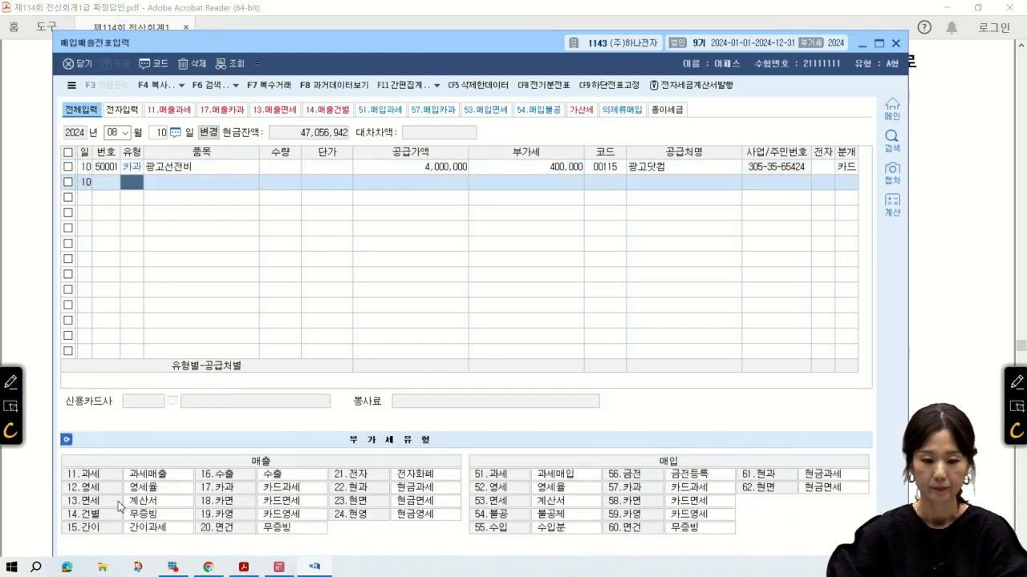
Switch to the exam PDF and bring up question [4], the August 17 raw material purchase with its 전자세금계산서
{"action": "left_click", "coordinate": [28, 260]}
{"action": "scroll", "coordinate": [340, 316], "scroll_direction": "down", "scroll_amount": 10}
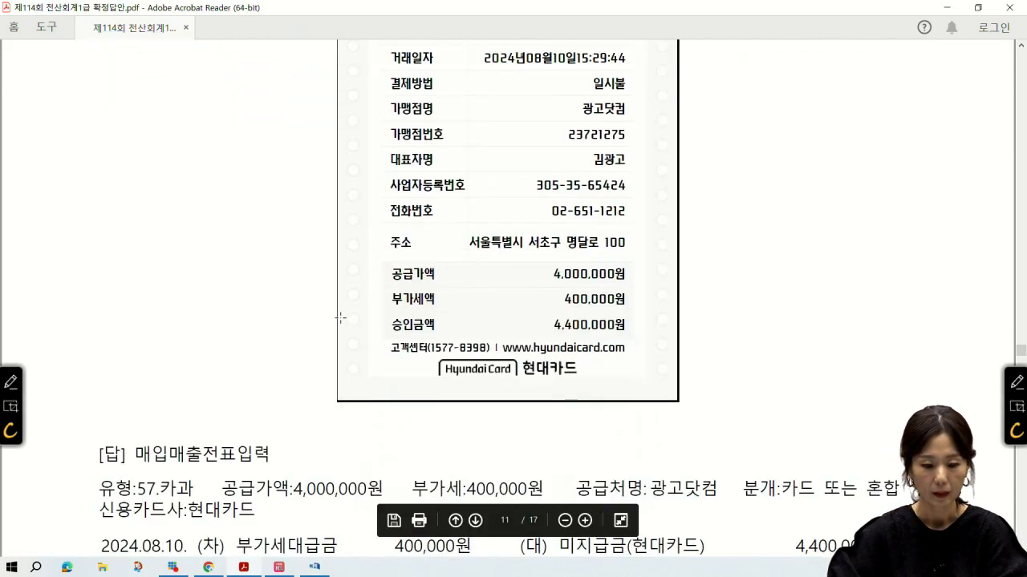
{"action": "scroll", "coordinate": [340, 316], "scroll_direction": "down", "scroll_amount": 10}
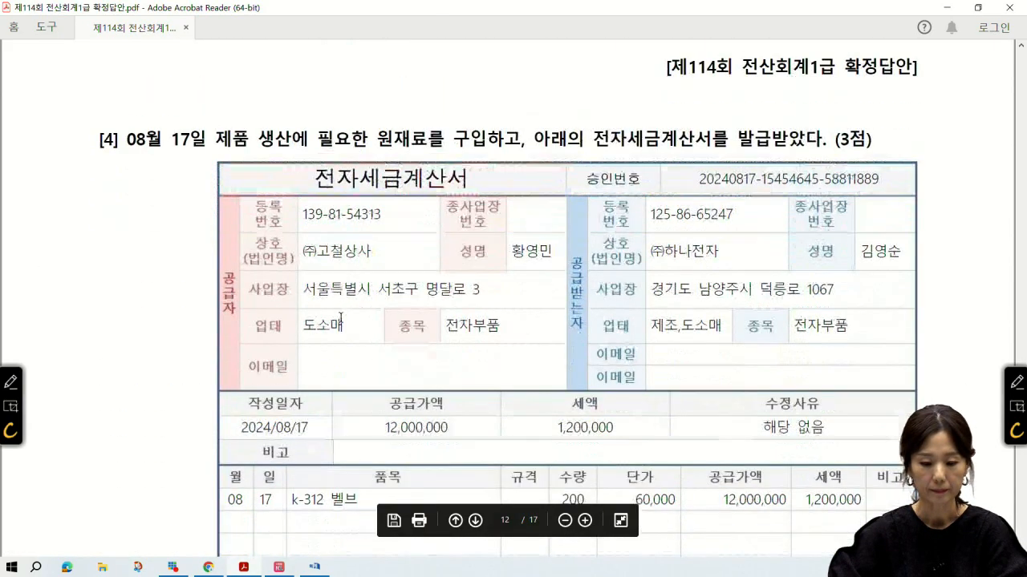
{"action": "scroll", "coordinate": [340, 316], "scroll_direction": "down", "scroll_amount": 1}
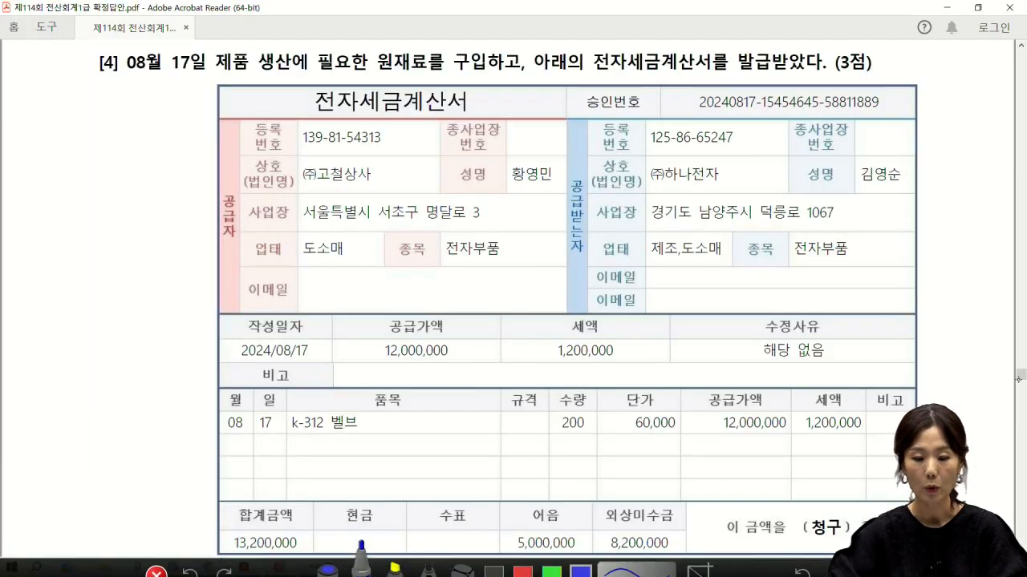
Mark 전자세금계산서, write "51. 과세", highlight the invoice's date, item, quantity, unit price and amounts, and close the annotation layer
{"action": "left_click", "coordinate": [1017, 383]}
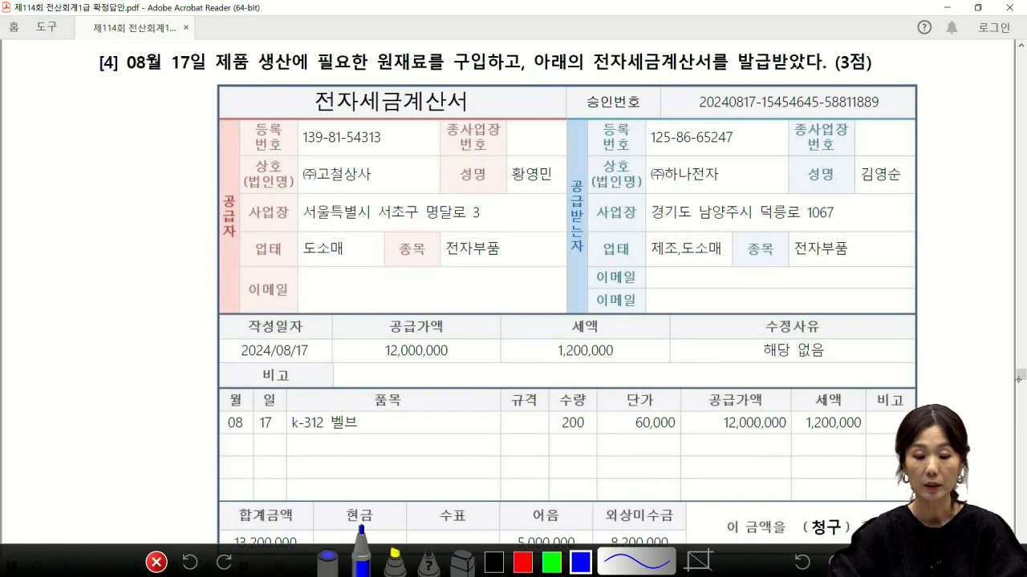
{"action": "mouse_move", "coordinate": [702, 79]}
{"action": "left_mouse_down"}
{"action": "mouse_move", "coordinate": [617, 74]}
{"action": "mouse_move", "coordinate": [871, 78]}
{"action": "left_mouse_up"}
{"action": "mouse_move", "coordinate": [123, 128]}
{"action": "left_mouse_down"}
{"action": "mouse_move", "coordinate": [130, 175]}
{"action": "mouse_move", "coordinate": [154, 151]}
{"action": "left_mouse_up"}
{"action": "left_click_drag", "start_coordinate": [165, 134], "coordinate": [166, 167]}
{"action": "left_click", "coordinate": [178, 166]}
{"action": "left_click_drag", "start_coordinate": [131, 200], "coordinate": [146, 223]}
{"action": "left_click_drag", "start_coordinate": [151, 196], "coordinate": [164, 217]}
{"action": "left_click_drag", "start_coordinate": [161, 204], "coordinate": [176, 218]}
{"action": "left_click_drag", "start_coordinate": [186, 192], "coordinate": [189, 225]}
{"action": "mouse_move", "coordinate": [353, 430]}
{"action": "left_mouse_down"}
{"action": "mouse_move", "coordinate": [289, 413]}
{"action": "mouse_move", "coordinate": [346, 437]}
{"action": "left_mouse_up"}
{"action": "left_click_drag", "start_coordinate": [212, 437], "coordinate": [286, 439]}
{"action": "mouse_move", "coordinate": [583, 437]}
{"action": "left_mouse_down"}
{"action": "mouse_move", "coordinate": [571, 438]}
{"action": "mouse_move", "coordinate": [590, 441]}
{"action": "left_mouse_up"}
{"action": "mouse_move", "coordinate": [656, 406]}
{"action": "left_mouse_down"}
{"action": "mouse_move", "coordinate": [667, 443]}
{"action": "mouse_move", "coordinate": [869, 419]}
{"action": "mouse_move", "coordinate": [711, 446]}
{"action": "left_mouse_up"}
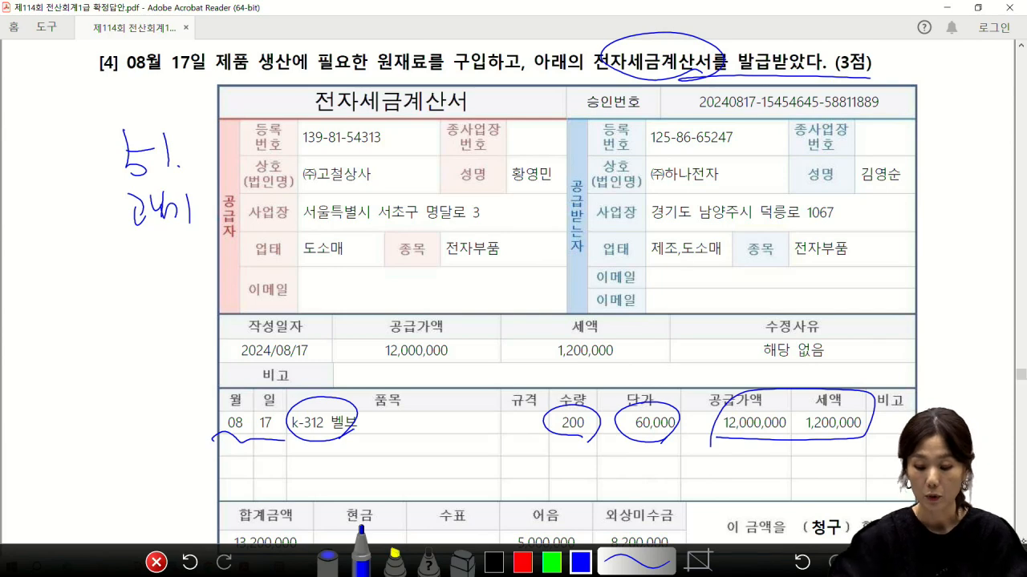
{"action": "left_click", "coordinate": [870, 562]}
Circle 어음 in the invoice's payment row, note the matching payable beside it and 외상매입금 for 외상미수금, and close the annotation layer
{"action": "scroll", "coordinate": [884, 494], "scroll_direction": "down", "scroll_amount": 2}
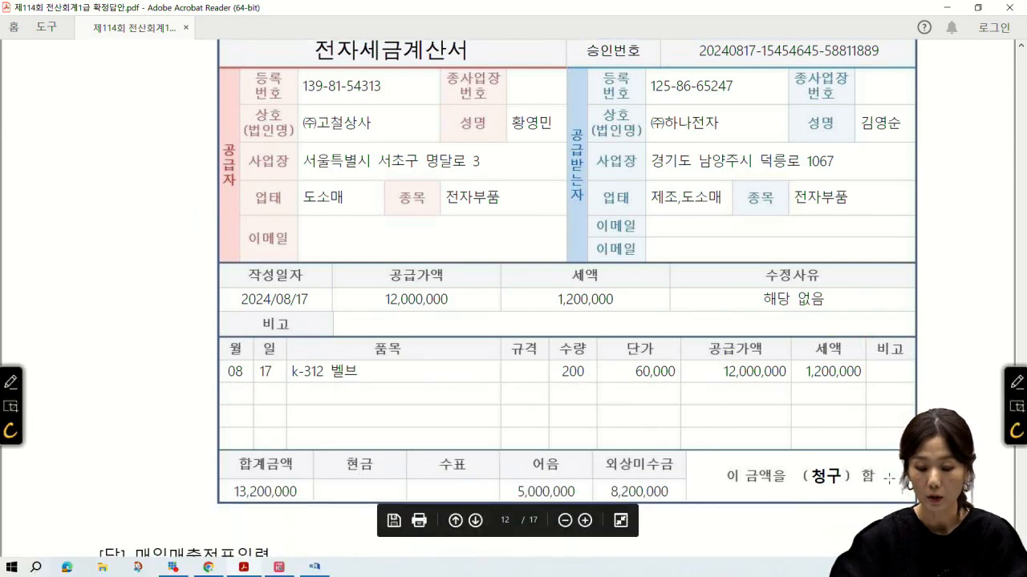
{"action": "left_click", "coordinate": [1016, 385]}
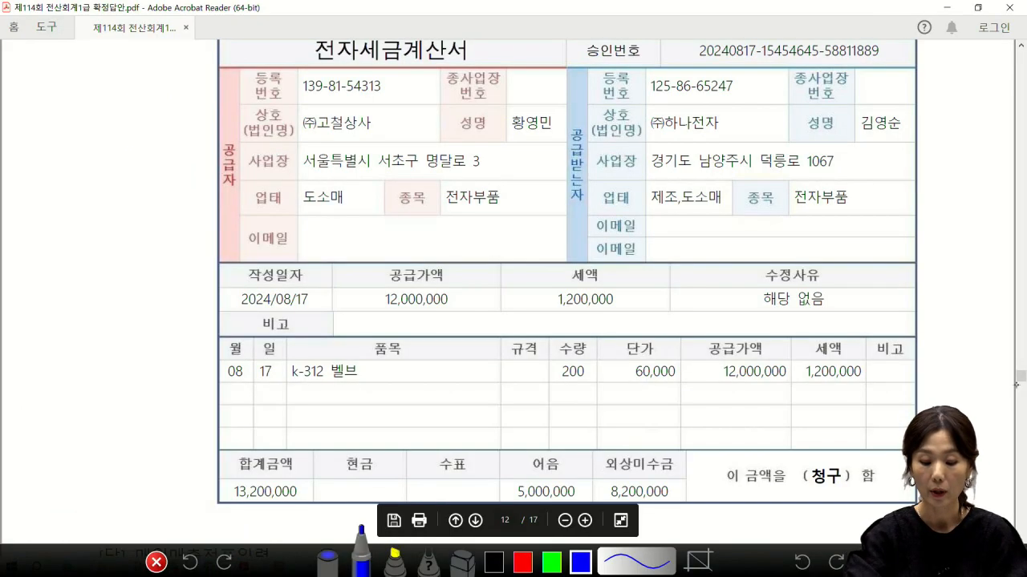
{"action": "mouse_move", "coordinate": [567, 490]}
{"action": "left_mouse_down"}
{"action": "mouse_move", "coordinate": [526, 439]}
{"action": "mouse_move", "coordinate": [545, 503]}
{"action": "left_mouse_up"}
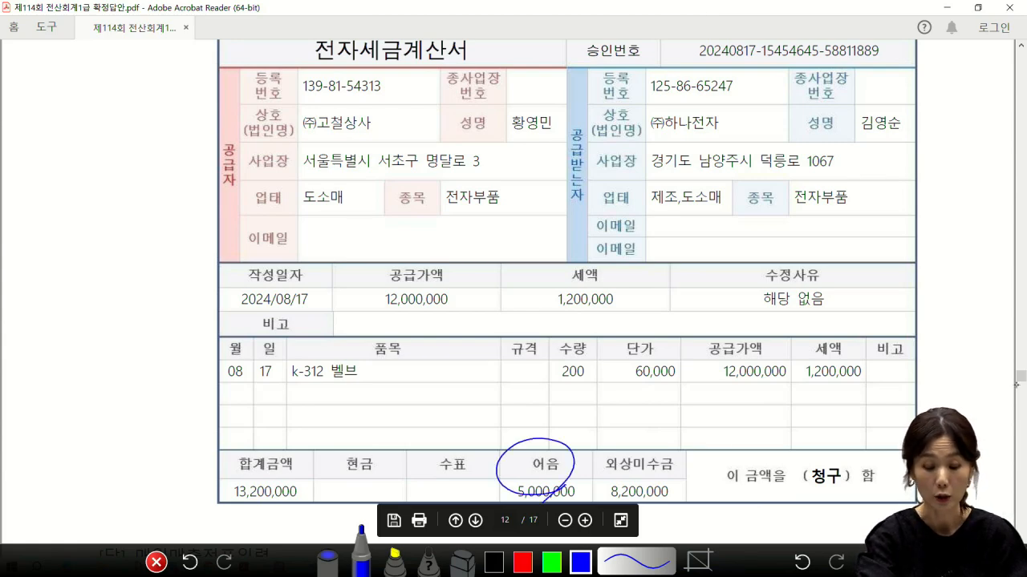
{"action": "mouse_move", "coordinate": [531, 415]}
{"action": "left_mouse_down"}
{"action": "mouse_move", "coordinate": [561, 411]}
{"action": "mouse_move", "coordinate": [591, 430]}
{"action": "mouse_move", "coordinate": [614, 417]}
{"action": "mouse_move", "coordinate": [627, 434]}
{"action": "left_mouse_up"}
{"action": "mouse_move", "coordinate": [647, 481]}
{"action": "left_mouse_down"}
{"action": "mouse_move", "coordinate": [650, 427]}
{"action": "mouse_move", "coordinate": [723, 440]}
{"action": "mouse_move", "coordinate": [758, 417]}
{"action": "mouse_move", "coordinate": [796, 425]}
{"action": "mouse_move", "coordinate": [805, 441]}
{"action": "mouse_move", "coordinate": [818, 425]}
{"action": "left_mouse_up"}
{"action": "left_click_drag", "start_coordinate": [807, 425], "coordinate": [822, 443]}
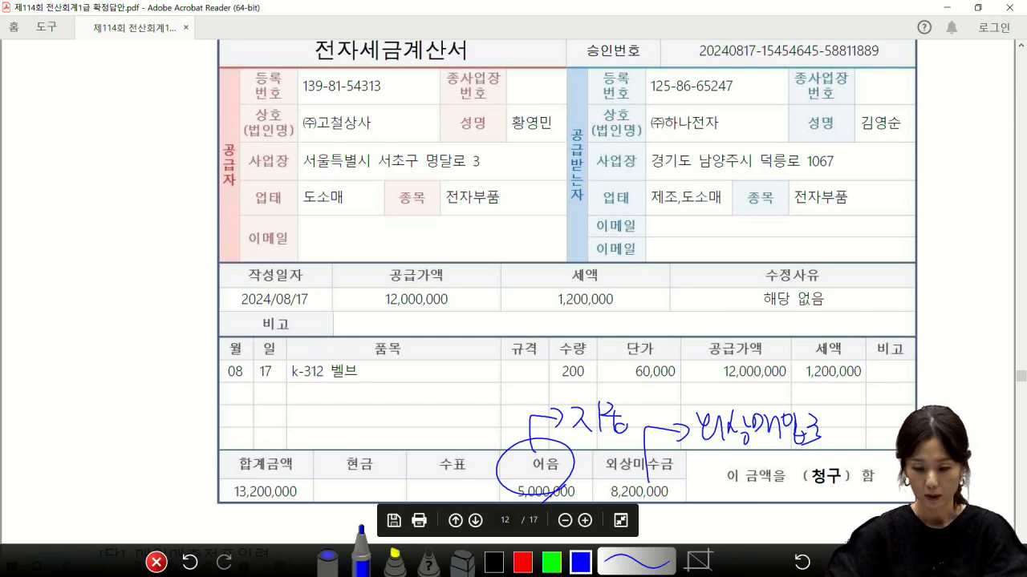
{"action": "key", "text": "Escape"}
Return to the 매입매출전표입력 window and start a voucher dated August 17 with type 51 과세
{"action": "left_click", "coordinate": [308, 567]}
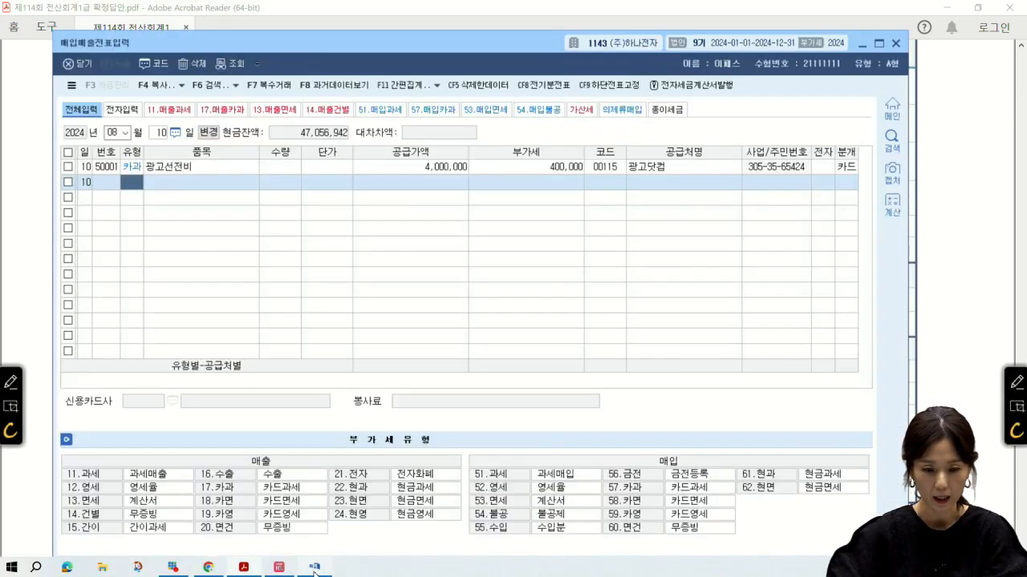
{"action": "left_click", "coordinate": [118, 136]}
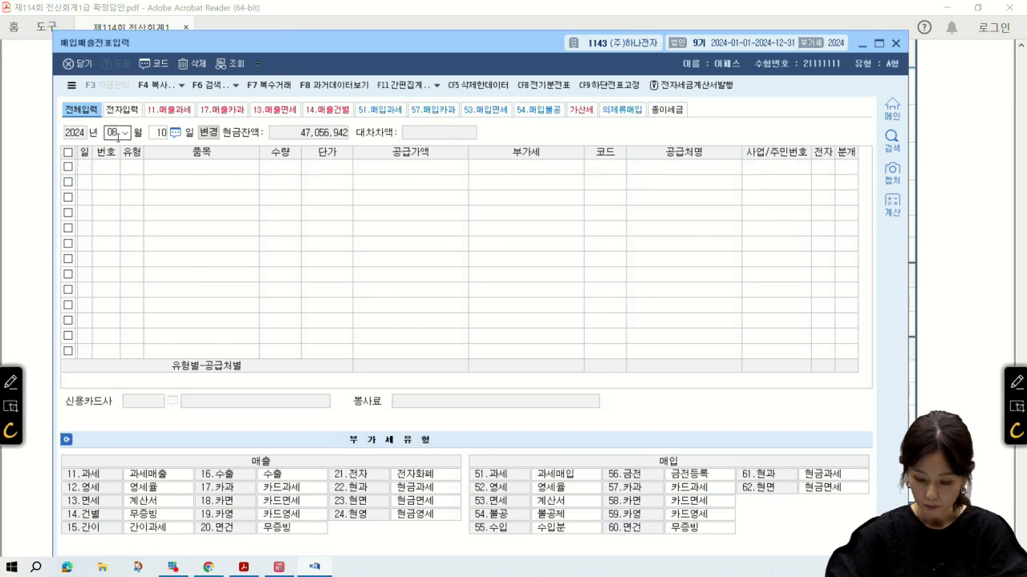
{"action": "type", "text": "8"}
{"action": "key", "text": "Return"}
{"action": "type", "text": "17"}
{"action": "key", "text": "Return"}
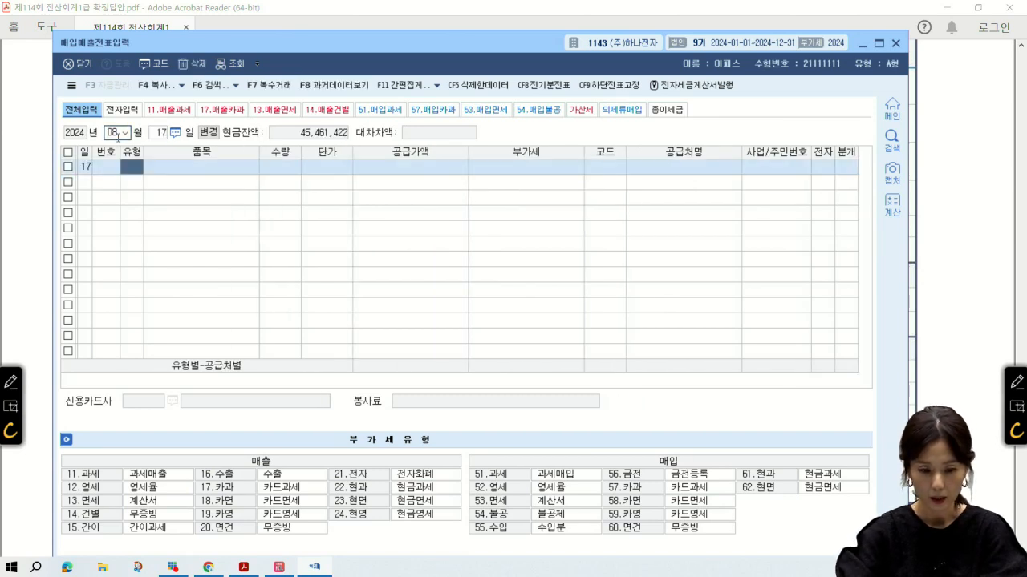
{"action": "type", "text": "51"}
{"action": "key", "text": "Return"}
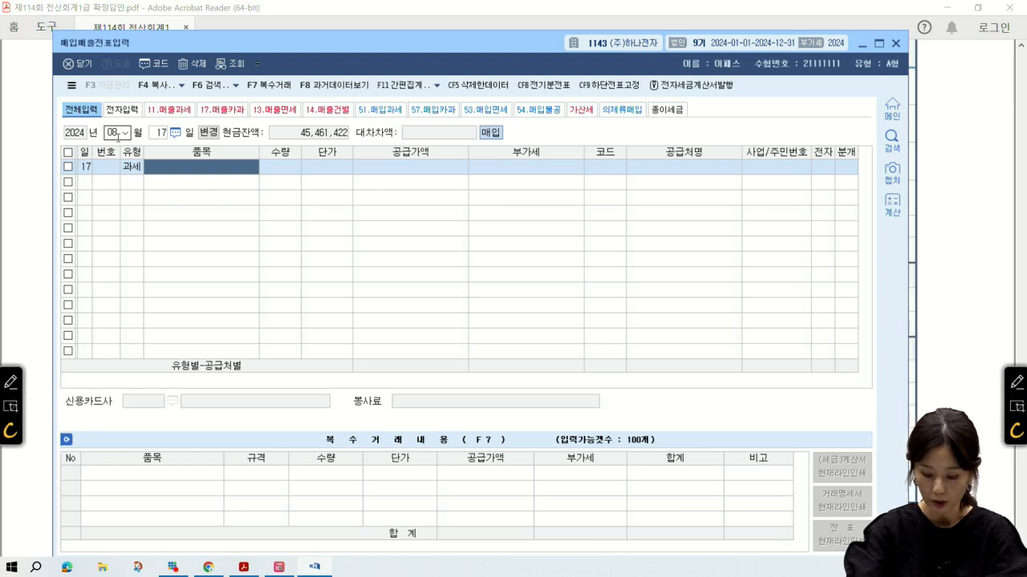
Enter the August 17 purchase of 원재료 with quantity 200 and unit price 60,000
{"action": "type", "text": "원재료"}
{"action": "key", "text": "Return"}
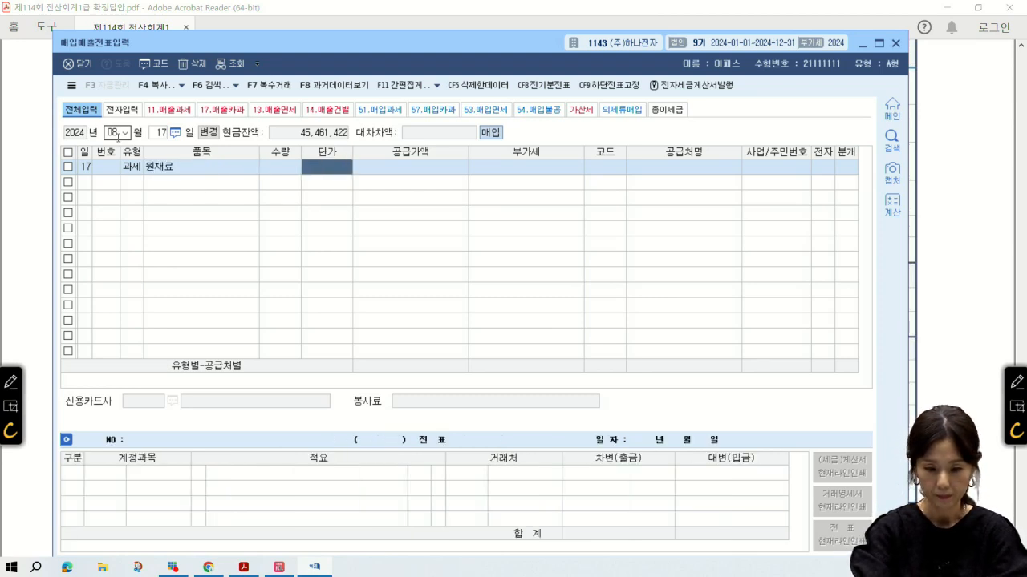
{"action": "key", "text": "Left"}
{"action": "type", "text": "200"}
{"action": "key", "text": "Return"}
{"action": "type", "text": "60000"}
{"action": "key", "text": "Return"}
{"action": "key", "text": "Return"}
{"action": "key", "text": "Return"}
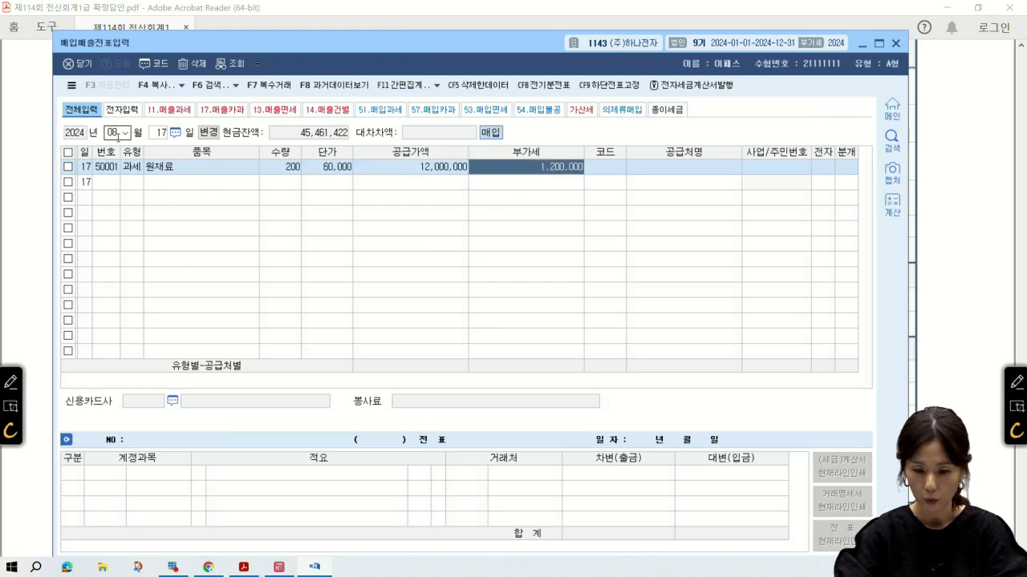
Assign (주)고철상사 as the supplier, mark the invoice as electronic (여), and set the journal type to 혼합
{"action": "type", "text": "고철"}
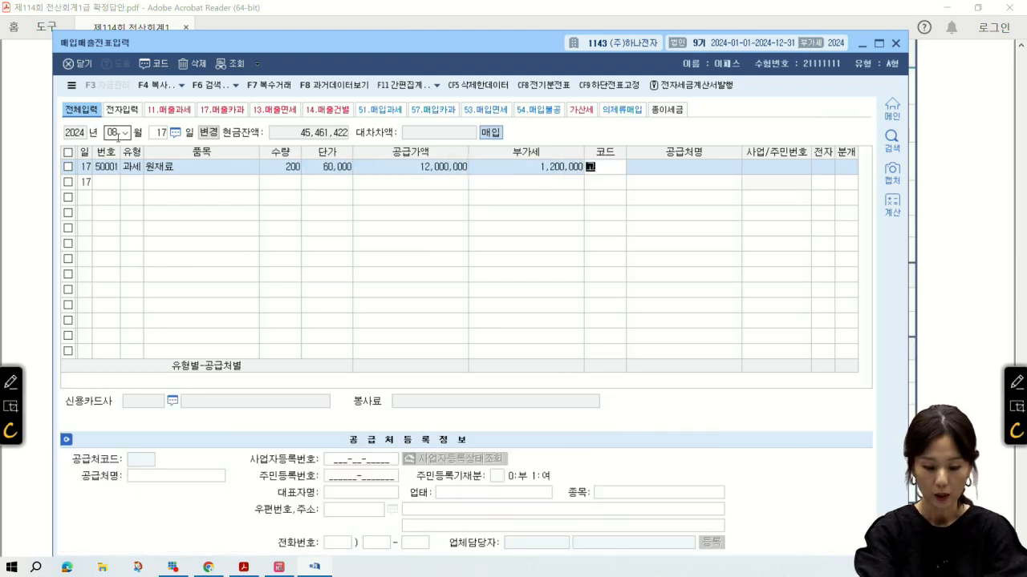
{"action": "key", "text": "Return"}
{"action": "key", "text": "Return"}
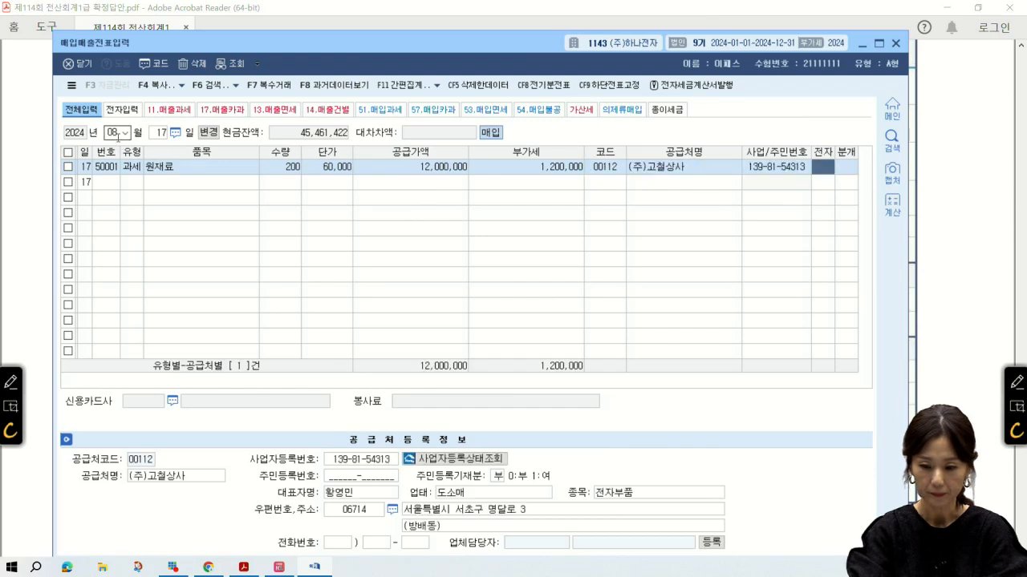
{"action": "key", "text": "Return"}
{"action": "type", "text": "1"}
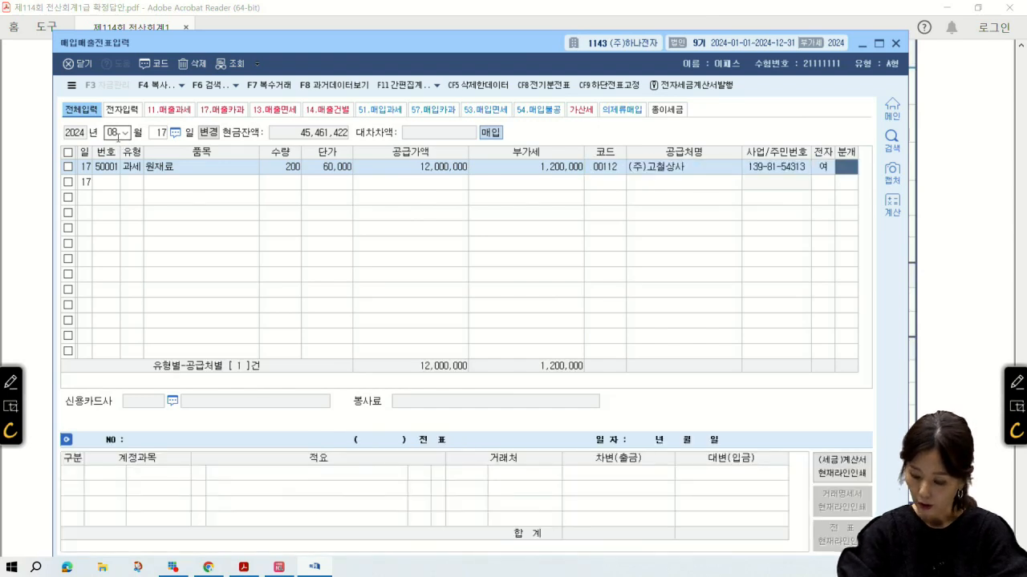
{"action": "type", "text": "3"}
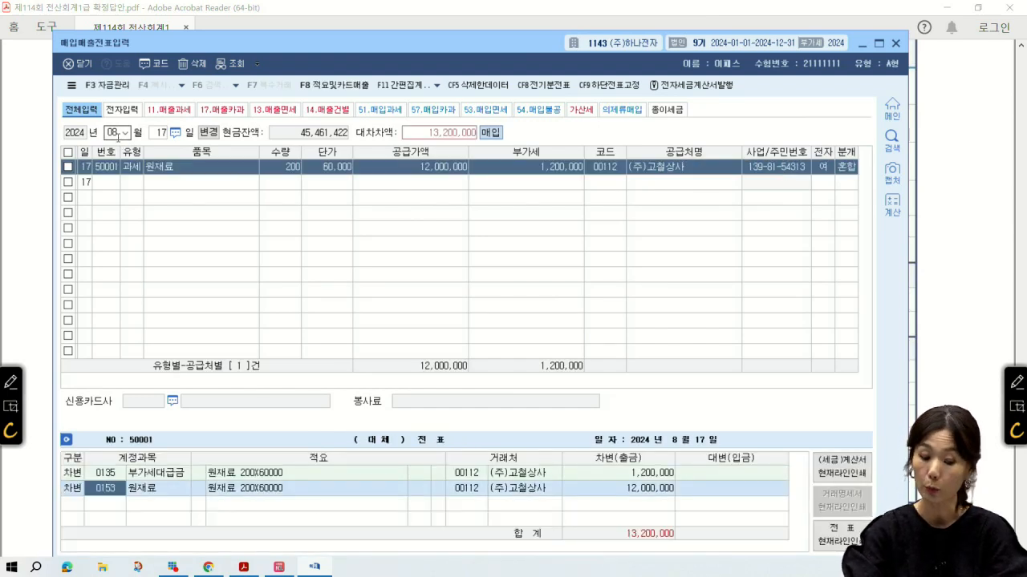
Add a credit line to account 0252 지급어음 for 5,000,000
{"action": "key", "text": "Return"}
{"action": "type", "text": "4"}
{"action": "key", "text": "Return"}
{"action": "type", "text": "252"}
{"action": "key", "text": "Return"}
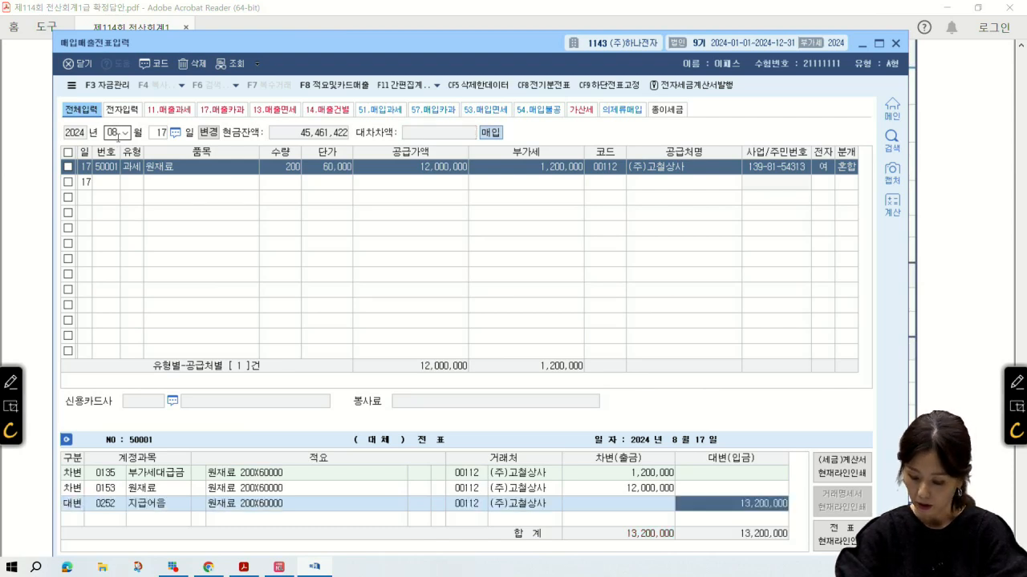
{"action": "type", "text": "5000000"}
{"action": "key", "text": "Return"}
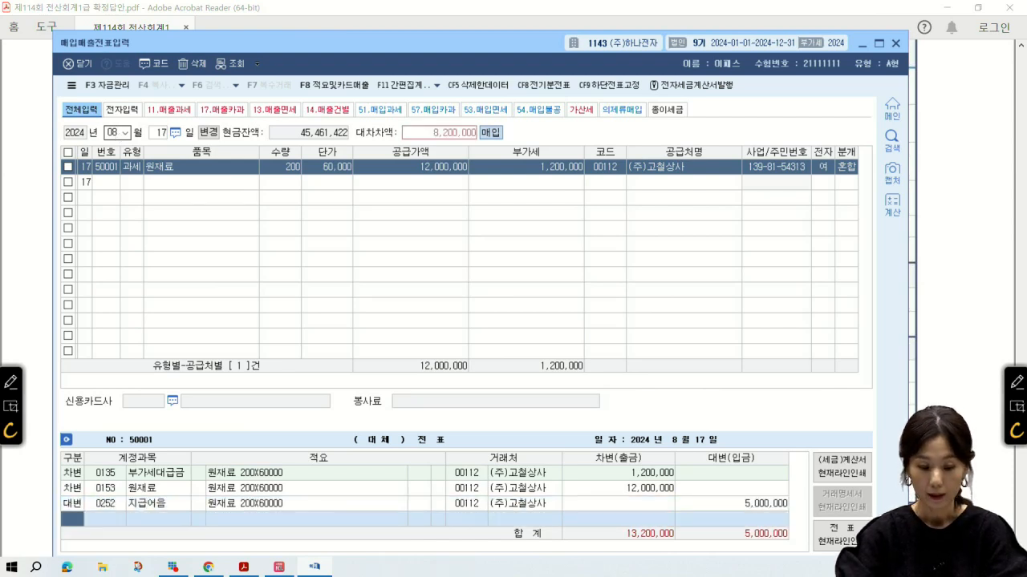
Add a credit line to account 0251 외상매입금 for the remaining 8,200,000 and finish the voucher
{"action": "type", "text": "4"}
{"action": "key", "text": "Return"}
{"action": "type", "text": "251"}
{"action": "key", "text": "Return"}
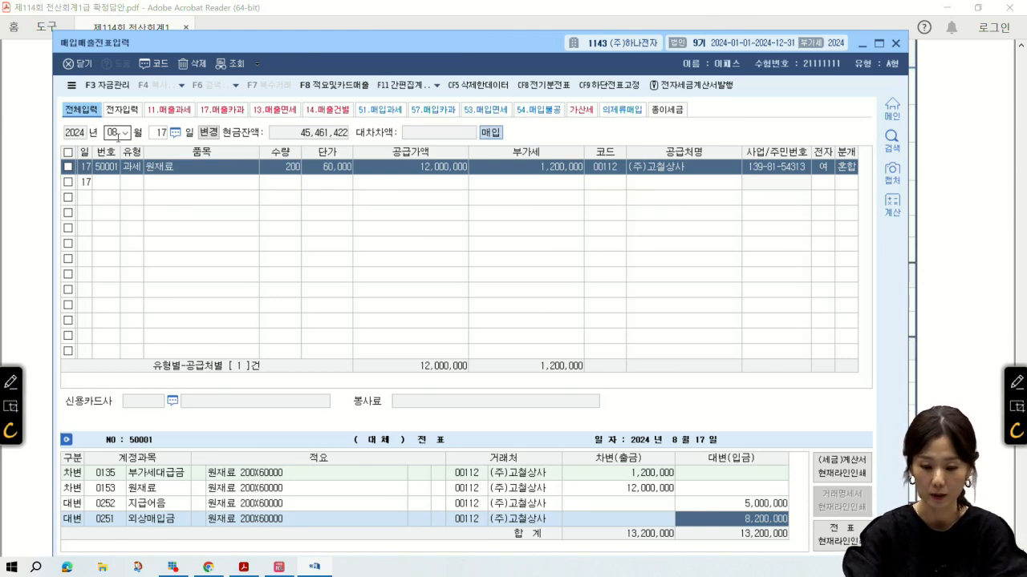
{"action": "key", "text": "Return"}
Switch to the exam PDF and bring up question [5], the August 28 refrigerator purchase with its 현금영수증
{"action": "left_click", "coordinate": [24, 265]}
{"action": "scroll", "coordinate": [325, 300], "scroll_direction": "down", "scroll_amount": 10}
{"action": "scroll", "coordinate": [327, 300], "scroll_direction": "down", "scroll_amount": 10}
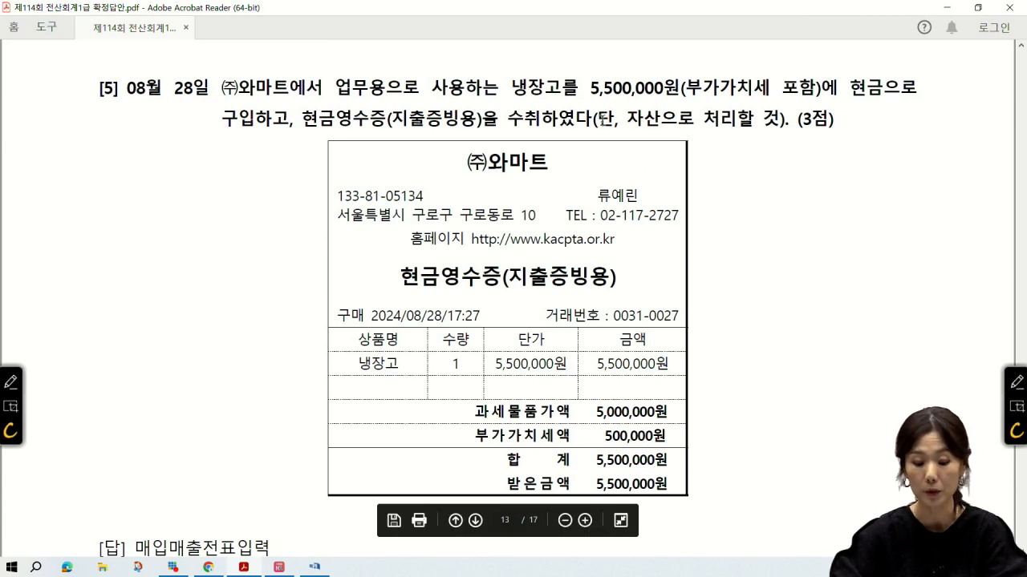
Return to the 매입매출전표입력 window and start a voucher dated August 28 with type 61 현과
{"action": "left_click", "coordinate": [314, 568]}
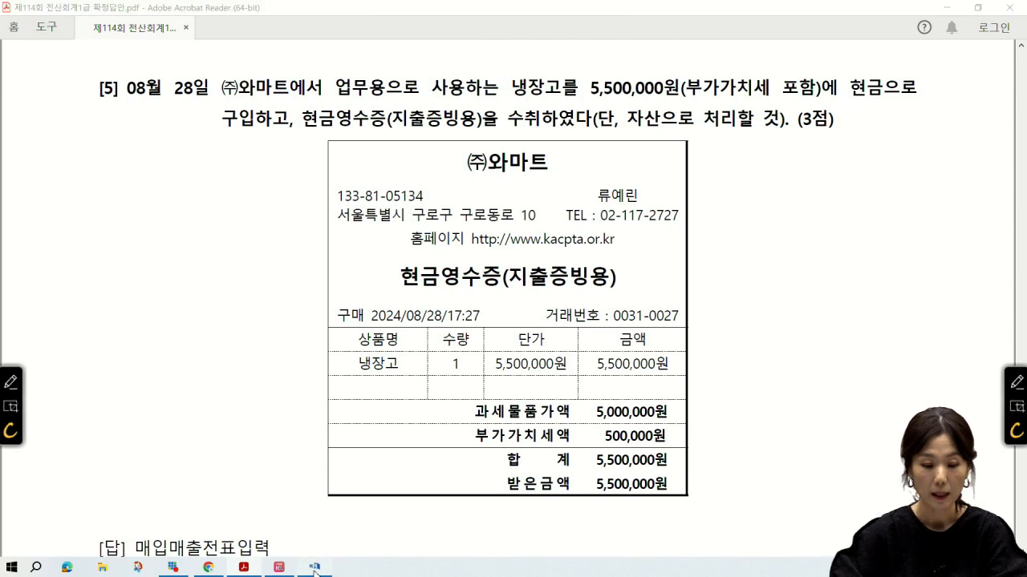
{"action": "left_click", "coordinate": [158, 135]}
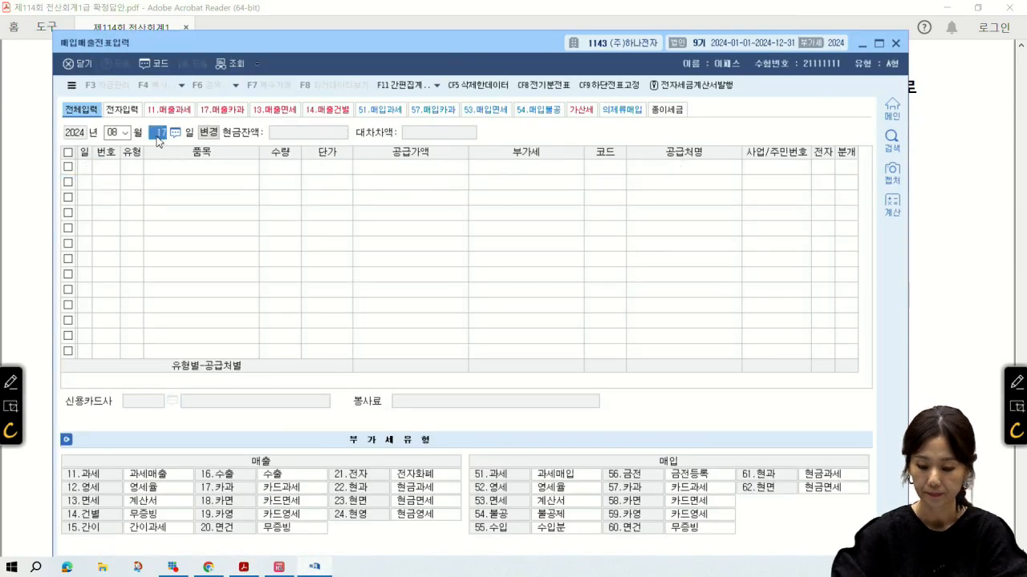
{"action": "type", "text": "28"}
{"action": "key", "text": "Return"}
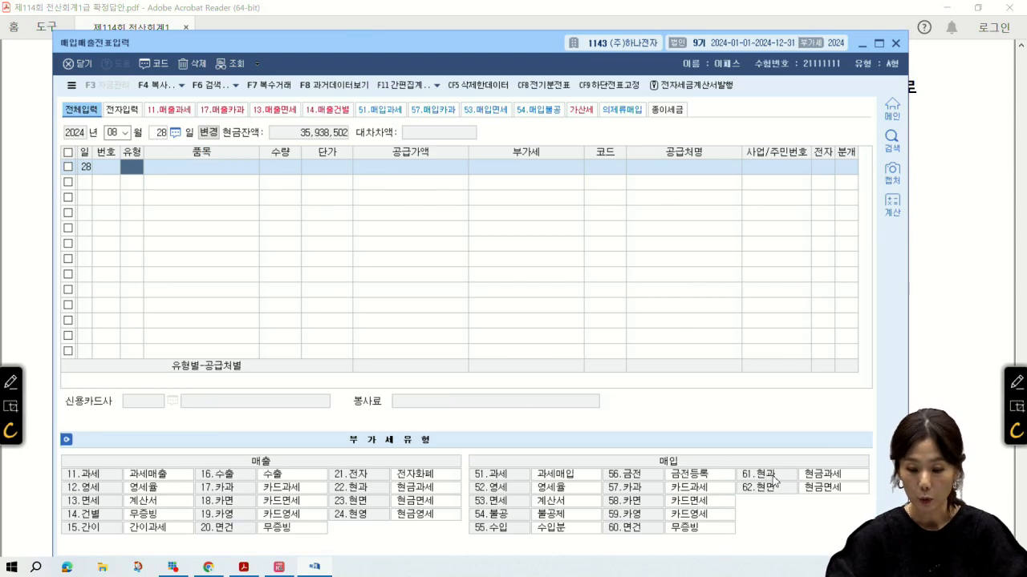
{"action": "type", "text": "61"}
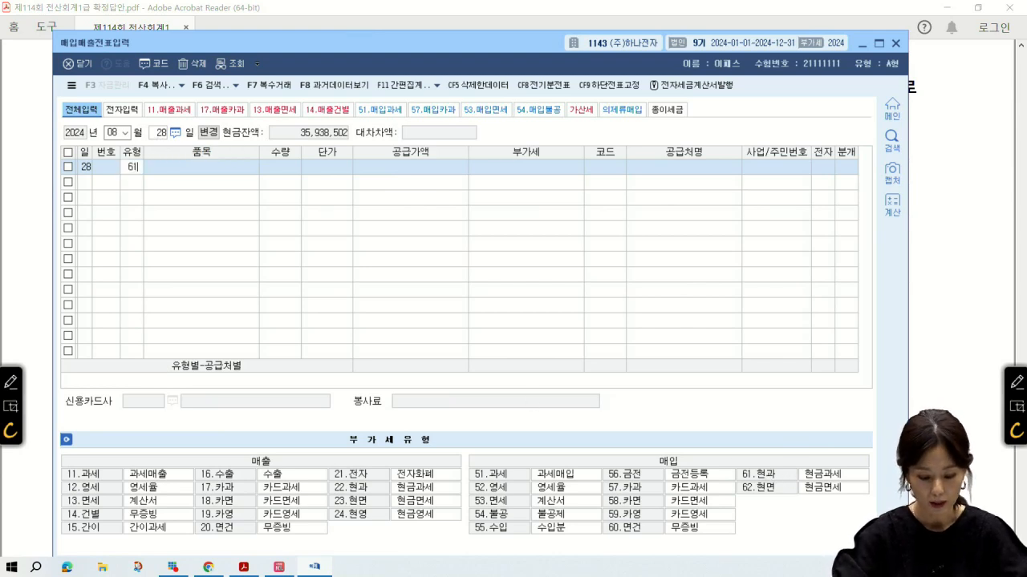
{"action": "key", "text": "Return"}
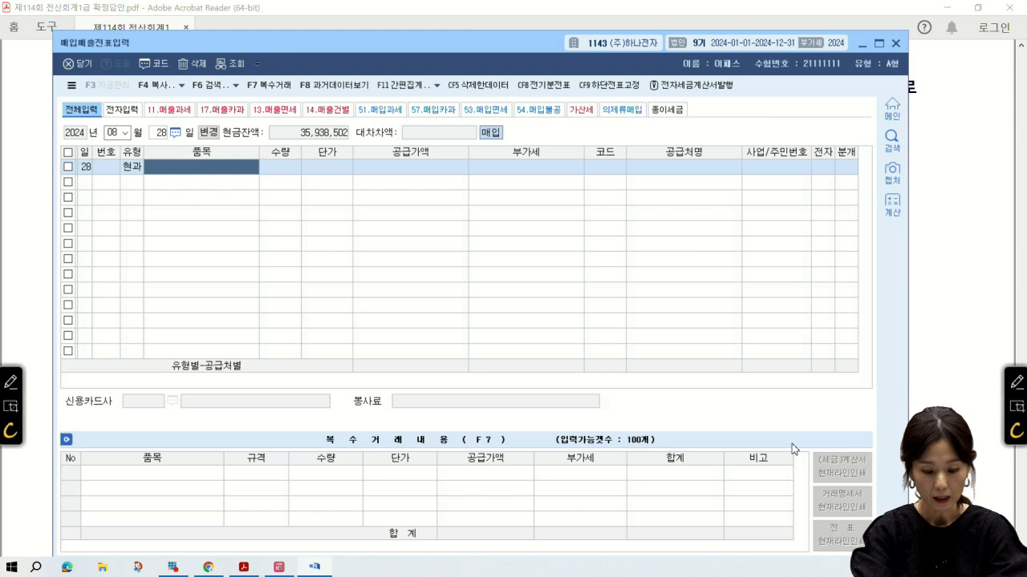
Enter the item 냉장고 with a supply value of 5,000,000 and VAT of 500,000, leaving quantity and unit price blank
{"action": "type", "text": "냉장고"}
{"action": "key", "text": "Return"}
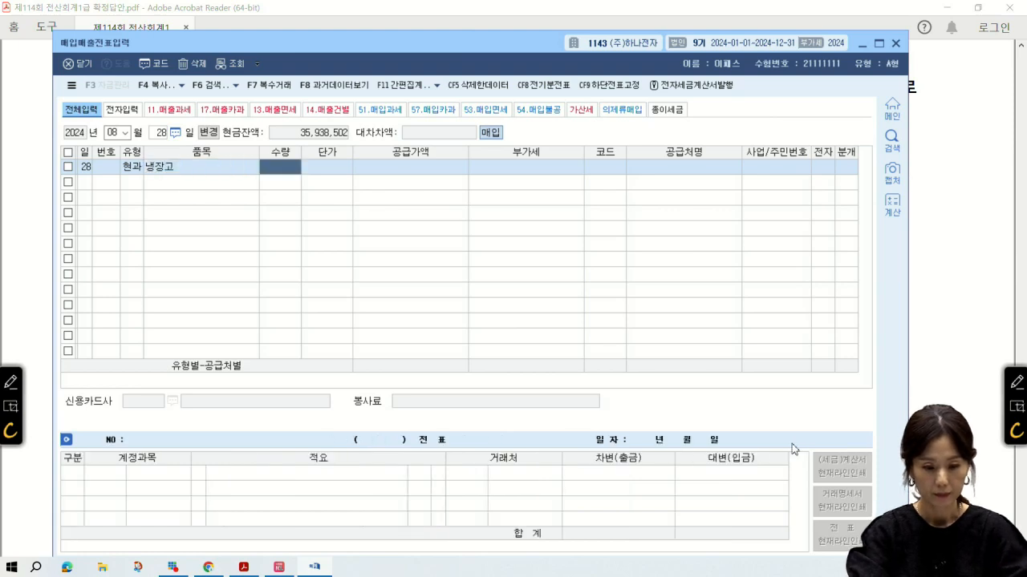
{"action": "key", "text": "Return"}
{"action": "key", "text": "Return"}
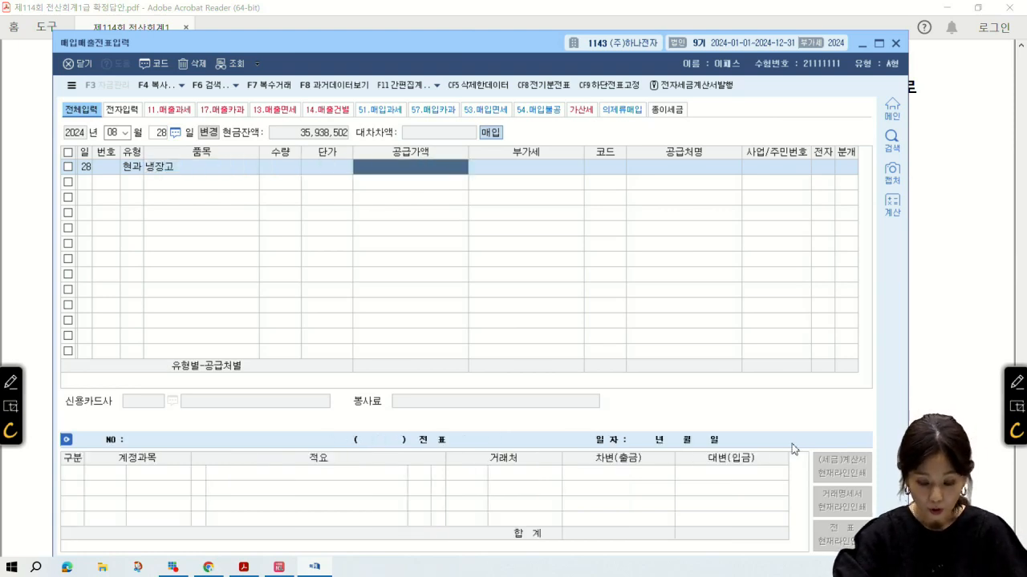
{"action": "type", "text": "5000000"}
{"action": "key", "text": "Return"}
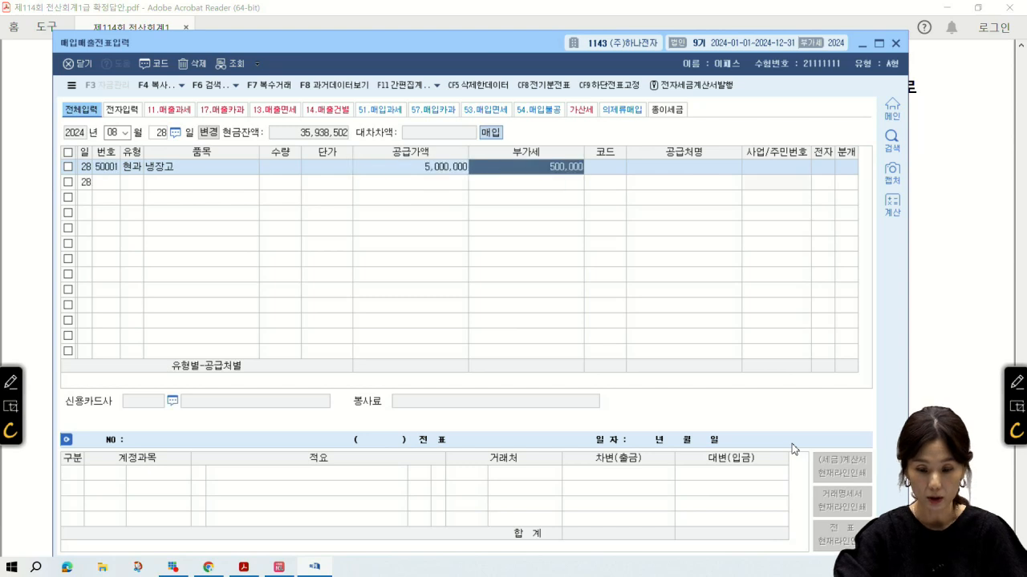
{"action": "key", "text": "Return"}
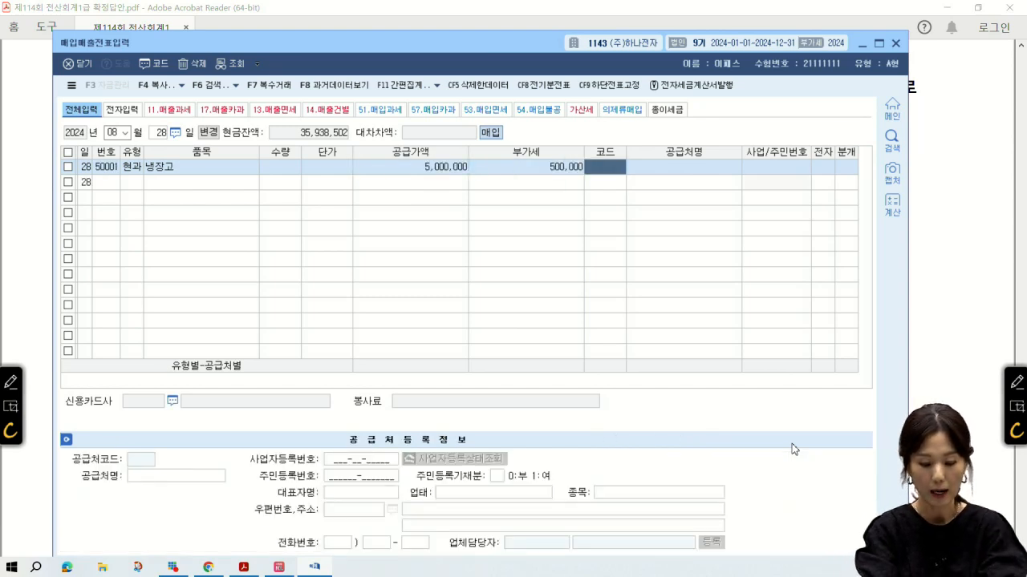
Assign (주)와마트 as the refrigerator's supplier and set the journal type to 현금
{"action": "type", "text": "와"}
{"action": "key", "text": "Return"}
{"action": "key", "text": "Return"}
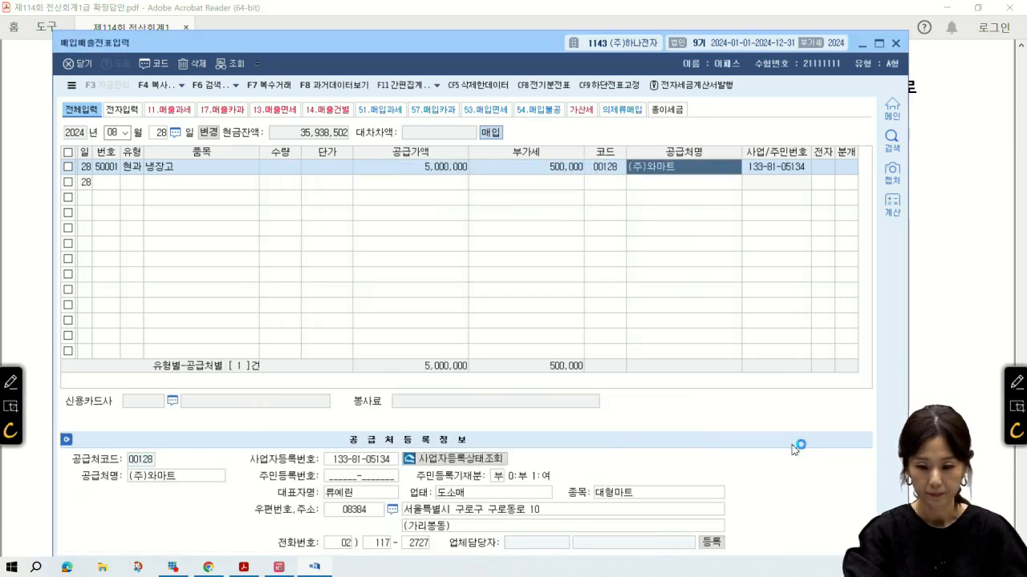
{"action": "key", "text": "Return"}
{"action": "type", "text": "1"}
{"action": "key", "text": "Return"}
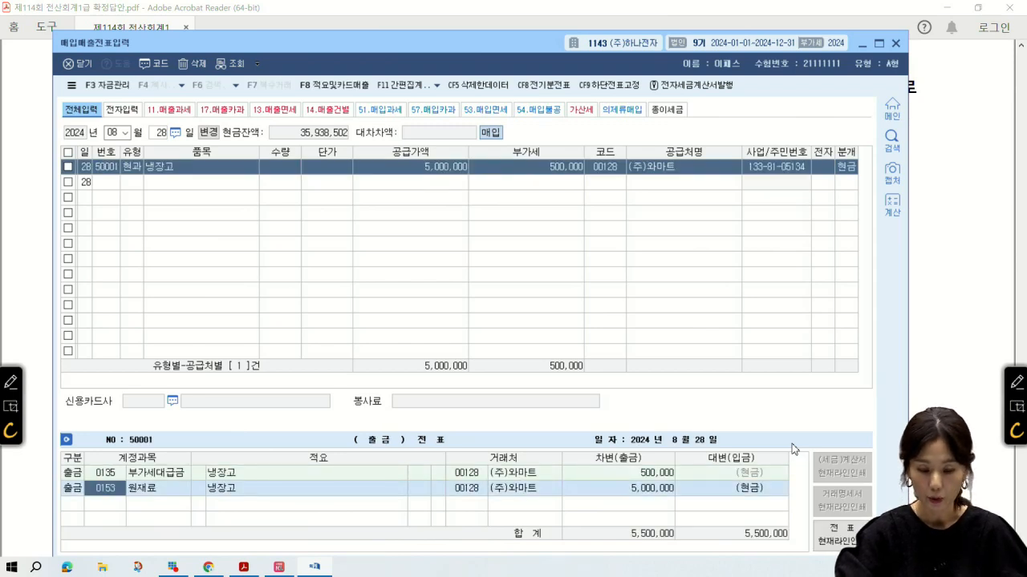
Change the refrigerator entry's debit account from 원재료 to 0212 비품 and finish the voucher
{"action": "type", "text": "0212"}
{"action": "key", "text": "Return"}
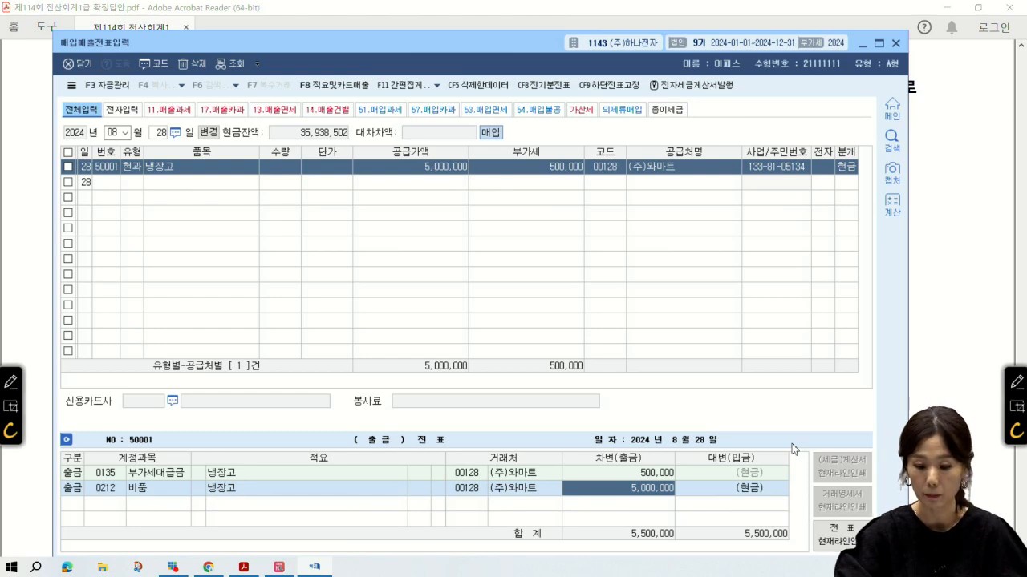
{"action": "key", "text": "Return"}
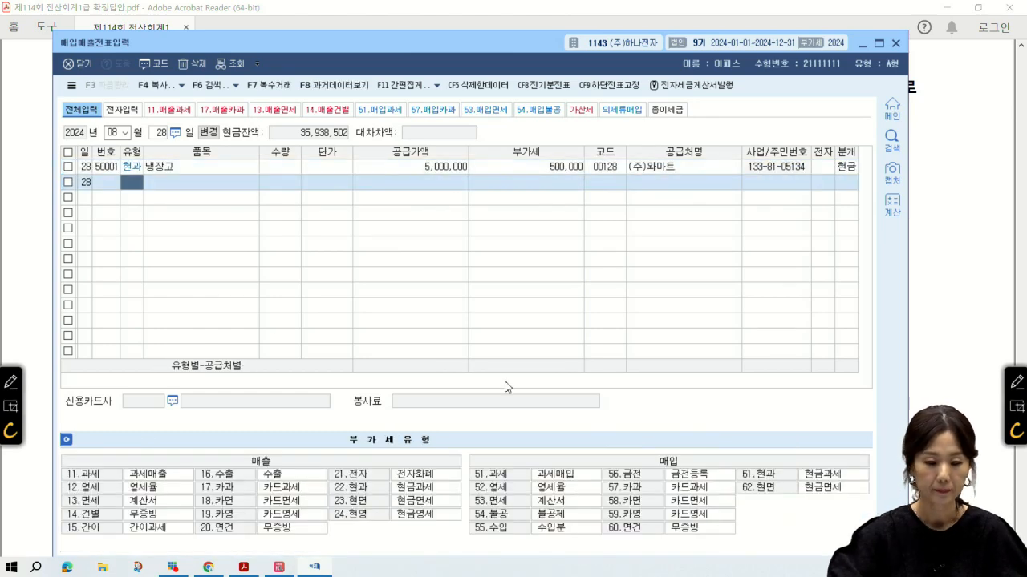
Switch to the exam PDF and bring up question [6], the November 8 hotel wedding hall rental with its 전자세금계산서
{"action": "left_click", "coordinate": [15, 192]}
{"action": "scroll", "coordinate": [307, 252], "scroll_direction": "down", "scroll_amount": 10}
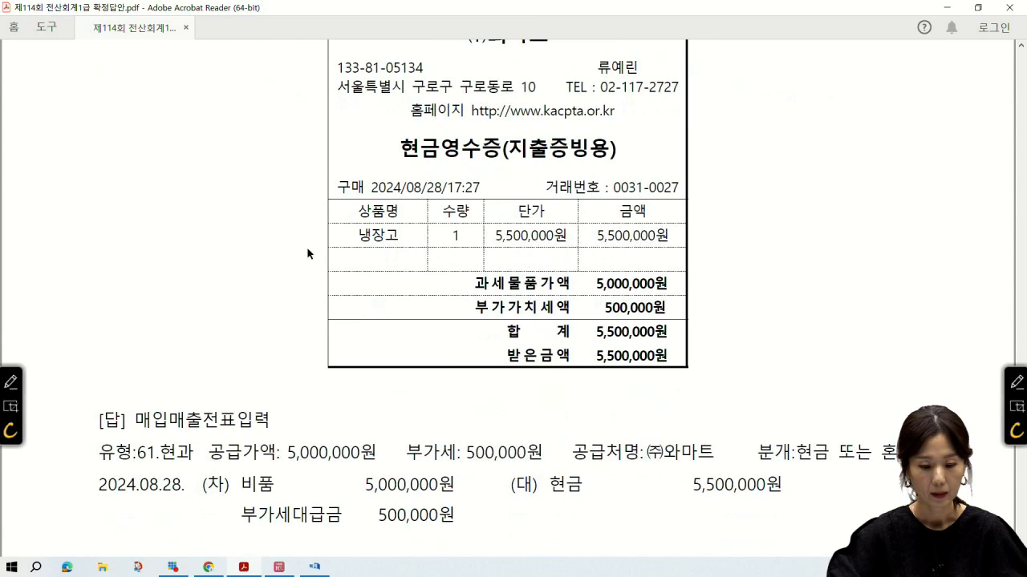
{"action": "scroll", "coordinate": [309, 254], "scroll_direction": "down", "scroll_amount": 5}
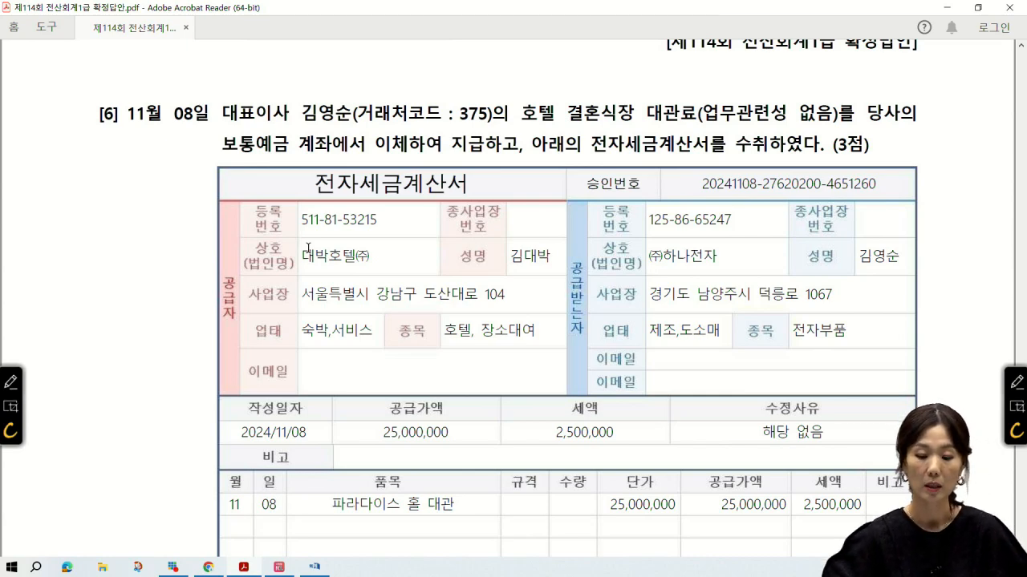
Open the annotation layer, circle 전자세금계산서 in question [6], mark the wedding hall wording, and write "+불공" above it
{"action": "left_click", "coordinate": [1015, 383]}
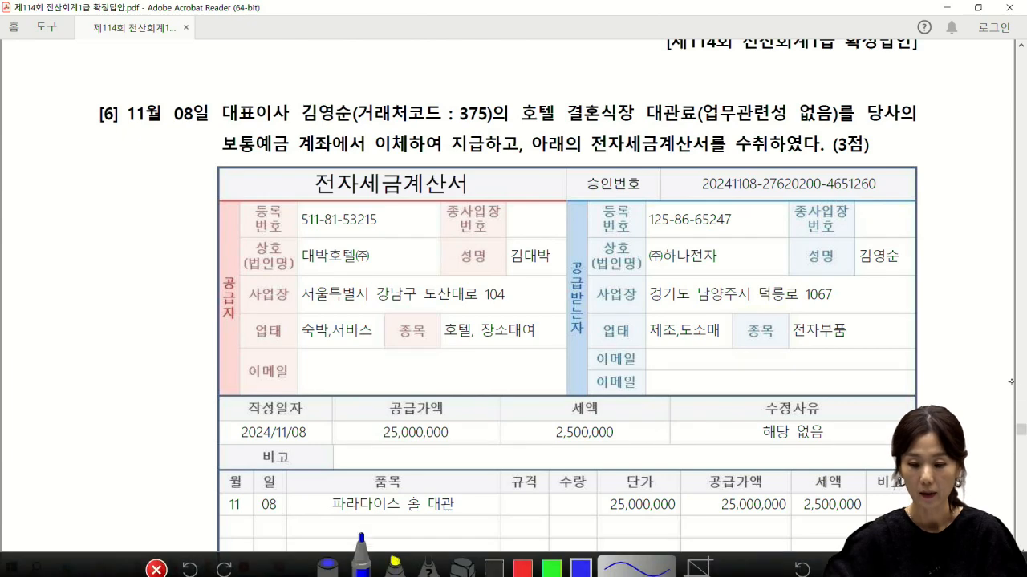
{"action": "mouse_move", "coordinate": [687, 174]}
{"action": "left_mouse_down"}
{"action": "mouse_move", "coordinate": [613, 122]}
{"action": "mouse_move", "coordinate": [672, 174]}
{"action": "left_mouse_up"}
{"action": "mouse_move", "coordinate": [607, 102]}
{"action": "left_mouse_down"}
{"action": "mouse_move", "coordinate": [597, 105]}
{"action": "mouse_move", "coordinate": [605, 130]}
{"action": "left_mouse_up"}
{"action": "mouse_move", "coordinate": [652, 81]}
{"action": "left_mouse_down"}
{"action": "mouse_move", "coordinate": [675, 79]}
{"action": "mouse_move", "coordinate": [663, 99]}
{"action": "left_mouse_up"}
{"action": "mouse_move", "coordinate": [683, 69]}
{"action": "left_mouse_down"}
{"action": "mouse_move", "coordinate": [687, 84]}
{"action": "mouse_move", "coordinate": [702, 80]}
{"action": "left_mouse_up"}
{"action": "mouse_move", "coordinate": [679, 90]}
{"action": "left_mouse_down"}
{"action": "mouse_move", "coordinate": [698, 98]}
{"action": "mouse_move", "coordinate": [712, 90]}
{"action": "left_mouse_up"}
{"action": "left_click_drag", "start_coordinate": [700, 90], "coordinate": [711, 104]}
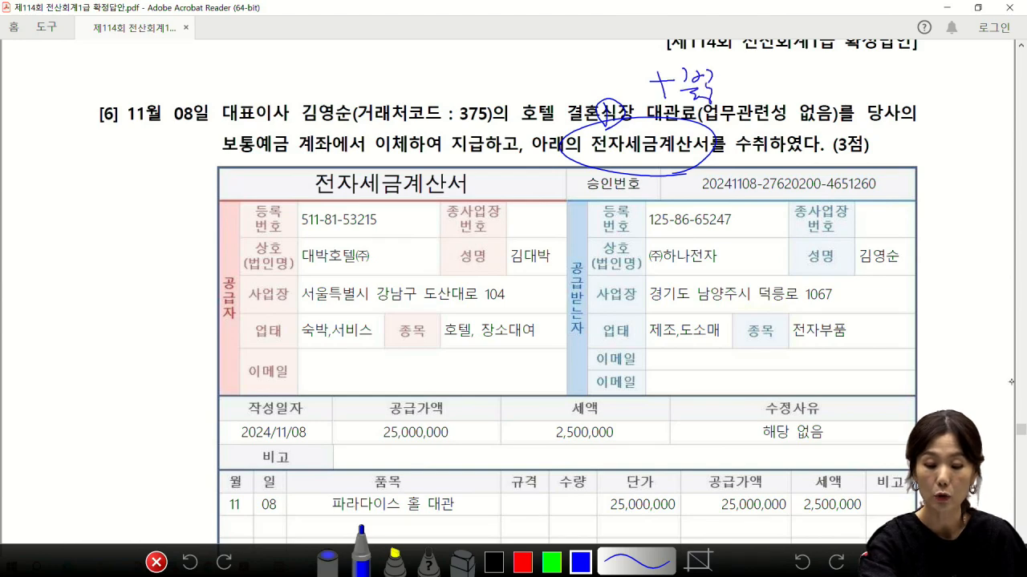
Write the voucher type "54.불공" beside question [6] and close the annotation layer
{"action": "mouse_move", "coordinate": [80, 163]}
{"action": "left_mouse_down"}
{"action": "mouse_move", "coordinate": [96, 191]}
{"action": "mouse_move", "coordinate": [117, 189]}
{"action": "left_mouse_up"}
{"action": "left_click", "coordinate": [125, 194]}
{"action": "mouse_move", "coordinate": [145, 157]}
{"action": "left_mouse_down"}
{"action": "mouse_move", "coordinate": [160, 172]}
{"action": "mouse_move", "coordinate": [154, 184]}
{"action": "left_mouse_up"}
{"action": "left_click_drag", "start_coordinate": [151, 176], "coordinate": [163, 198]}
{"action": "left_click_drag", "start_coordinate": [165, 160], "coordinate": [173, 196]}
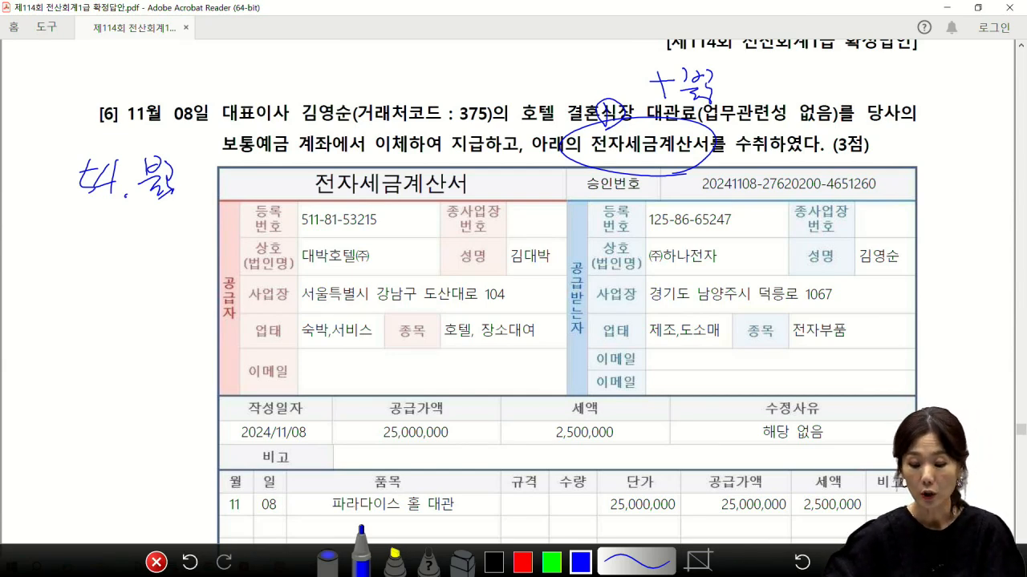
{"action": "key", "text": "Escape"}
Look through the 부가가치 and 회계관리 menus on the KcLep main screen, and return to the 매입매출전표입력 window
{"action": "left_click", "coordinate": [313, 568]}
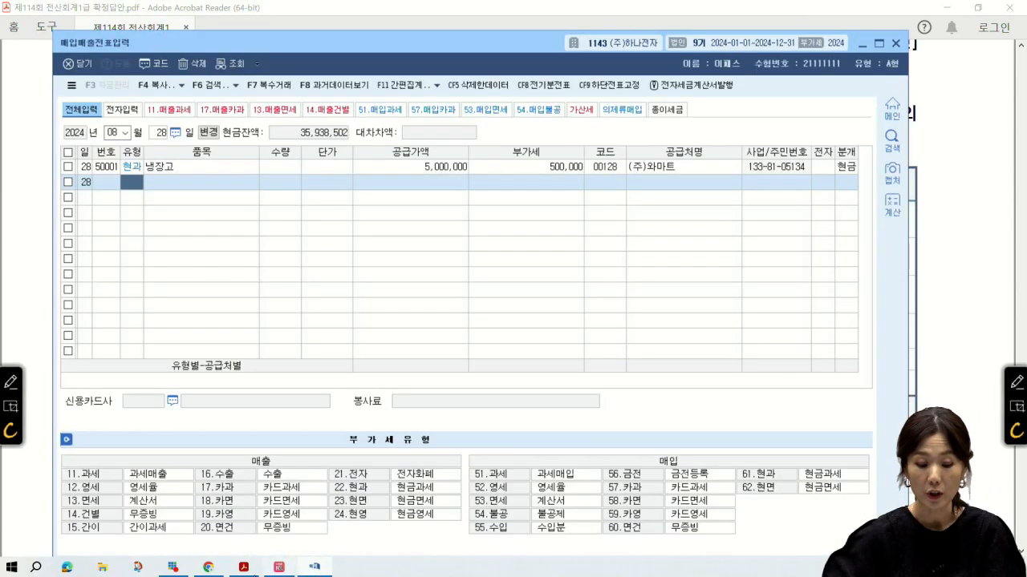
{"action": "left_click", "coordinate": [281, 568]}
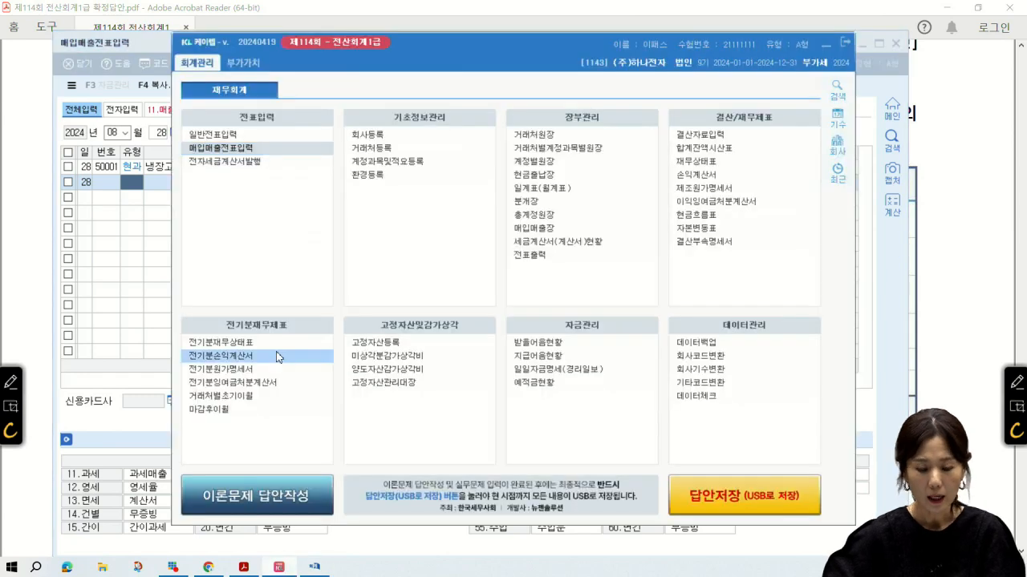
{"action": "left_click", "coordinate": [245, 68]}
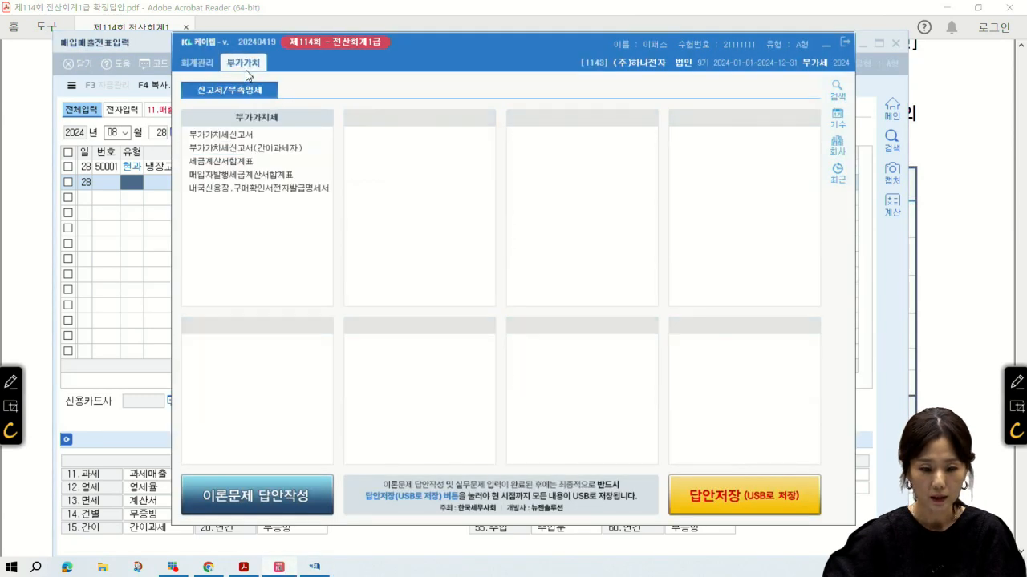
{"action": "left_click", "coordinate": [193, 66]}
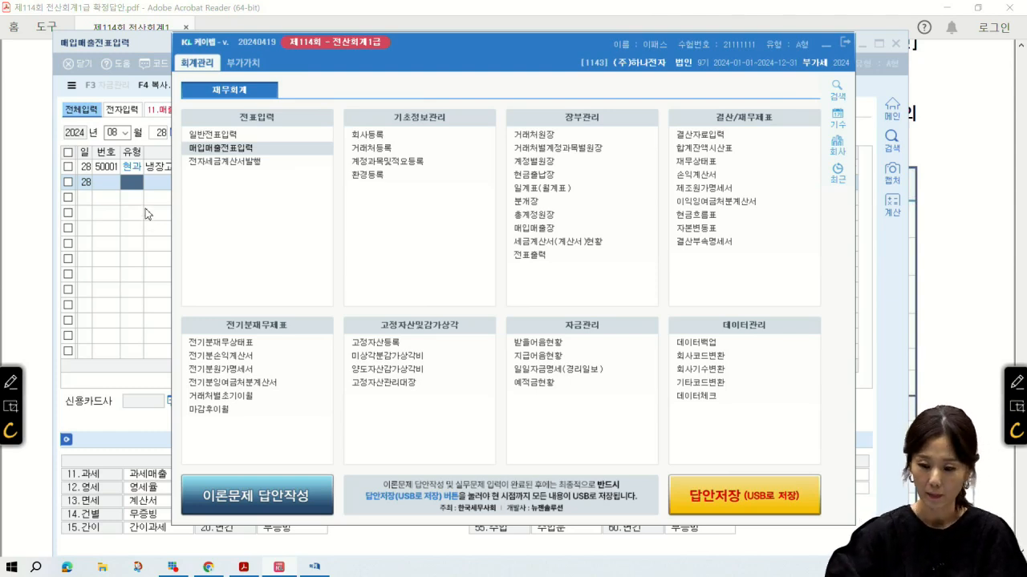
{"action": "left_click", "coordinate": [118, 267]}
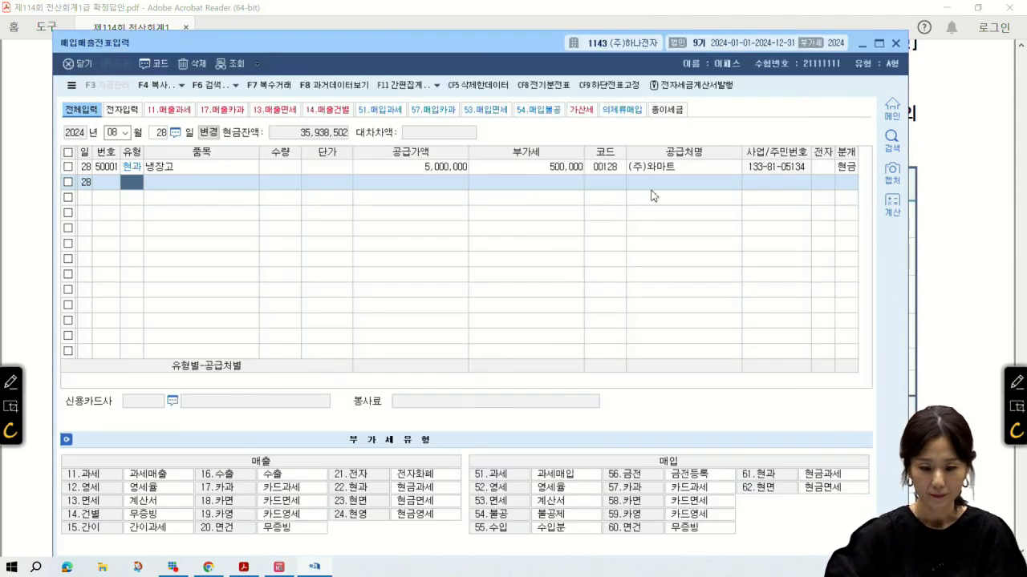
Switch back to question [6] in the exam PDF and write the heading "불공" with the first reason, ① 사업무관
{"action": "left_click", "coordinate": [48, 66]}
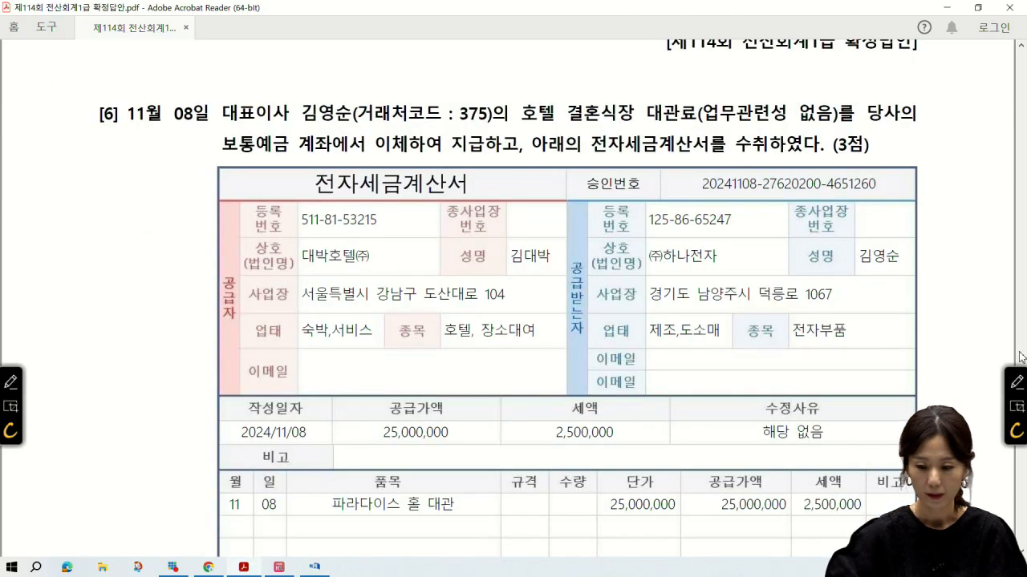
{"action": "left_click", "coordinate": [1016, 384]}
{"action": "mouse_move", "coordinate": [58, 152]}
{"action": "left_mouse_down"}
{"action": "mouse_move", "coordinate": [69, 166]}
{"action": "mouse_move", "coordinate": [64, 186]}
{"action": "mouse_move", "coordinate": [72, 179]}
{"action": "mouse_move", "coordinate": [81, 191]}
{"action": "left_mouse_up"}
{"action": "mouse_move", "coordinate": [37, 217]}
{"action": "left_mouse_down"}
{"action": "mouse_move", "coordinate": [64, 240]}
{"action": "mouse_move", "coordinate": [80, 247]}
{"action": "mouse_move", "coordinate": [98, 236]}
{"action": "mouse_move", "coordinate": [100, 245]}
{"action": "left_mouse_up"}
{"action": "left_click_drag", "start_coordinate": [103, 213], "coordinate": [112, 233]}
{"action": "mouse_move", "coordinate": [105, 233]}
{"action": "left_mouse_down"}
{"action": "mouse_move", "coordinate": [116, 242]}
{"action": "mouse_move", "coordinate": [133, 231]}
{"action": "left_mouse_up"}
{"action": "left_click_drag", "start_coordinate": [130, 225], "coordinate": [140, 237]}
Write reason ② about 세금계산서 기재, and outline the supplier's registration number, company and representative fields and the recipient's registration number row
{"action": "mouse_move", "coordinate": [37, 277]}
{"action": "left_mouse_down"}
{"action": "mouse_move", "coordinate": [33, 269]}
{"action": "mouse_move", "coordinate": [79, 290]}
{"action": "mouse_move", "coordinate": [96, 280]}
{"action": "left_mouse_up"}
{"action": "left_click_drag", "start_coordinate": [89, 285], "coordinate": [98, 295]}
{"action": "left_click_drag", "start_coordinate": [101, 273], "coordinate": [119, 287]}
{"action": "left_click_drag", "start_coordinate": [122, 269], "coordinate": [148, 283]}
{"action": "left_click_drag", "start_coordinate": [163, 254], "coordinate": [168, 275]}
{"action": "left_click_drag", "start_coordinate": [157, 280], "coordinate": [187, 283]}
{"action": "mouse_move", "coordinate": [187, 264]}
{"action": "left_mouse_down"}
{"action": "mouse_move", "coordinate": [195, 276]}
{"action": "mouse_move", "coordinate": [215, 275]}
{"action": "left_mouse_up"}
{"action": "left_click_drag", "start_coordinate": [213, 263], "coordinate": [222, 277]}
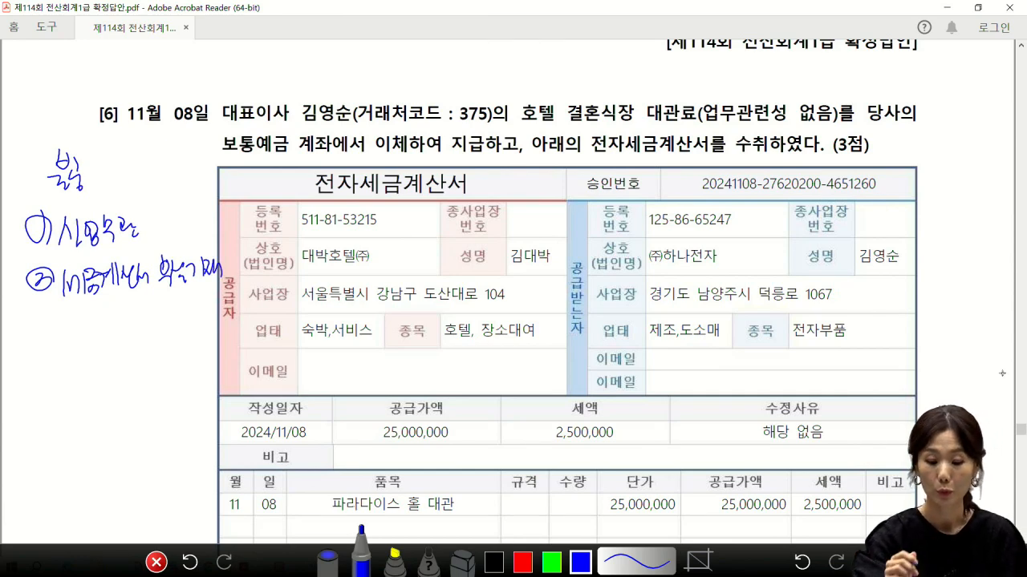
{"action": "mouse_move", "coordinate": [577, 199]}
{"action": "left_mouse_down"}
{"action": "mouse_move", "coordinate": [387, 198]}
{"action": "mouse_move", "coordinate": [239, 256]}
{"action": "mouse_move", "coordinate": [415, 275]}
{"action": "mouse_move", "coordinate": [556, 187]}
{"action": "left_mouse_up"}
{"action": "mouse_move", "coordinate": [892, 196]}
{"action": "left_mouse_down"}
{"action": "mouse_move", "coordinate": [641, 193]}
{"action": "mouse_move", "coordinate": [614, 234]}
{"action": "mouse_move", "coordinate": [857, 237]}
{"action": "mouse_move", "coordinate": [874, 187]}
{"action": "left_mouse_up"}
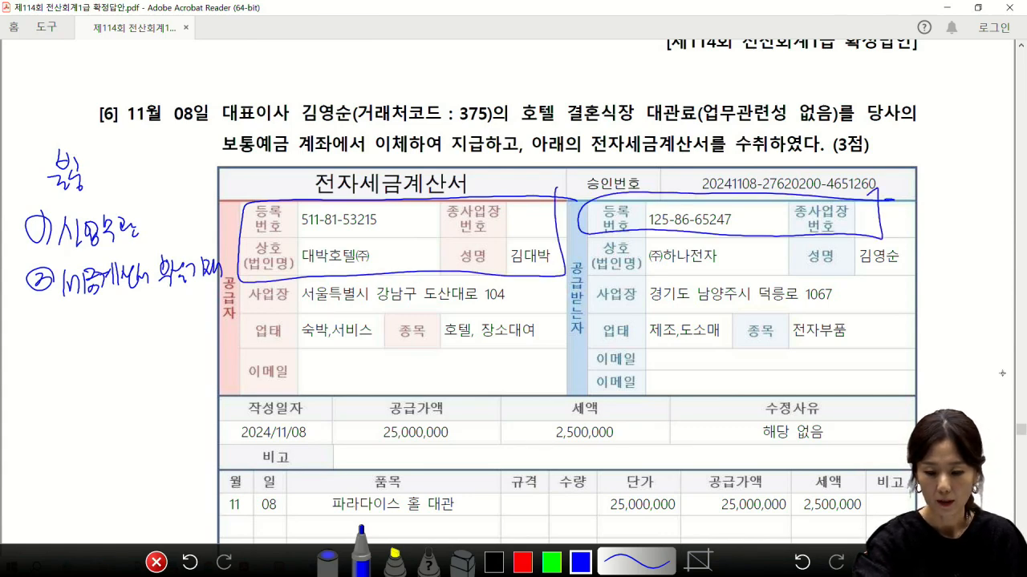